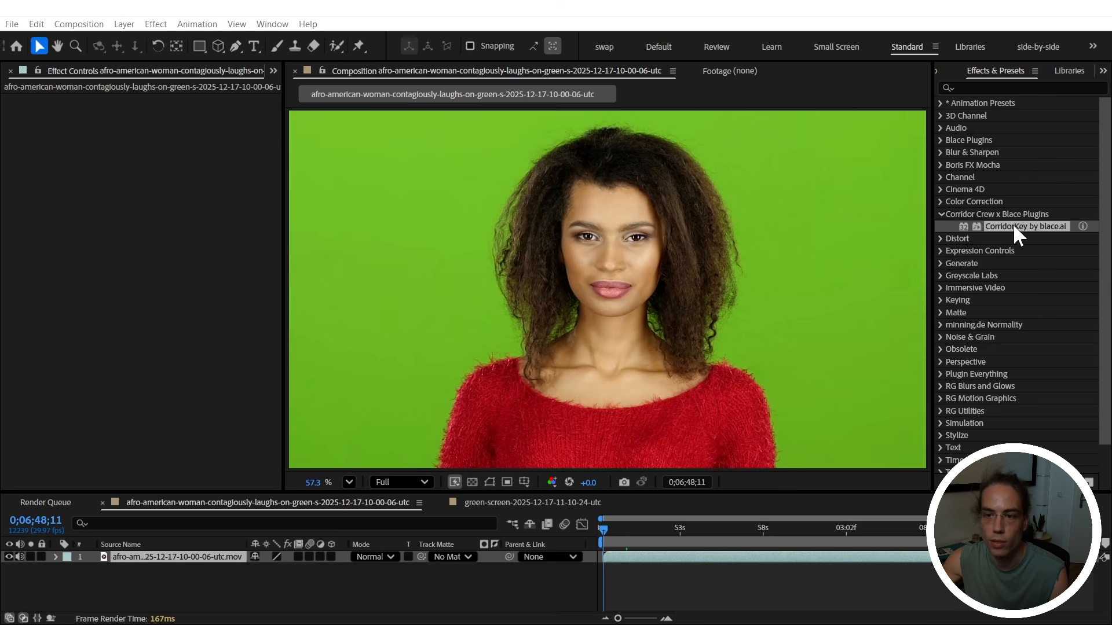
- Apply the CorridorKey by blace.ai effect to the green-screen footage and check the key against the transparency grid
{"action": "left_click_drag", "start_coordinate": [1013, 224], "coordinate": [783, 205]}
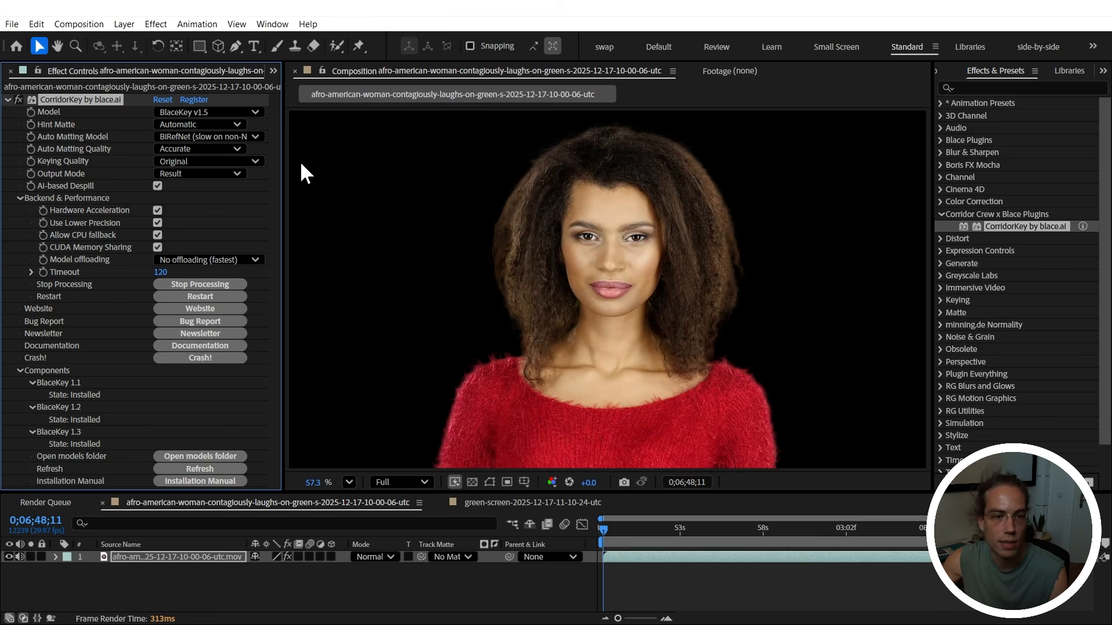
{"action": "left_click", "coordinate": [472, 482]}
{"action": "left_click", "coordinate": [472, 482]}
- Set the composition's background color to mid gray, hex 737373
{"action": "left_click", "coordinate": [654, 576]}
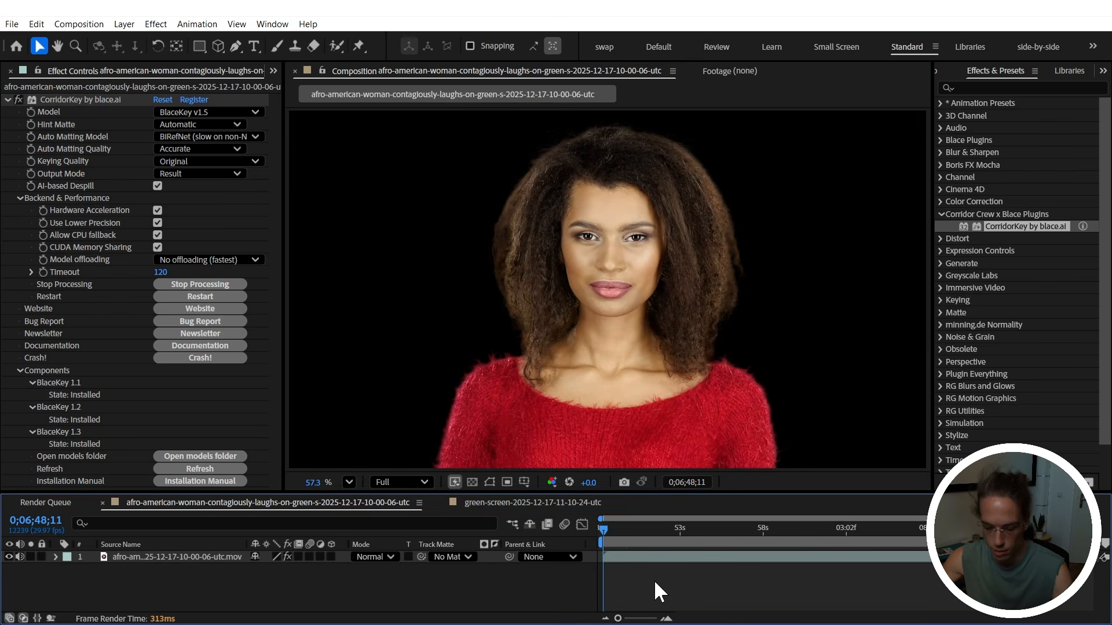
{"action": "key", "text": "ctrl+k"}
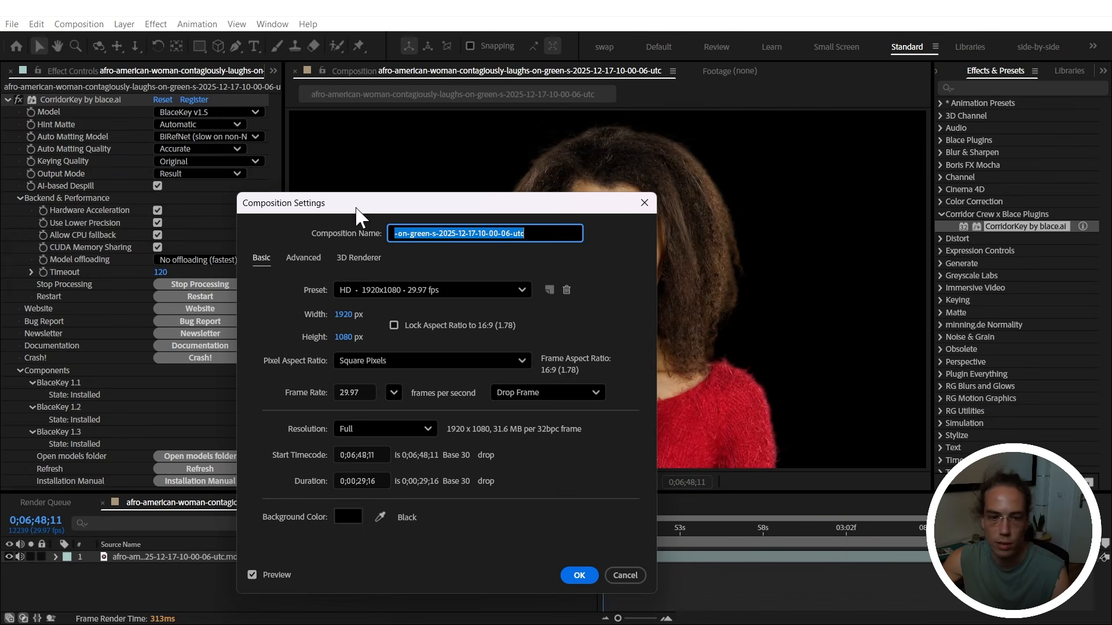
{"action": "left_click", "coordinate": [347, 516]}
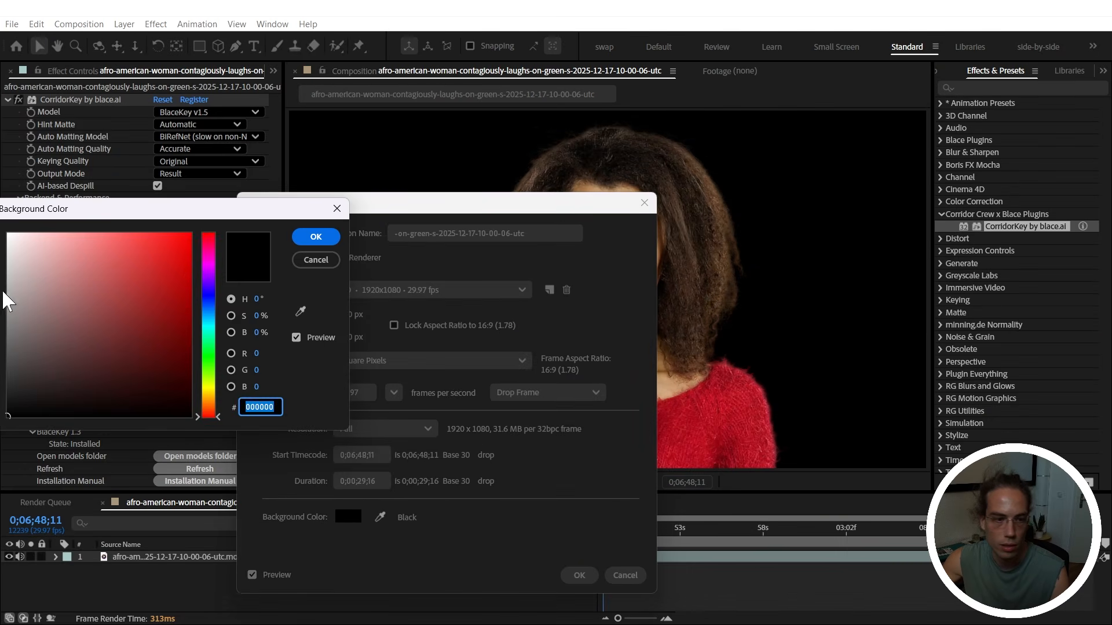
{"action": "left_click", "coordinate": [3, 340]}
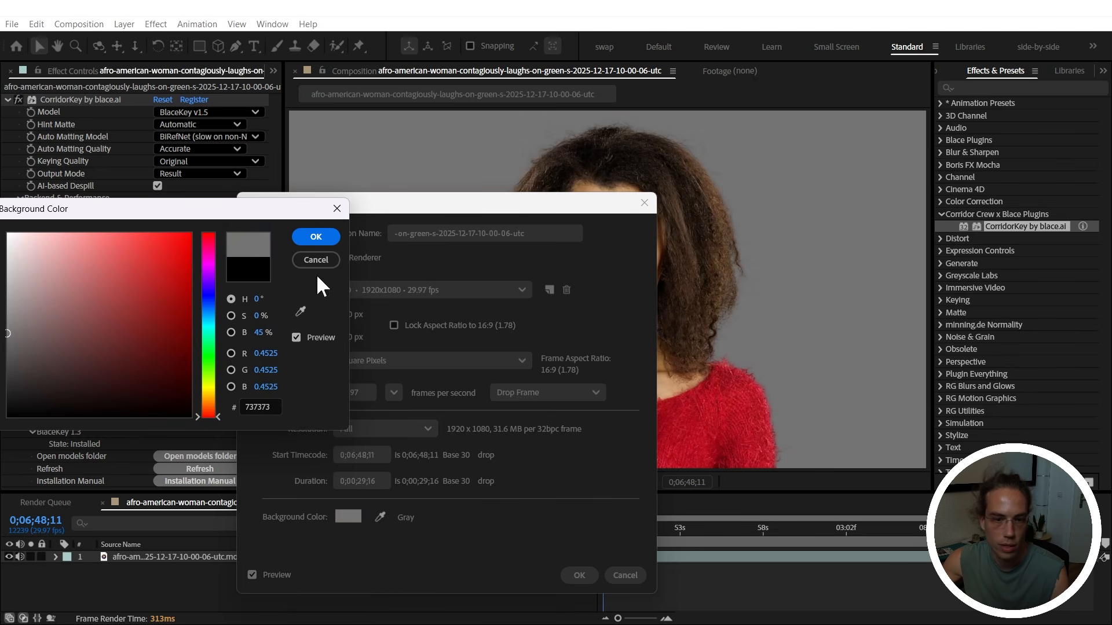
{"action": "left_click", "coordinate": [315, 237]}
{"action": "left_click", "coordinate": [578, 575]}
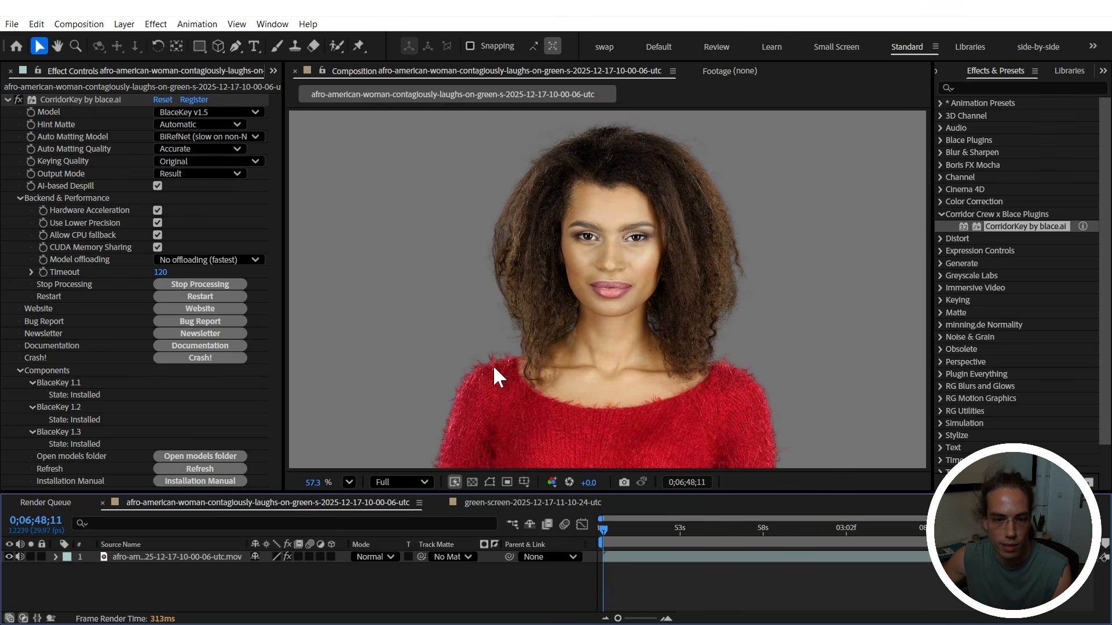
- Examine the sweater shoulder and hair edge up close, comparing the footage with the CorridorKey effect disabled and enabled
{"action": "scroll", "coordinate": [490, 371], "scroll_direction": "up", "scroll_amount": 2}
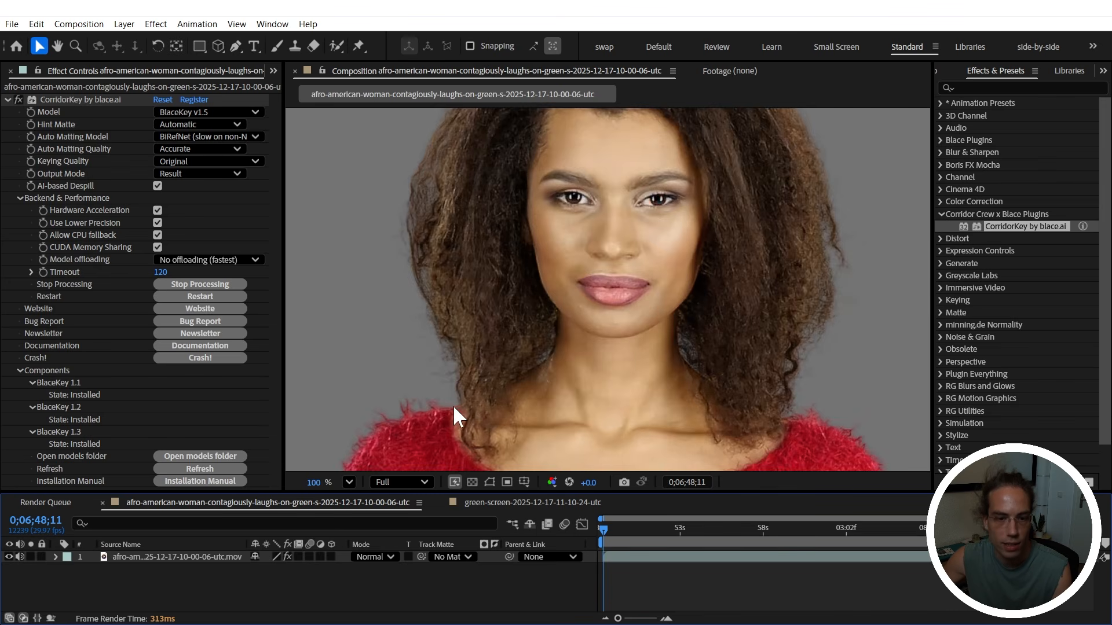
{"action": "left_click_drag", "start_coordinate": [453, 405], "coordinate": [620, 257]}
{"action": "scroll", "coordinate": [603, 253], "scroll_direction": "up", "scroll_amount": 4}
{"action": "key", "text": "v"}
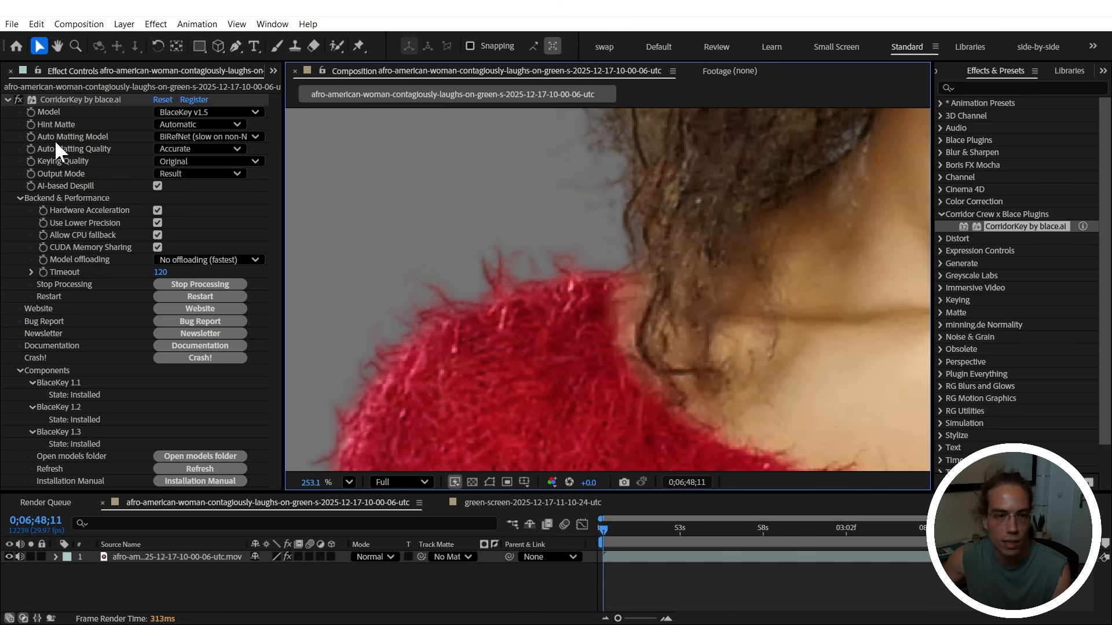
{"action": "left_click", "coordinate": [19, 100]}
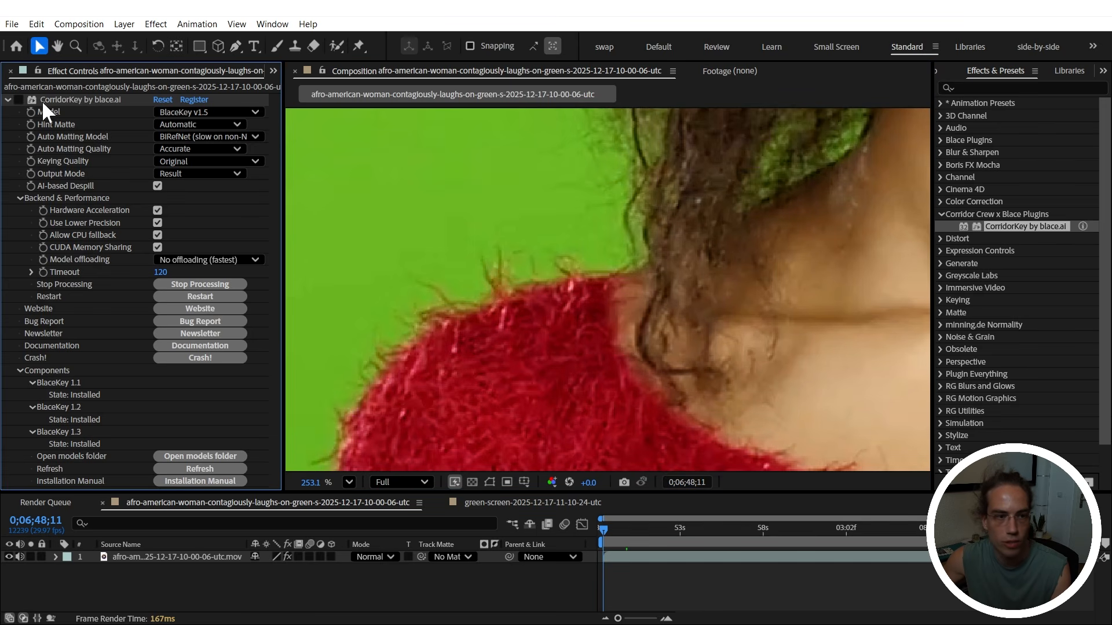
{"action": "left_click", "coordinate": [21, 97]}
{"action": "left_click", "coordinate": [21, 97]}
{"action": "left_click", "coordinate": [20, 97]}
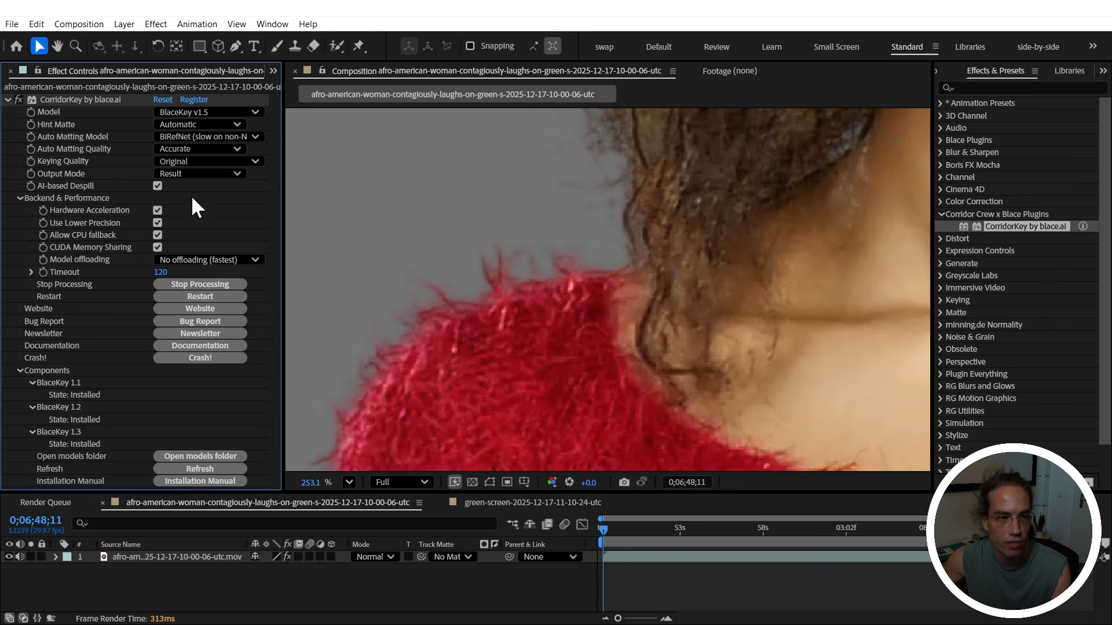
- Preview the Foreground output of CorridorKey at the shoulder edge and return the output mode to Result
{"action": "left_click", "coordinate": [192, 176]}
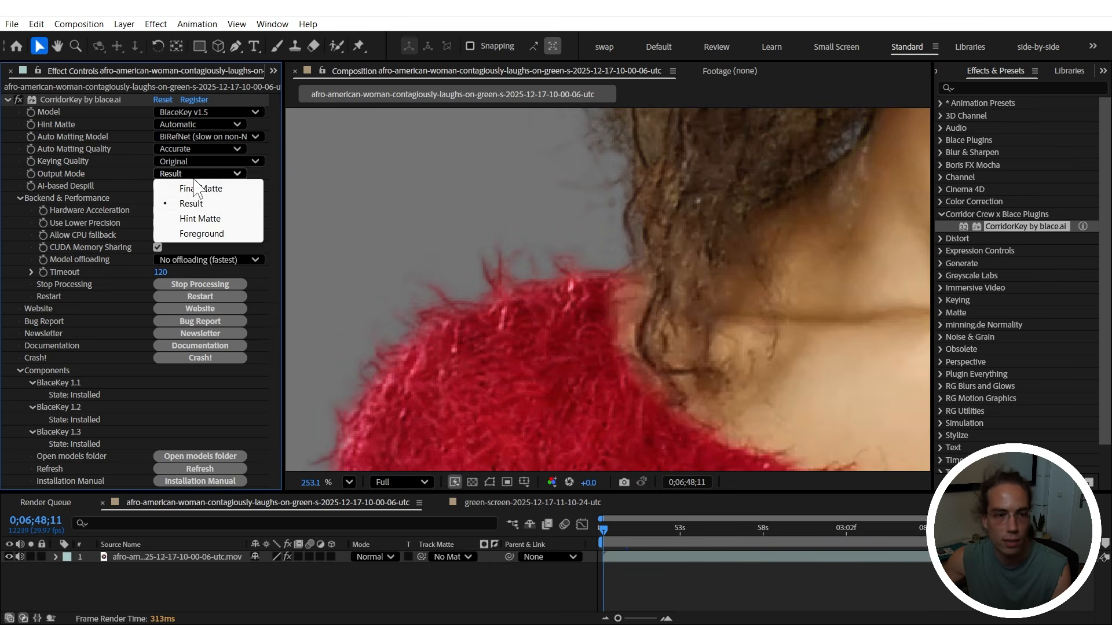
{"action": "left_click", "coordinate": [196, 233]}
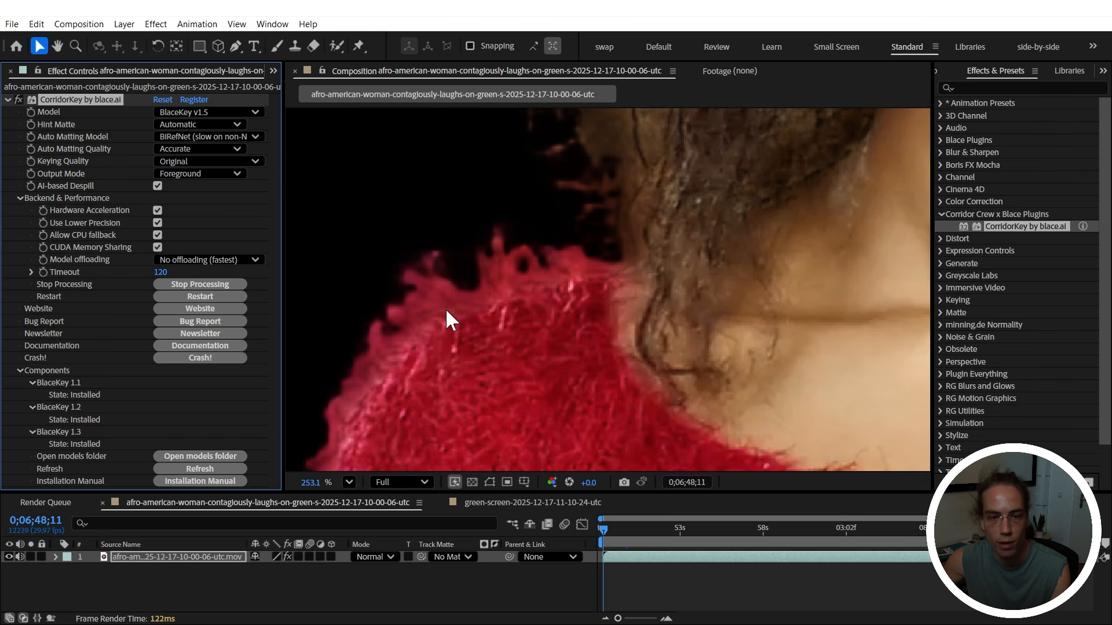
{"action": "scroll", "coordinate": [438, 290], "scroll_direction": "down", "scroll_amount": 1}
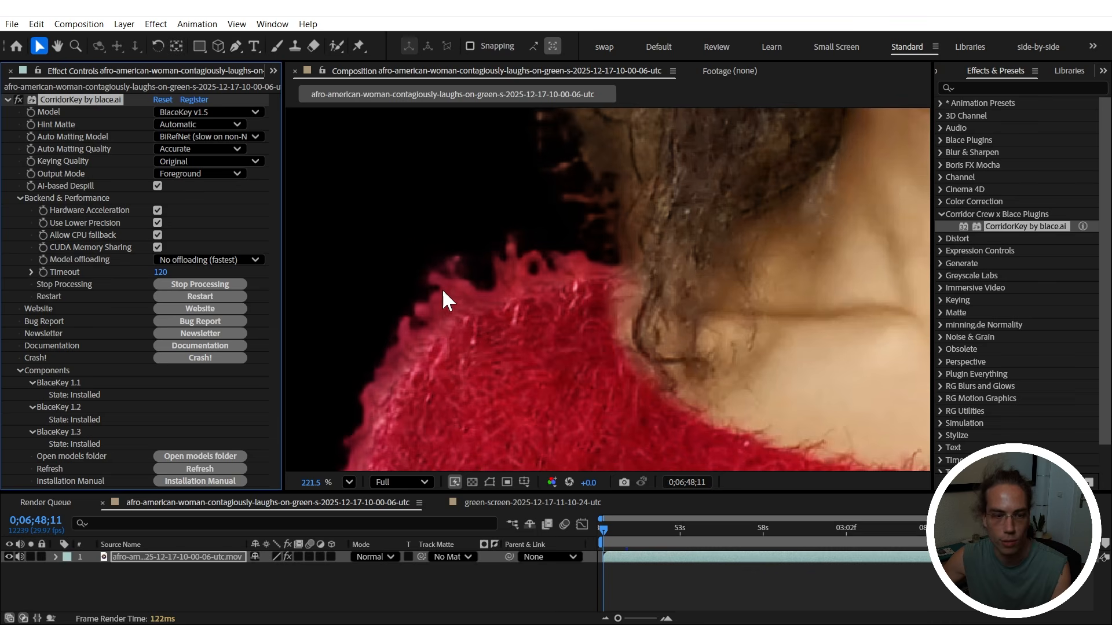
{"action": "left_click", "coordinate": [211, 174]}
{"action": "left_click", "coordinate": [204, 205]}
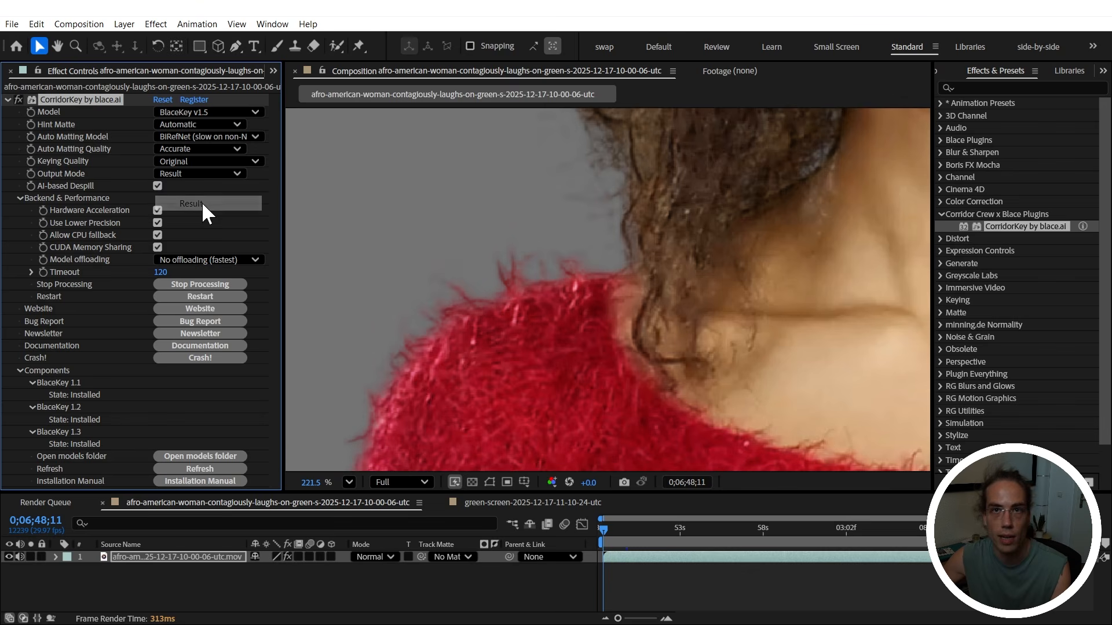
- Examine the keyed hair and sweater edges, comparing them over the gray background and the transparency grid
{"action": "scroll", "coordinate": [550, 281], "scroll_direction": "down", "scroll_amount": 5}
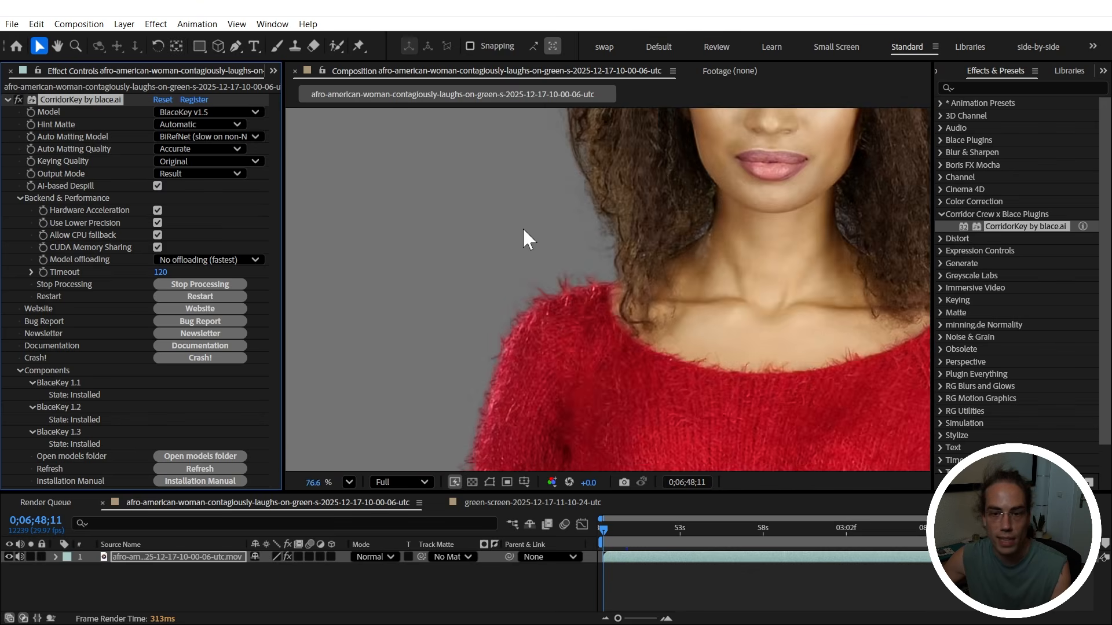
{"action": "scroll", "coordinate": [576, 301], "scroll_direction": "up", "scroll_amount": 1}
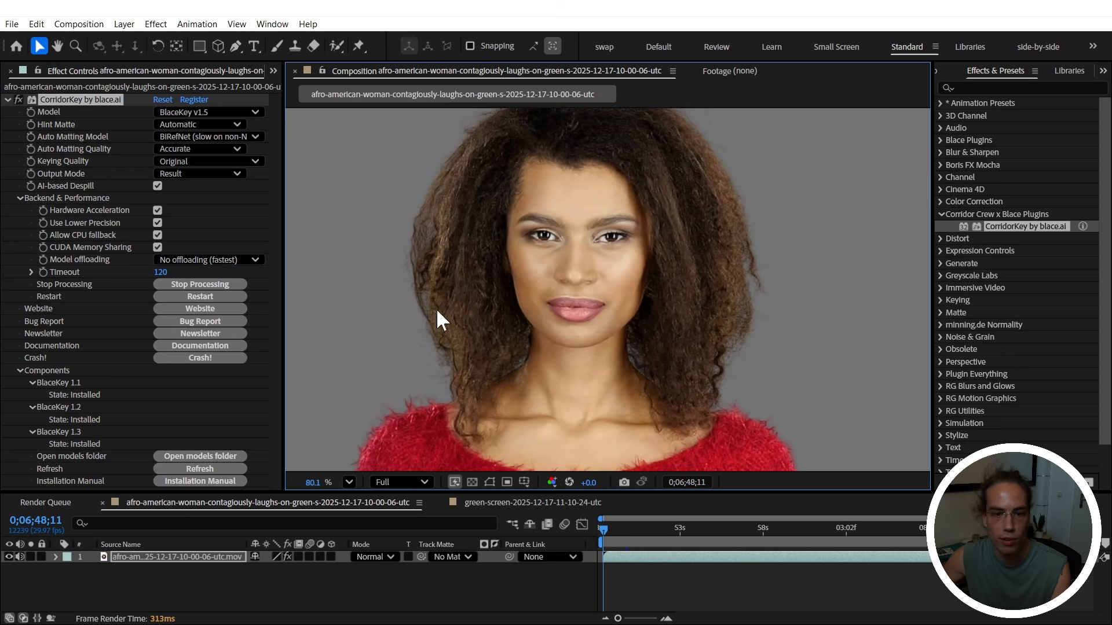
{"action": "left_click_drag", "start_coordinate": [437, 311], "coordinate": [470, 244]}
{"action": "left_click_drag", "start_coordinate": [618, 227], "coordinate": [603, 250]}
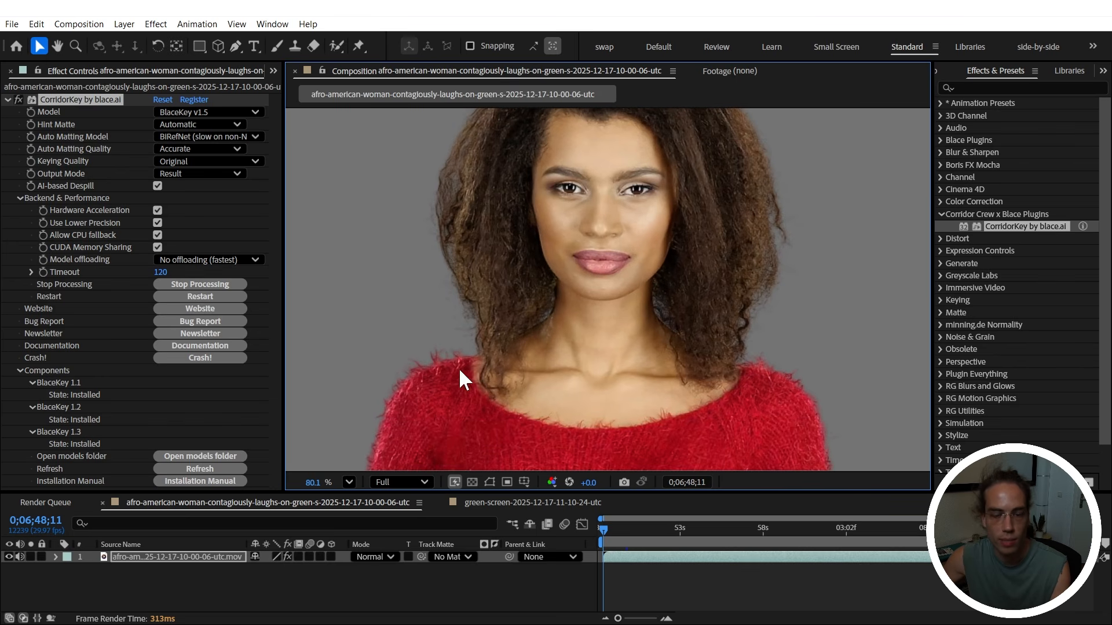
{"action": "scroll", "coordinate": [572, 315], "scroll_direction": "down", "scroll_amount": 3}
{"action": "scroll", "coordinate": [571, 319], "scroll_direction": "up", "scroll_amount": 1}
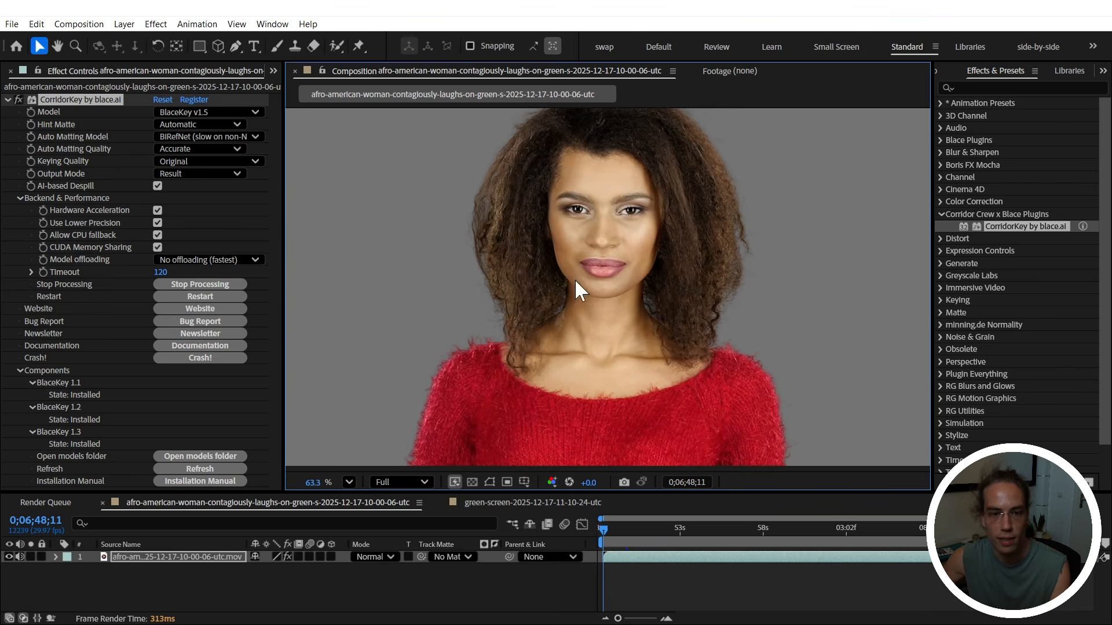
{"action": "left_click", "coordinate": [473, 482]}
{"action": "left_click", "coordinate": [473, 482]}
{"action": "left_click", "coordinate": [472, 483]}
{"action": "left_click", "coordinate": [473, 483]}
{"action": "left_click", "coordinate": [472, 483]}
{"action": "left_click", "coordinate": [473, 483]}
{"action": "left_click", "coordinate": [473, 483]}
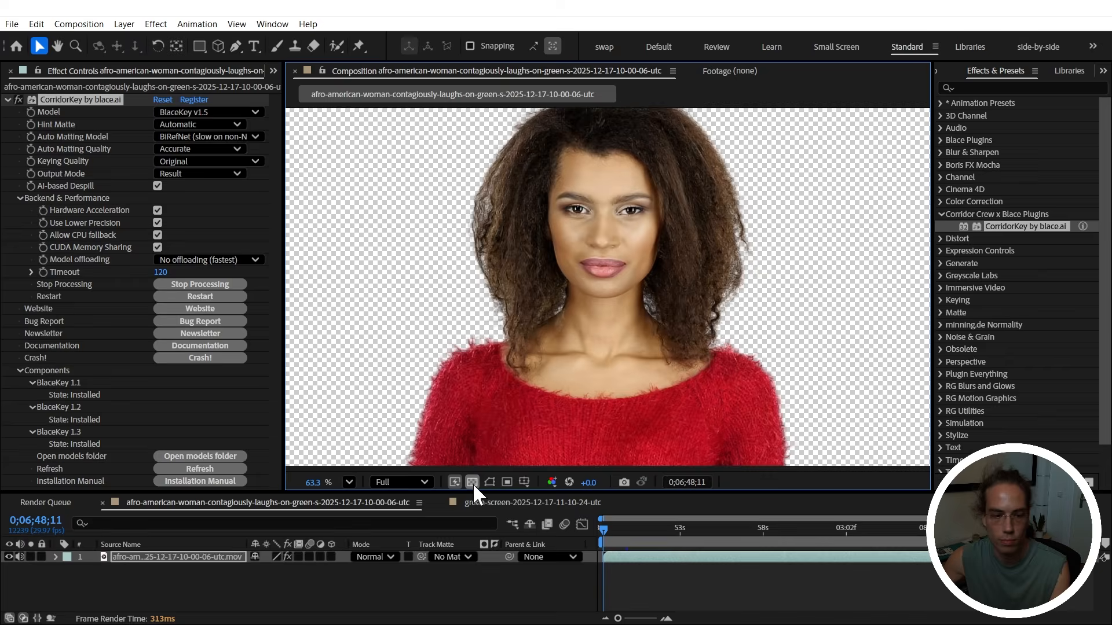
{"action": "left_click", "coordinate": [472, 483]}
- Set the CorridorKey output mode to Final Matte and examine the matte's shoulder and hair edges, ending with the frame fitted to the viewer
{"action": "left_click", "coordinate": [183, 175]}
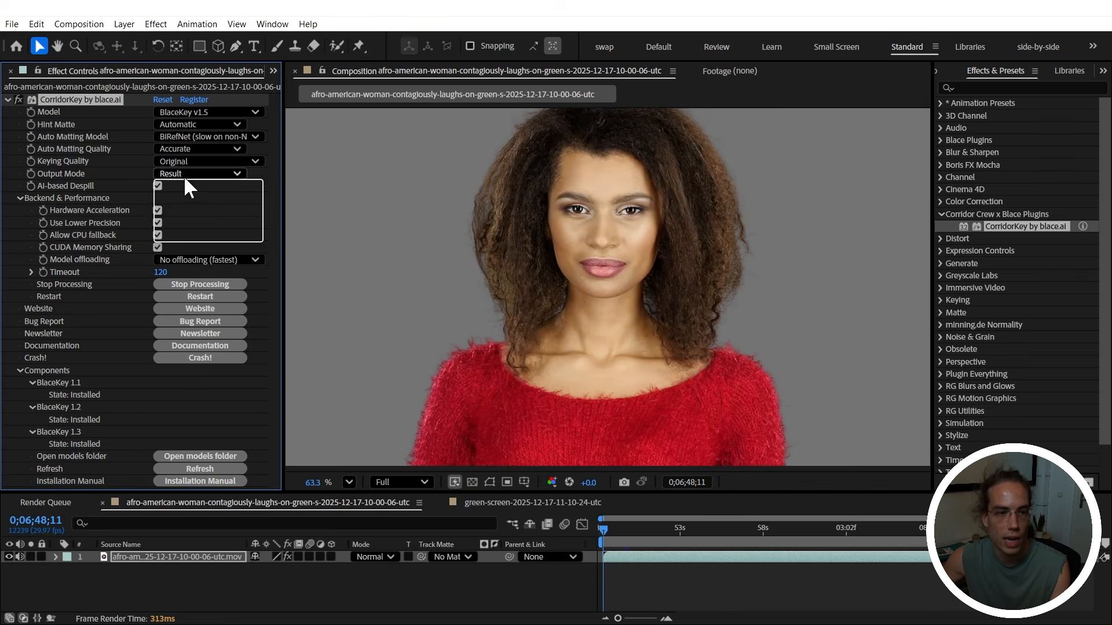
{"action": "left_click", "coordinate": [188, 188]}
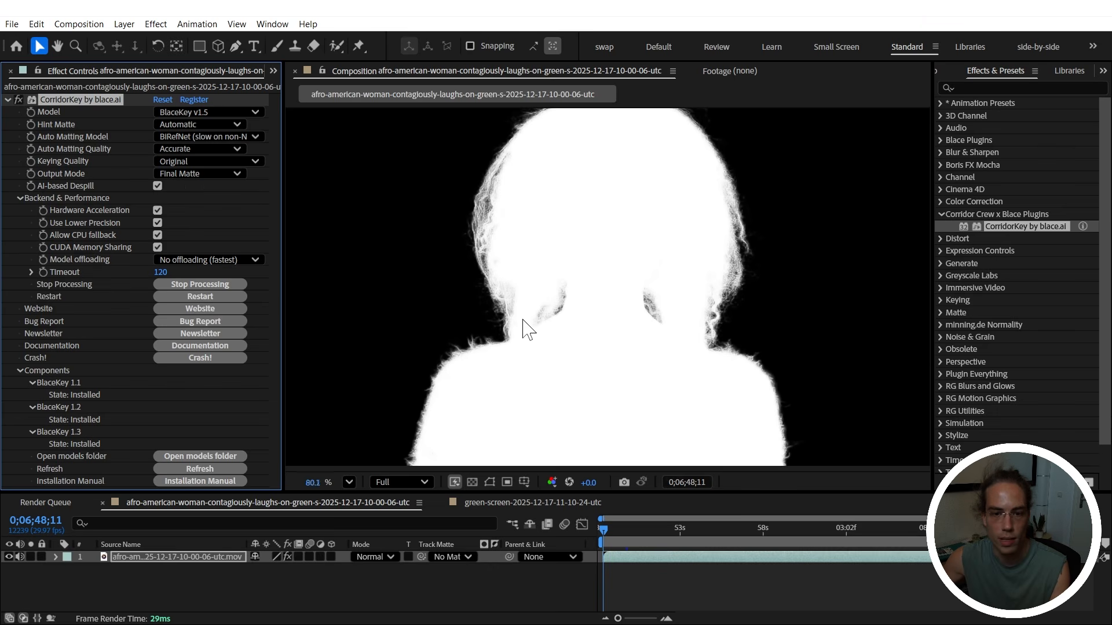
{"action": "scroll", "coordinate": [524, 324], "scroll_direction": "up", "scroll_amount": 4}
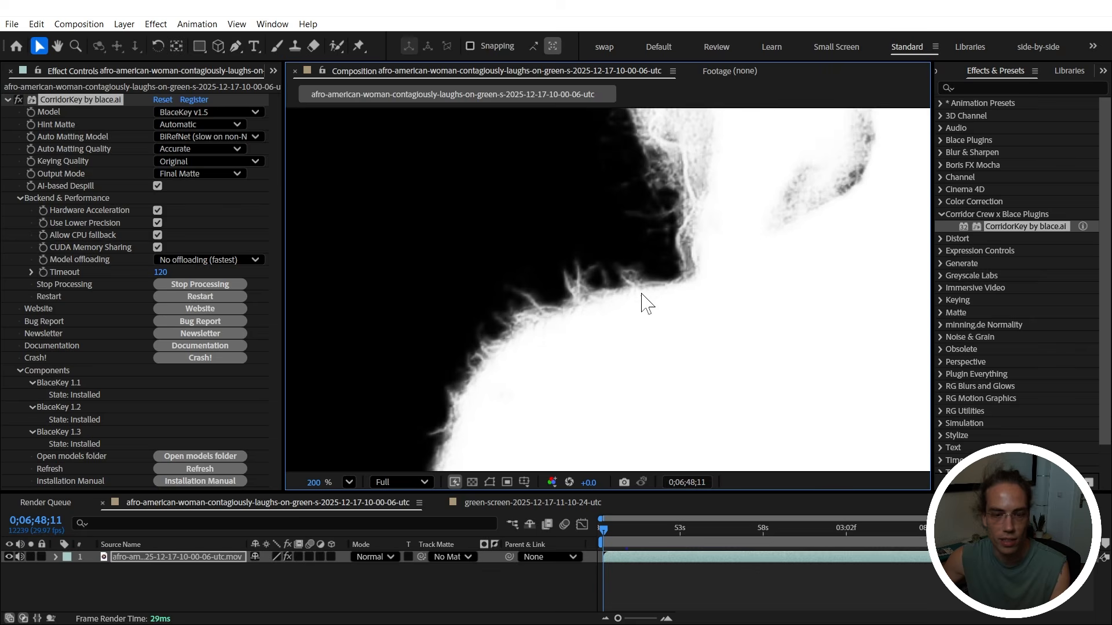
{"action": "scroll", "coordinate": [450, 363], "scroll_direction": "down", "scroll_amount": 2}
{"action": "left_click_drag", "start_coordinate": [662, 218], "coordinate": [569, 376]}
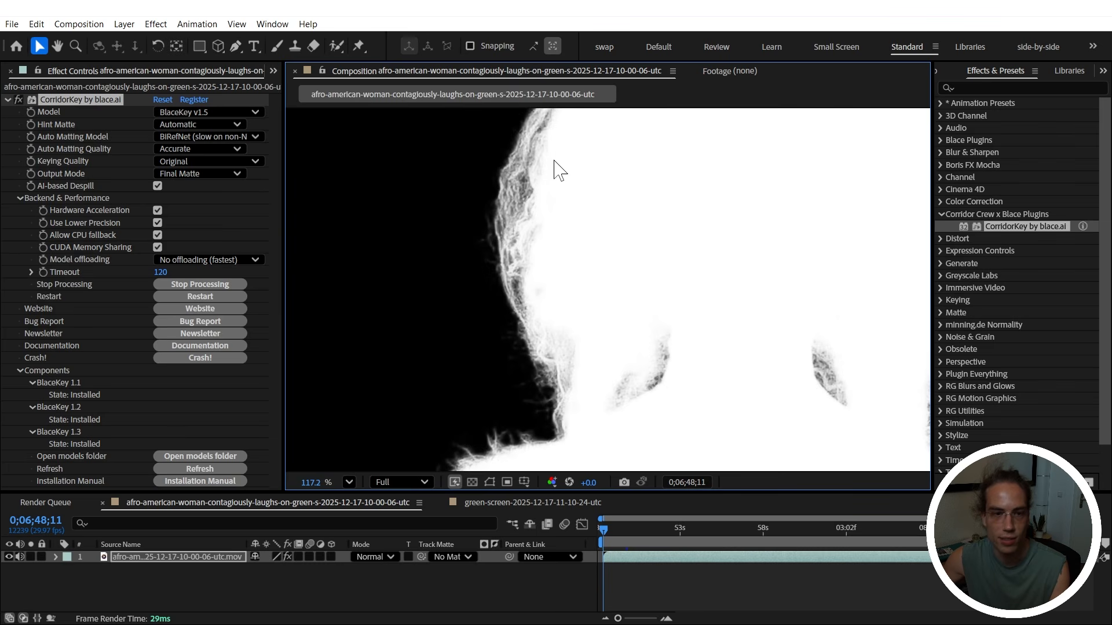
{"action": "left_click_drag", "start_coordinate": [557, 169], "coordinate": [508, 281]}
{"action": "scroll", "coordinate": [486, 306], "scroll_direction": "down", "scroll_amount": 3}
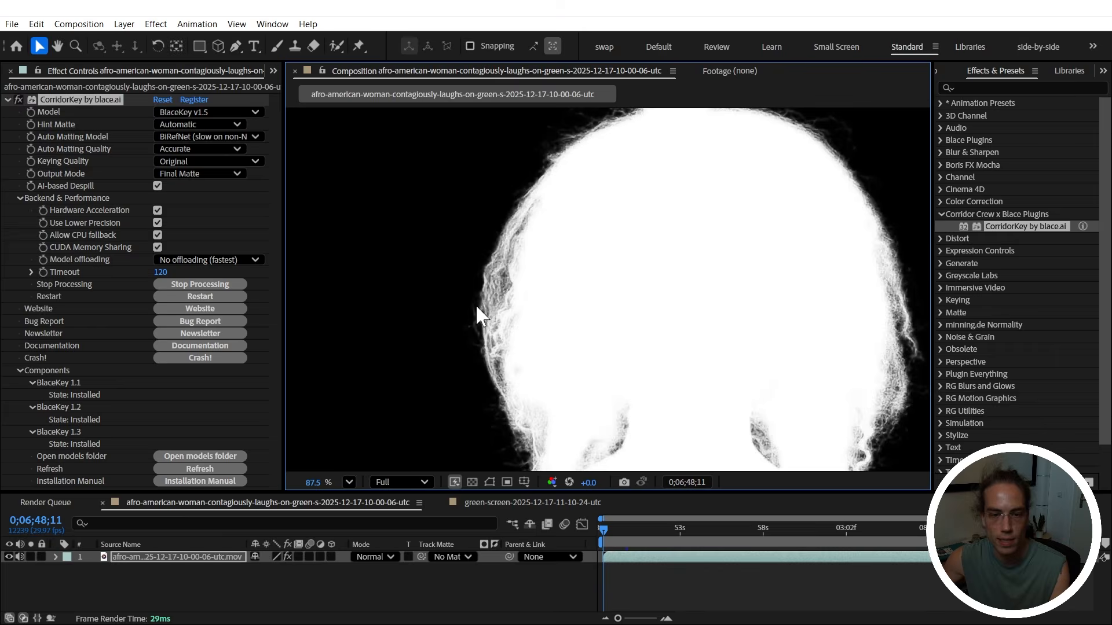
{"action": "scroll", "coordinate": [648, 295], "scroll_direction": "up", "scroll_amount": 4}
{"action": "scroll", "coordinate": [613, 289], "scroll_direction": "down", "scroll_amount": 3}
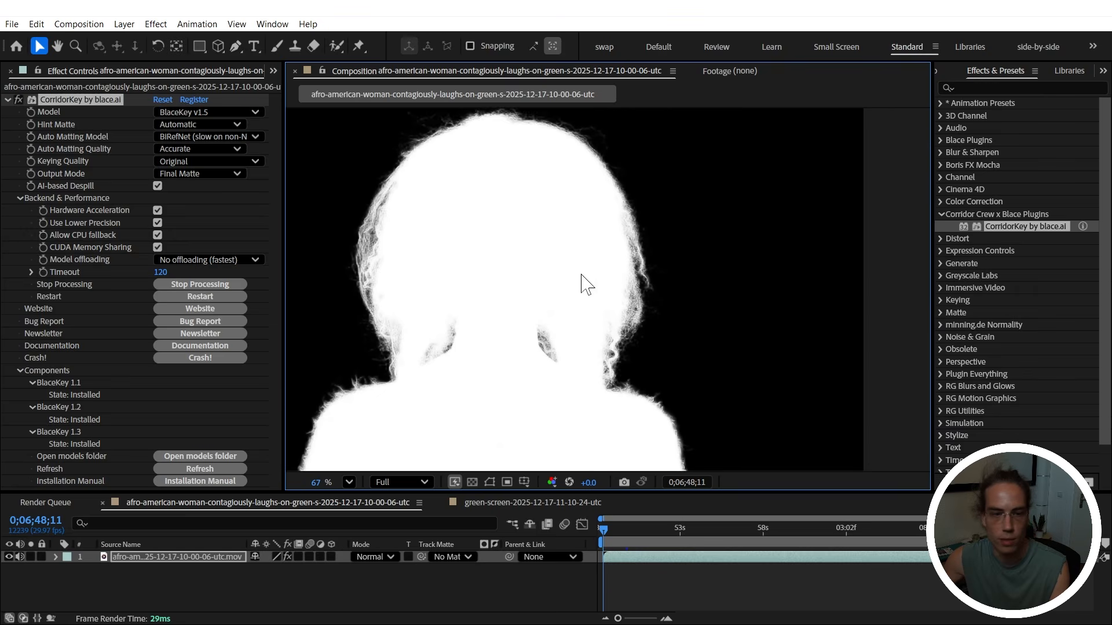
{"action": "scroll", "coordinate": [491, 355], "scroll_direction": "down", "scroll_amount": 1}
{"action": "left_click", "coordinate": [349, 481]}
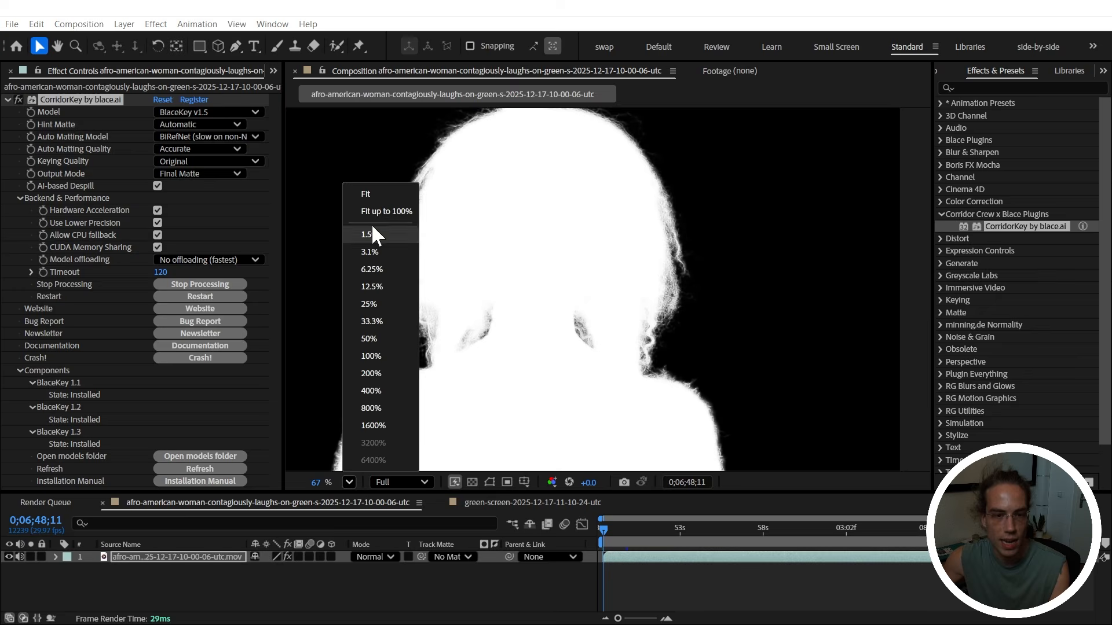
{"action": "left_click", "coordinate": [366, 195]}
- Set the CorridorKey output mode to Hint Matte
{"action": "left_click", "coordinate": [200, 174]}
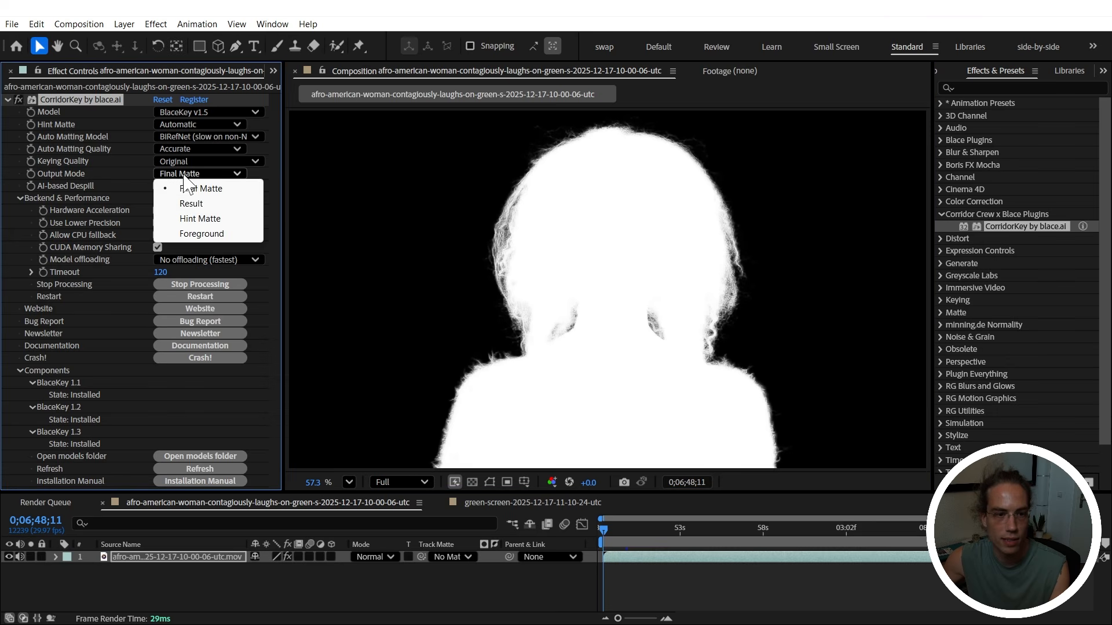
{"action": "left_click", "coordinate": [198, 219]}
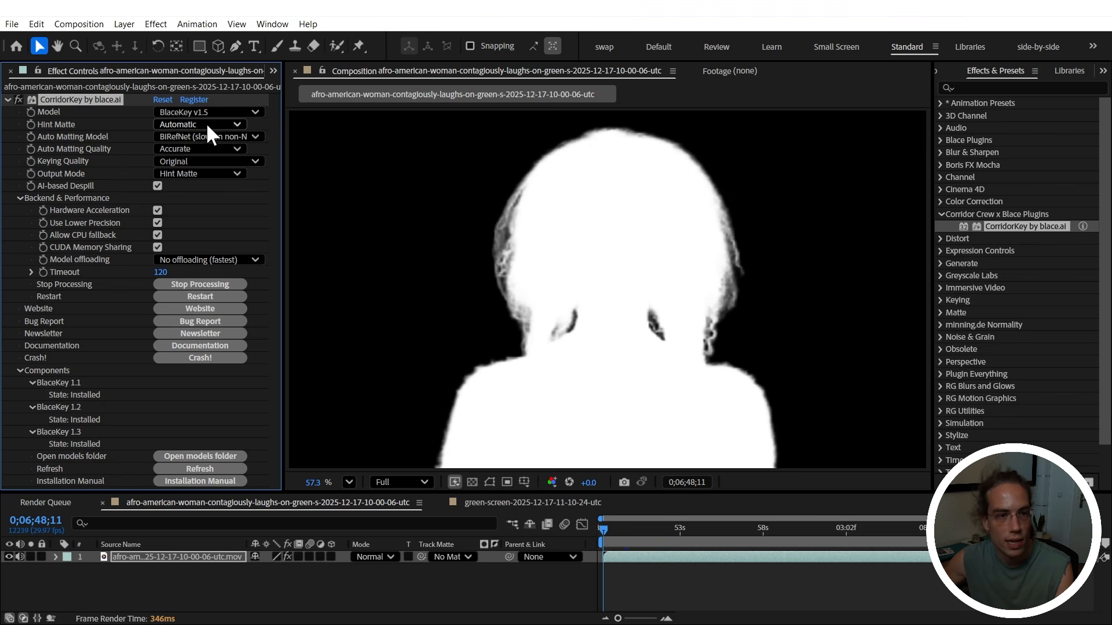
- Compare the hint matte with DISNet and SGHM as auto matting model, and return to BiRefNet (slow on non-NVIDIA)
{"action": "left_click", "coordinate": [200, 138]}
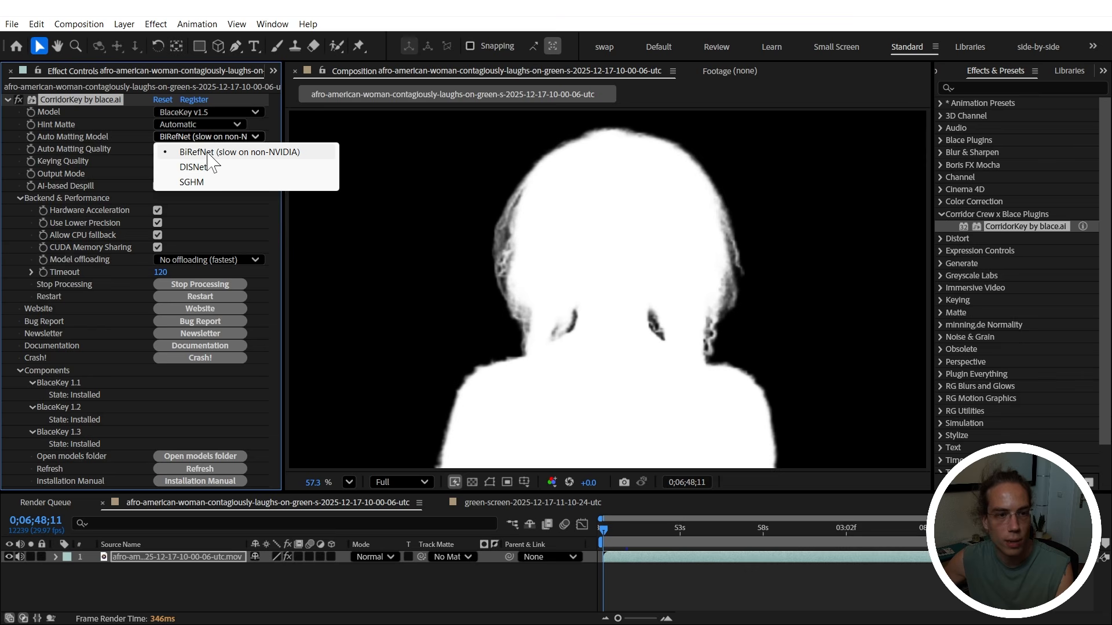
{"action": "left_click", "coordinate": [204, 167]}
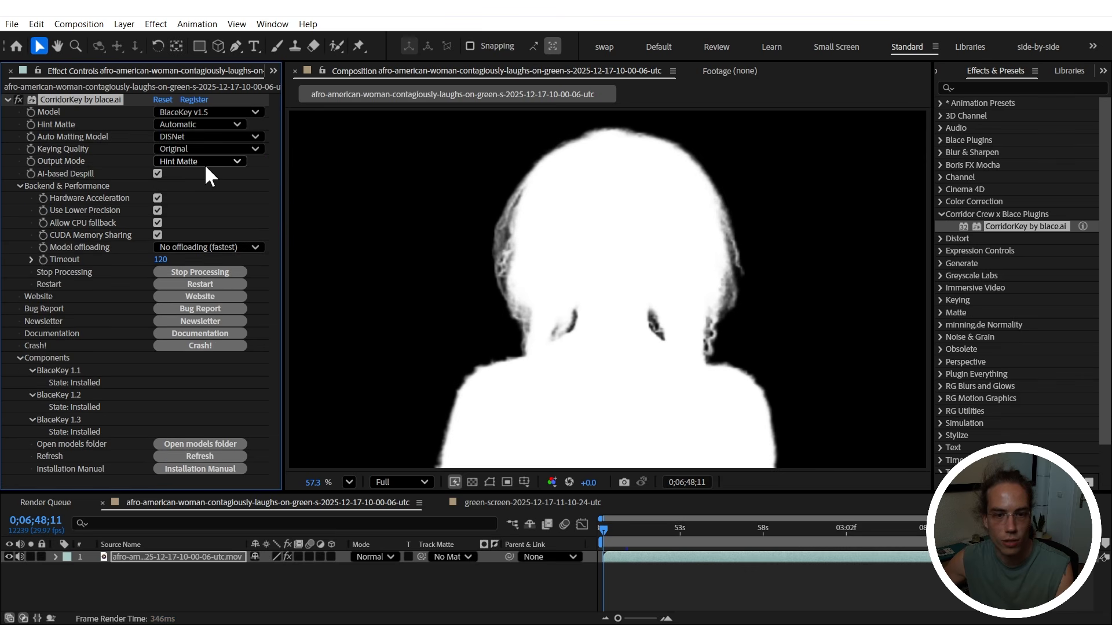
{"action": "left_click", "coordinate": [186, 137]}
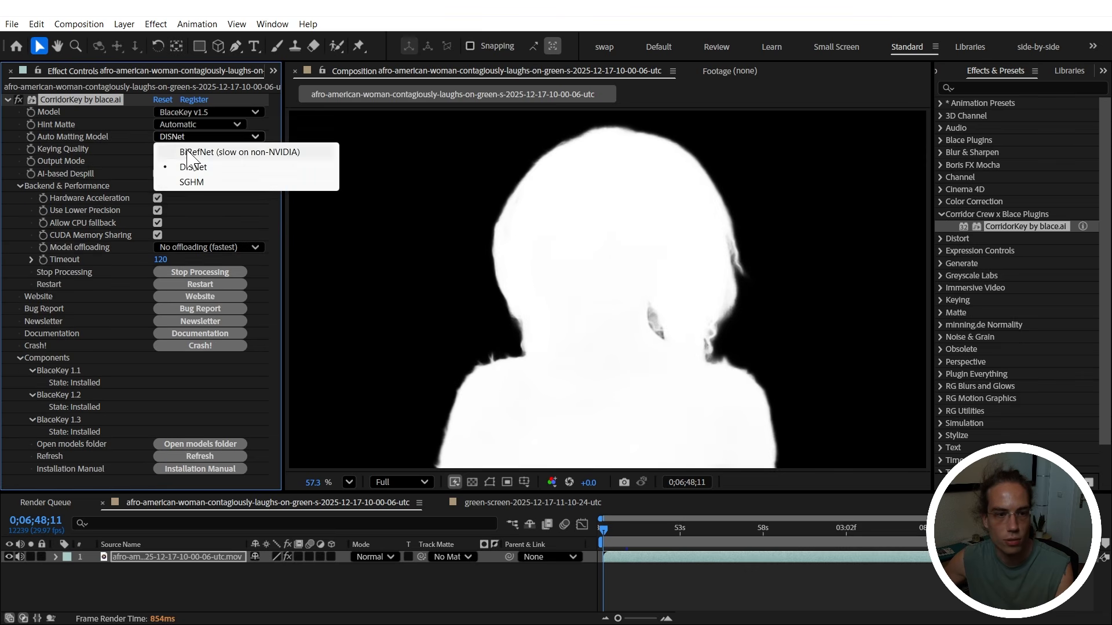
{"action": "left_click", "coordinate": [191, 181]}
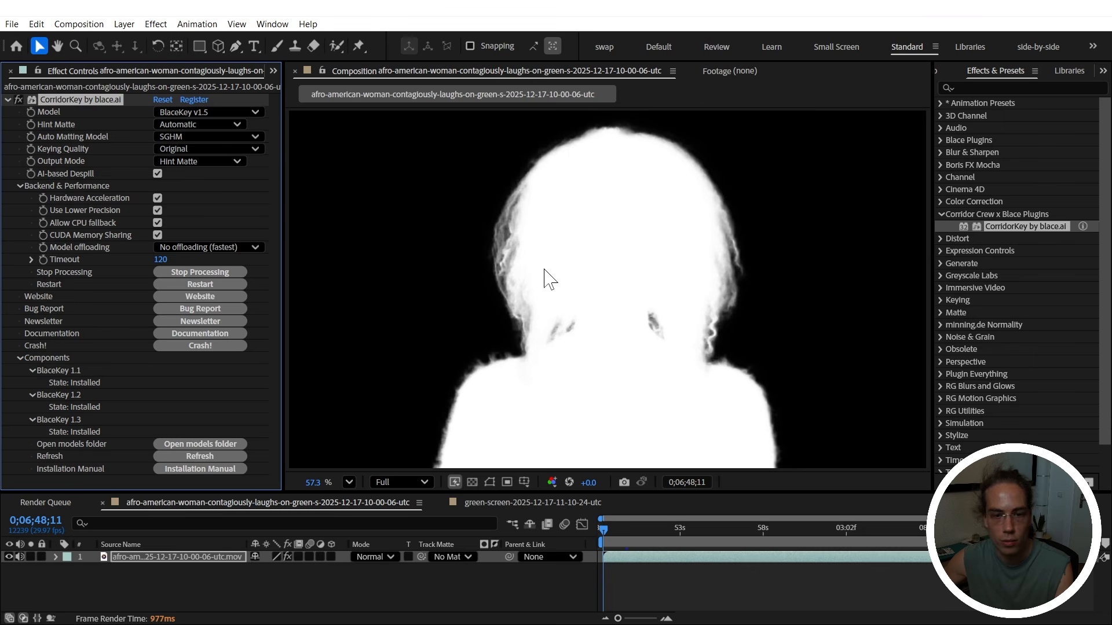
{"action": "left_click", "coordinate": [228, 139]}
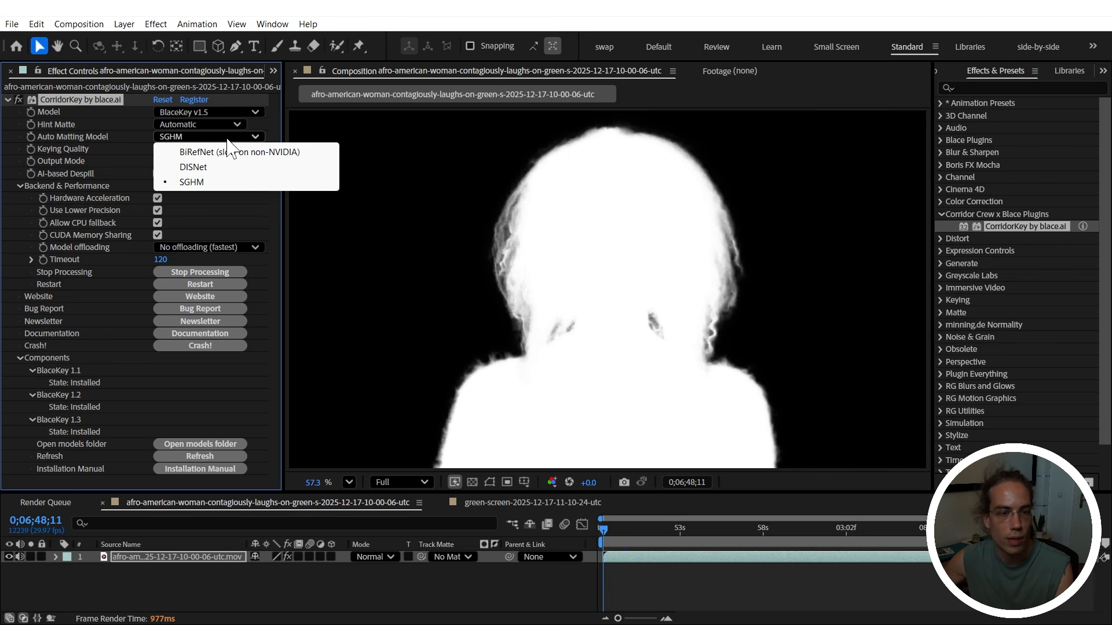
{"action": "left_click", "coordinate": [195, 154]}
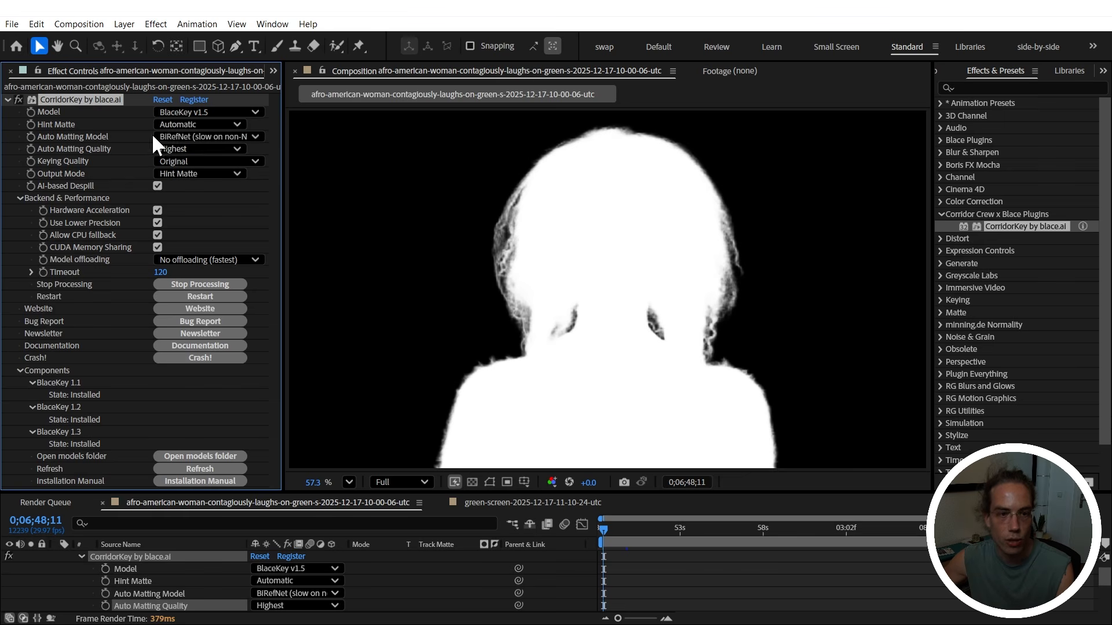
- Compare the hint matte at Fast, Accurate and Highest auto matting quality, ending on Fast
{"action": "left_click", "coordinate": [171, 147]}
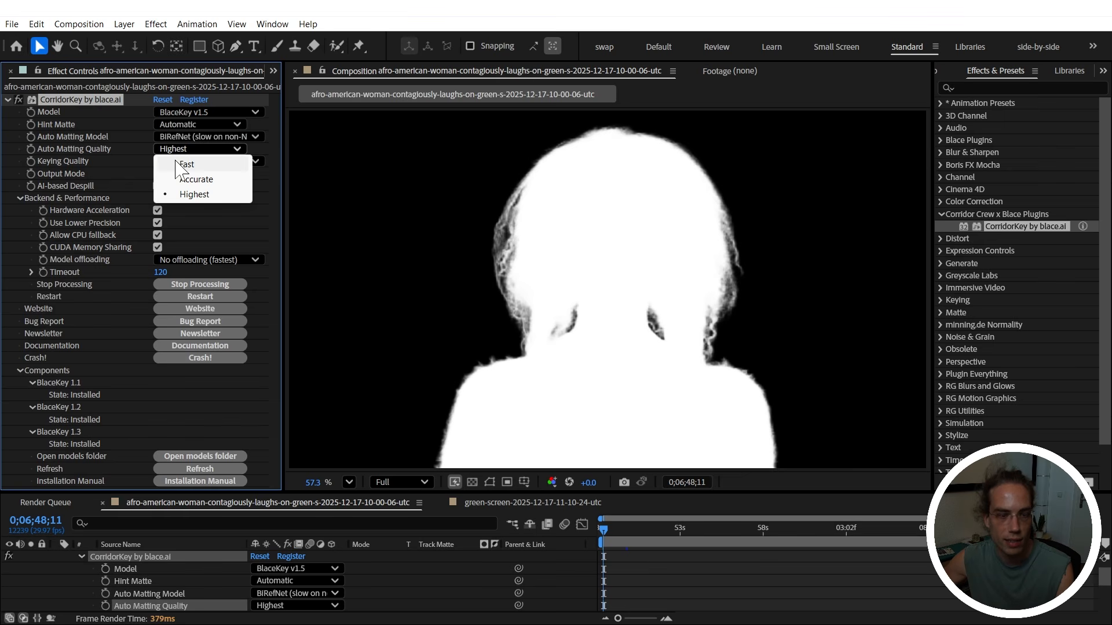
{"action": "left_click", "coordinate": [181, 164]}
{"action": "left_click", "coordinate": [179, 150]}
{"action": "left_click", "coordinate": [196, 179]}
{"action": "left_click", "coordinate": [174, 147]}
{"action": "left_click", "coordinate": [181, 194]}
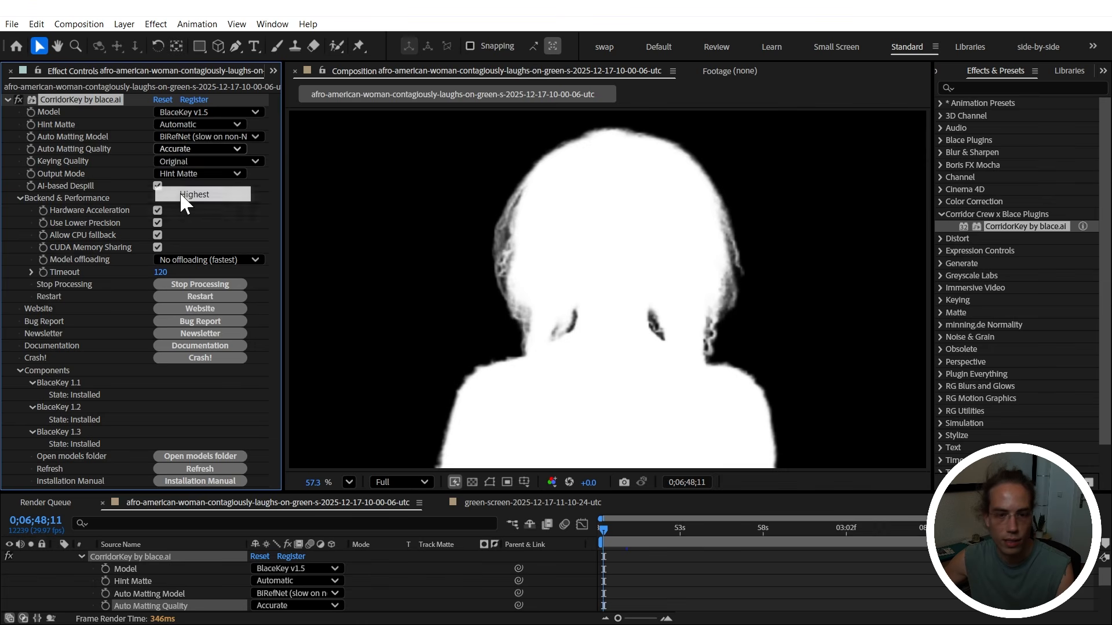
{"action": "left_click", "coordinate": [181, 149]}
{"action": "left_click", "coordinate": [171, 162]}
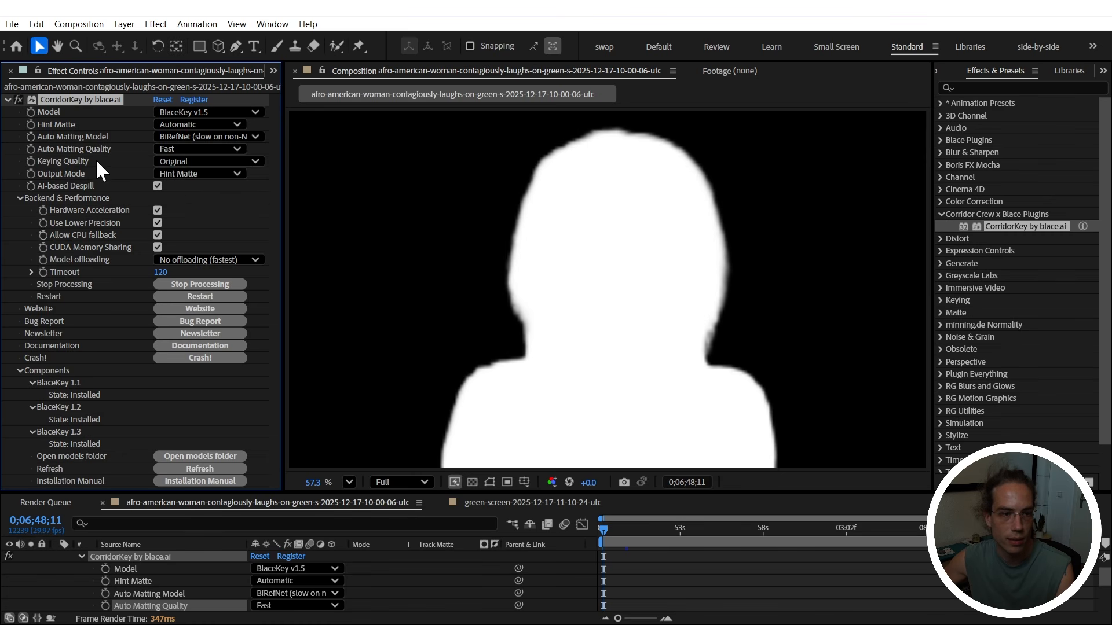
- Preview the Result and Final Matte output modes at Fast auto matting quality, and return to Hint Matte
{"action": "left_click", "coordinate": [191, 175]}
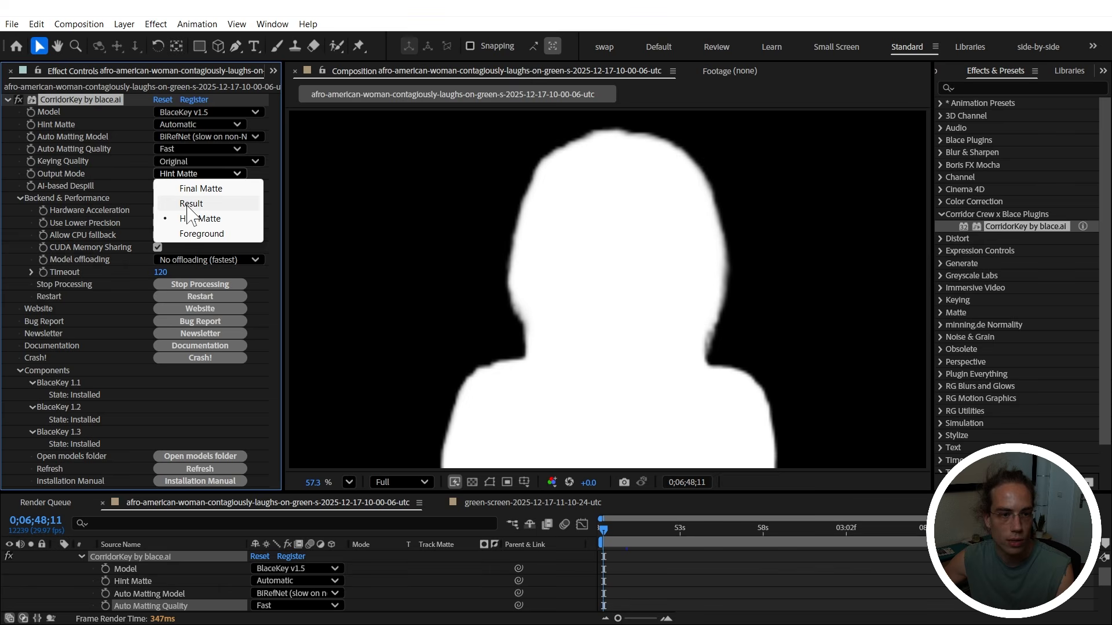
{"action": "left_click", "coordinate": [187, 205]}
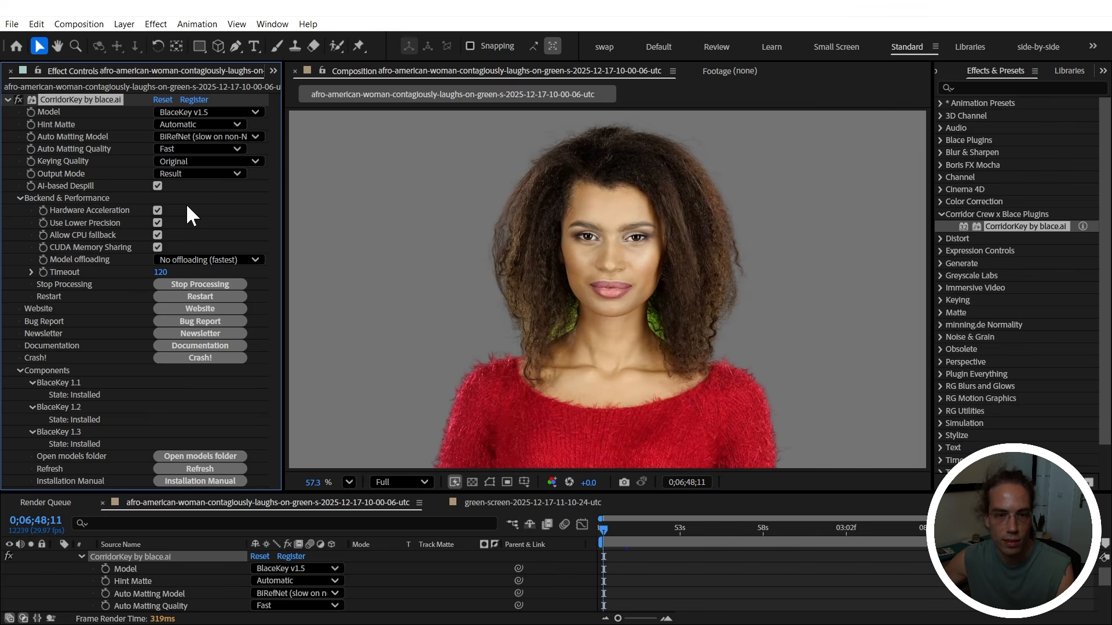
{"action": "left_click", "coordinate": [181, 175]}
{"action": "left_click", "coordinate": [184, 189]}
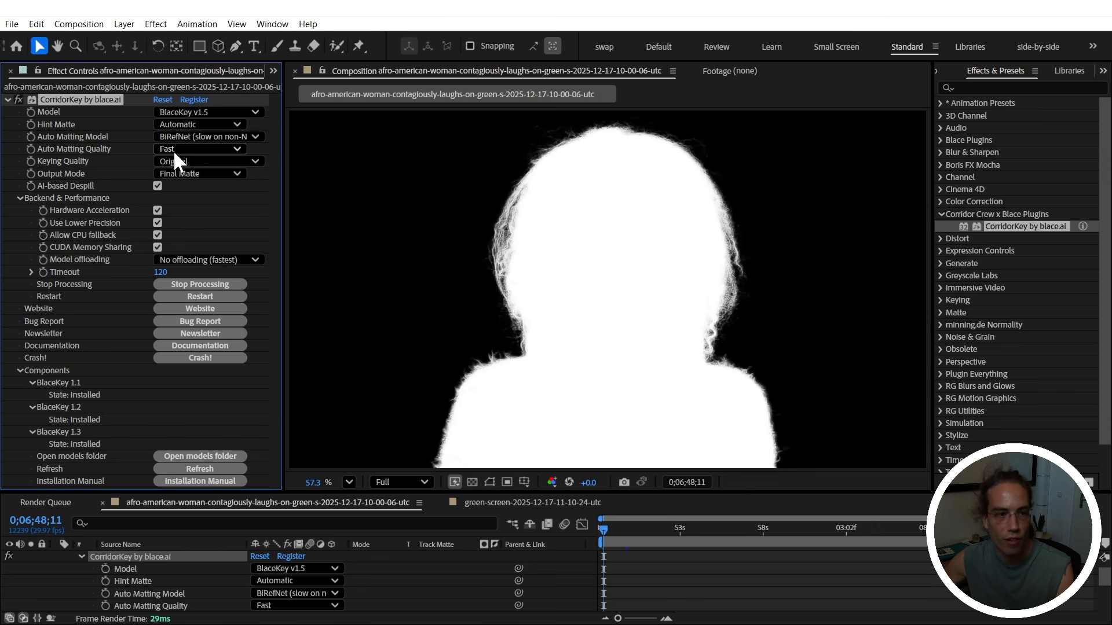
{"action": "left_click", "coordinate": [179, 174]}
{"action": "left_click", "coordinate": [183, 219]}
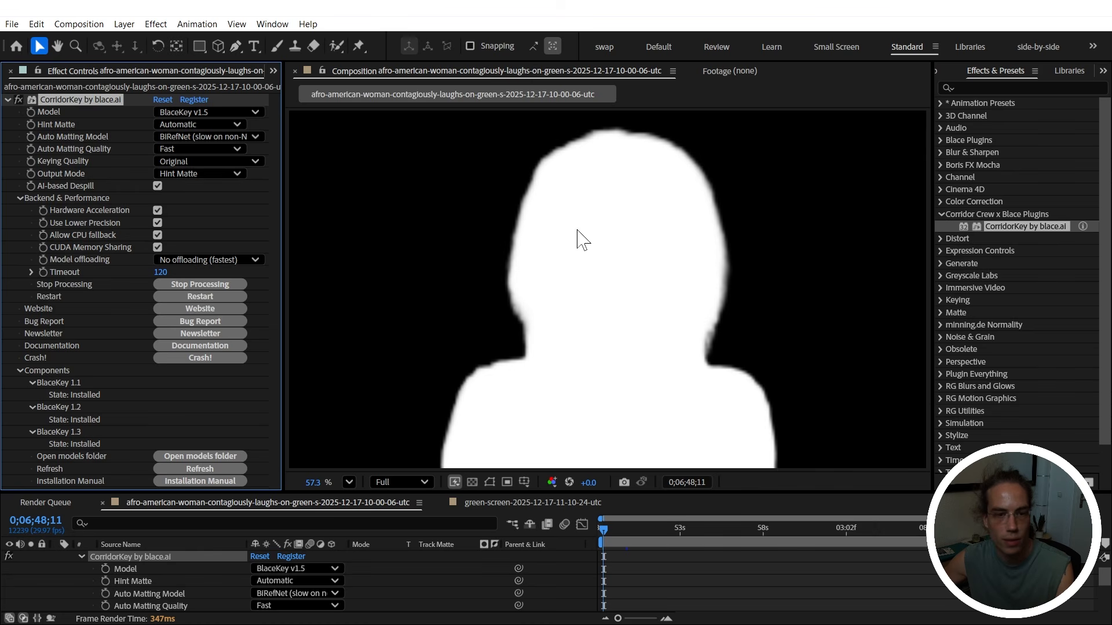
- Set the output mode to Final Matte and compare it with the unkeyed footage by temporarily disabling the CorridorKey effect
{"action": "left_click", "coordinate": [236, 172]}
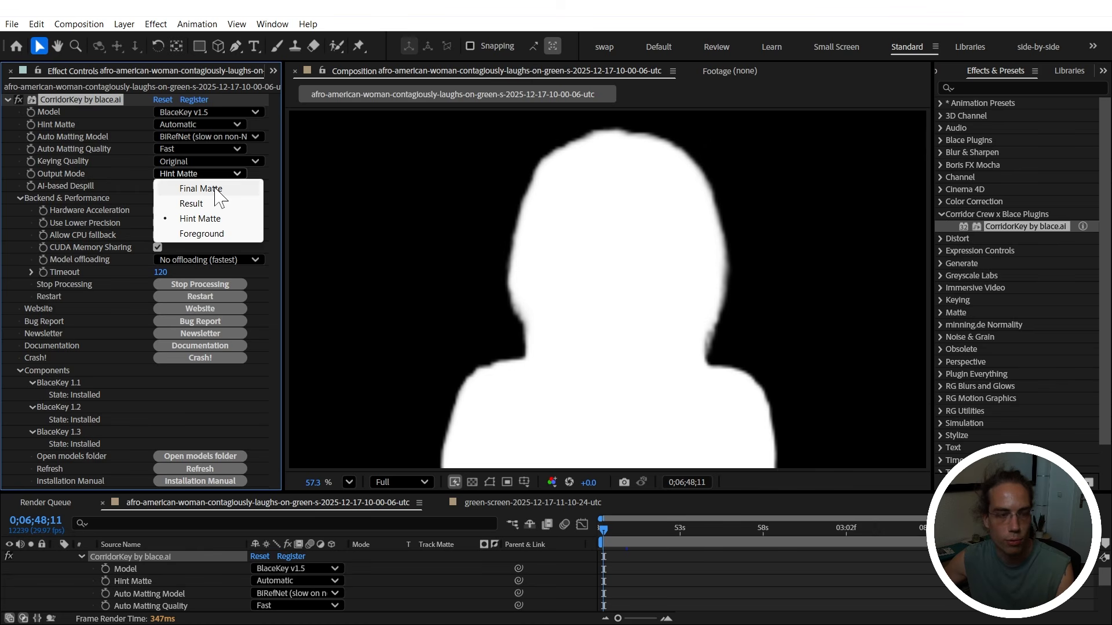
{"action": "left_click", "coordinate": [214, 188]}
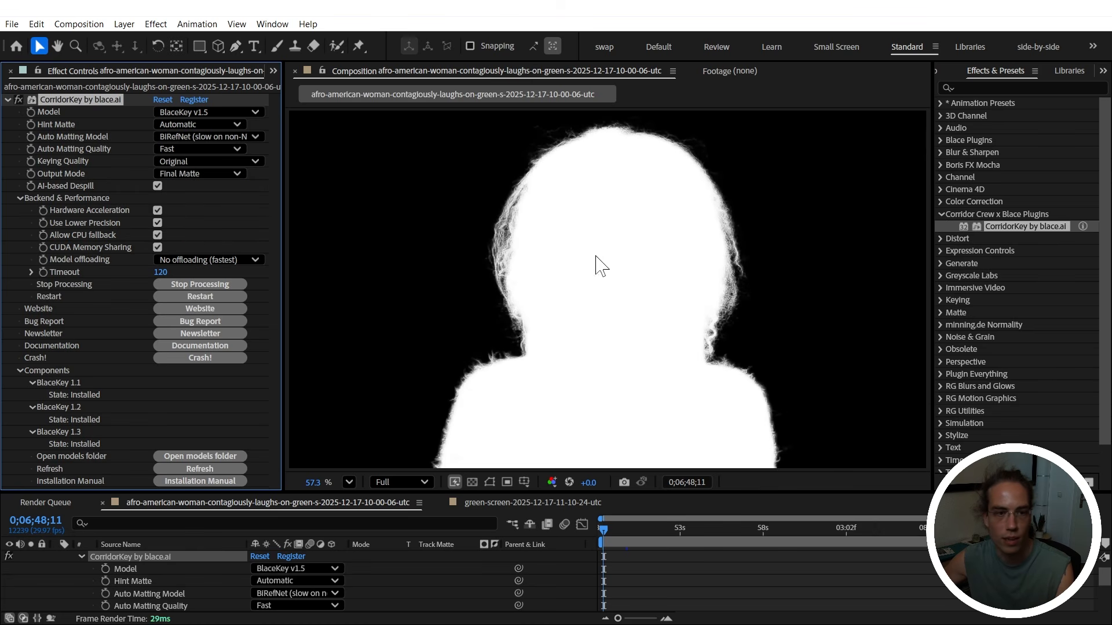
{"action": "left_click", "coordinate": [18, 100]}
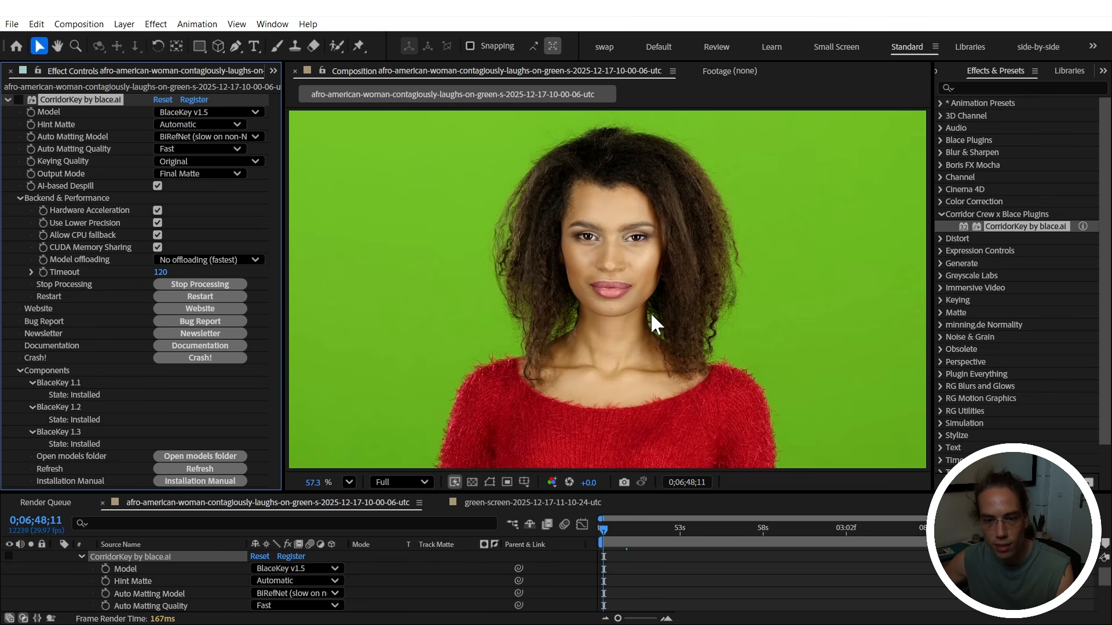
{"action": "left_click", "coordinate": [19, 100]}
- Switch the output mode to Hint Matte and compare Highest with Fast auto matting quality, ending on Fast
{"action": "left_click", "coordinate": [243, 148]}
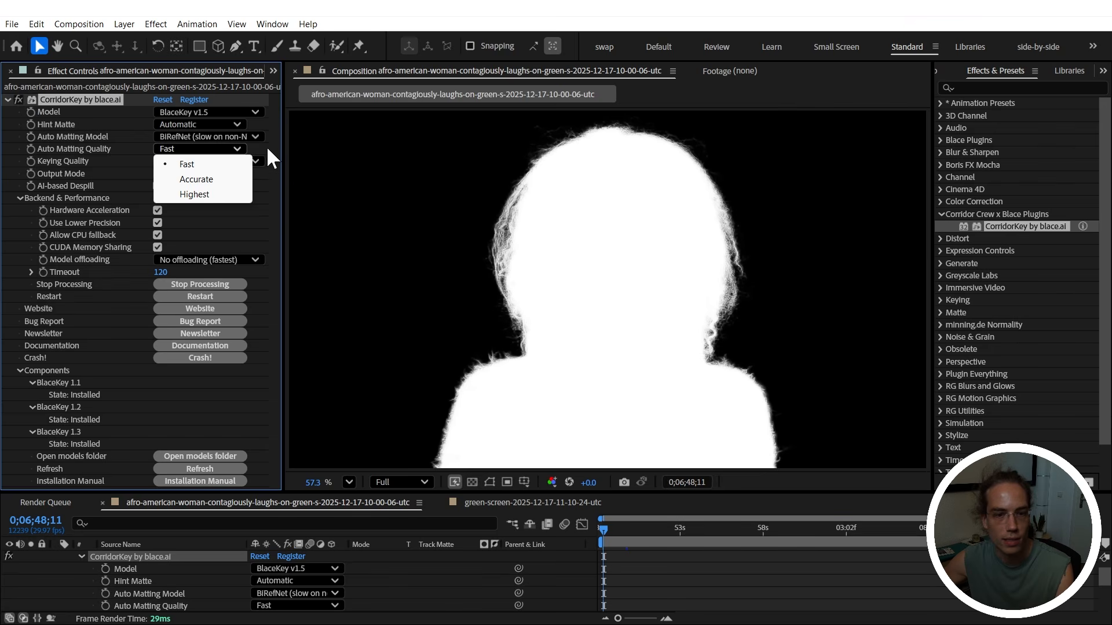
{"action": "left_click", "coordinate": [217, 164]}
{"action": "left_click", "coordinate": [199, 173]}
{"action": "left_click", "coordinate": [202, 215]}
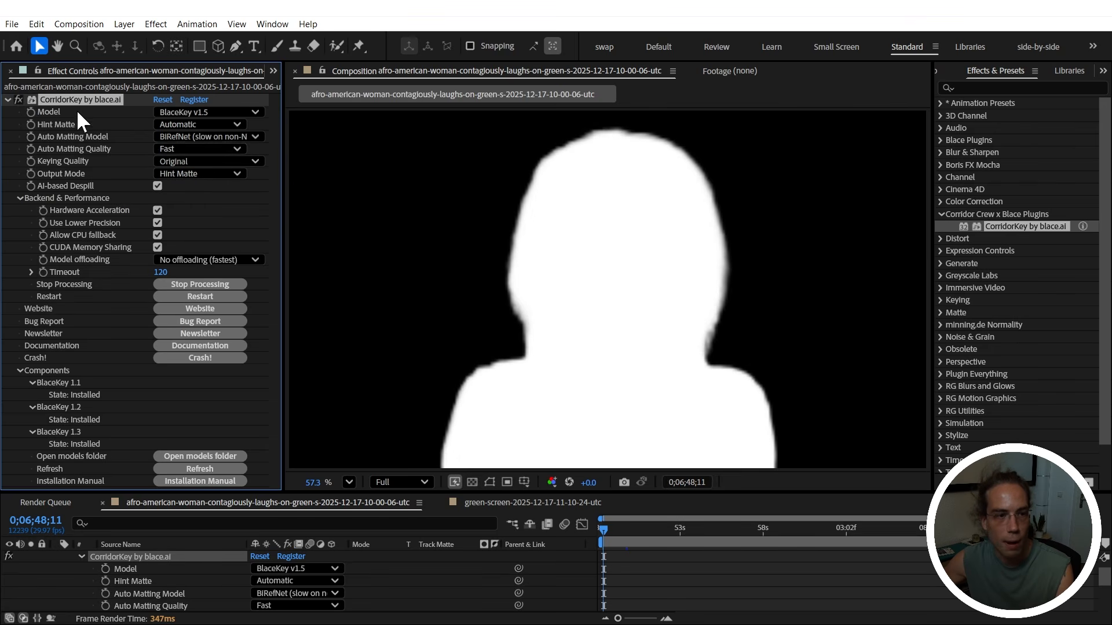
{"action": "left_click", "coordinate": [174, 150]}
{"action": "left_click", "coordinate": [200, 196]}
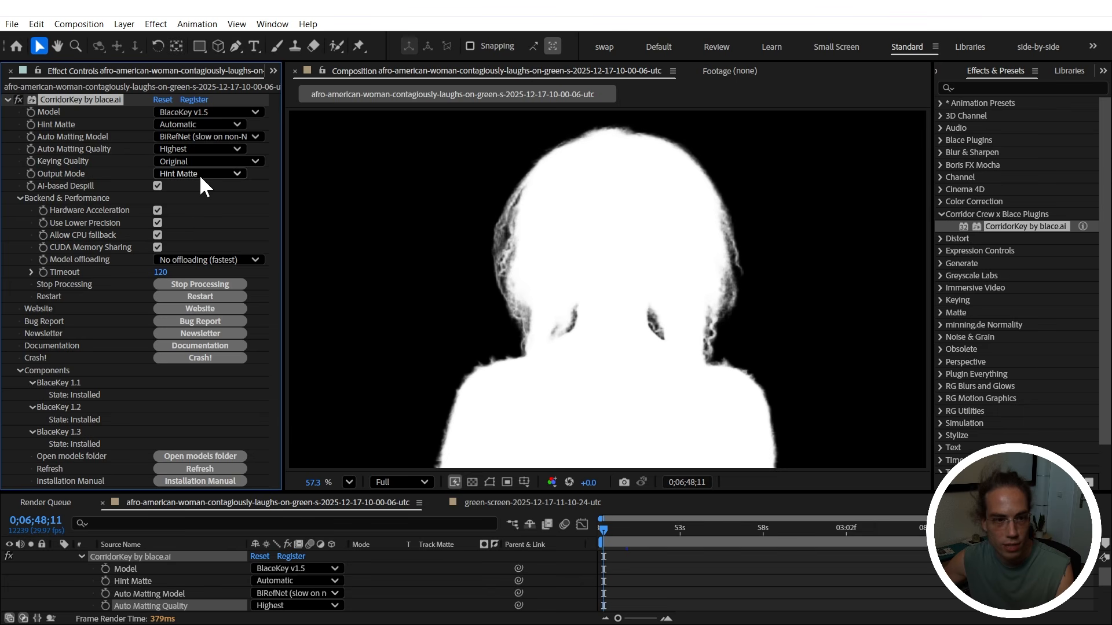
{"action": "left_click", "coordinate": [180, 150]}
{"action": "left_click", "coordinate": [182, 165]}
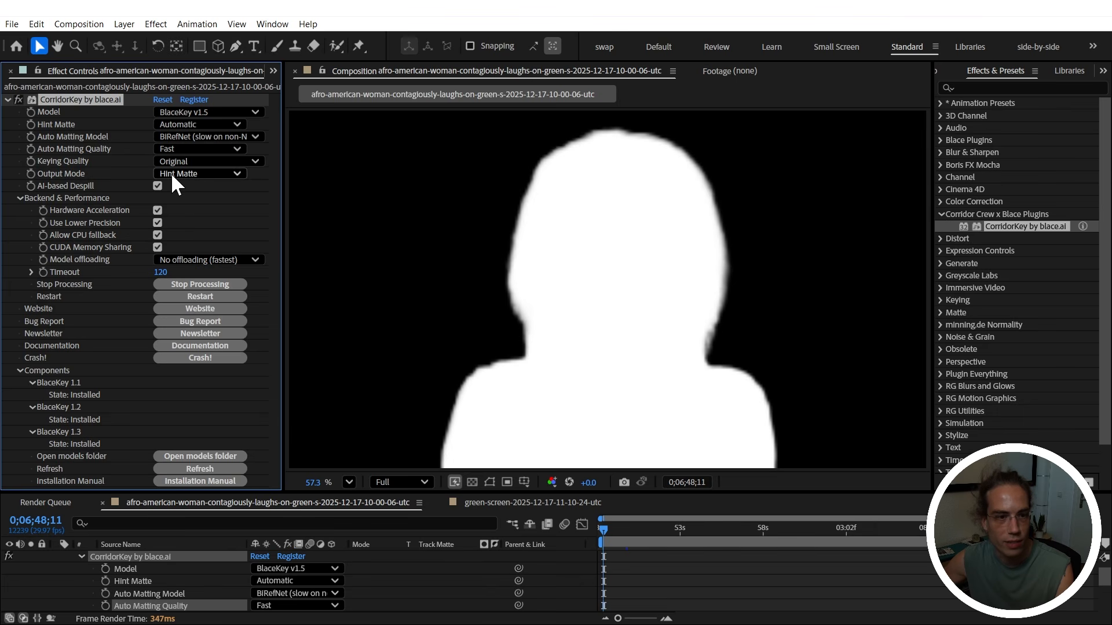
- Set the output mode to Final Matte and the auto matting quality to Highest
{"action": "left_click", "coordinate": [174, 173]}
{"action": "left_click", "coordinate": [181, 189]}
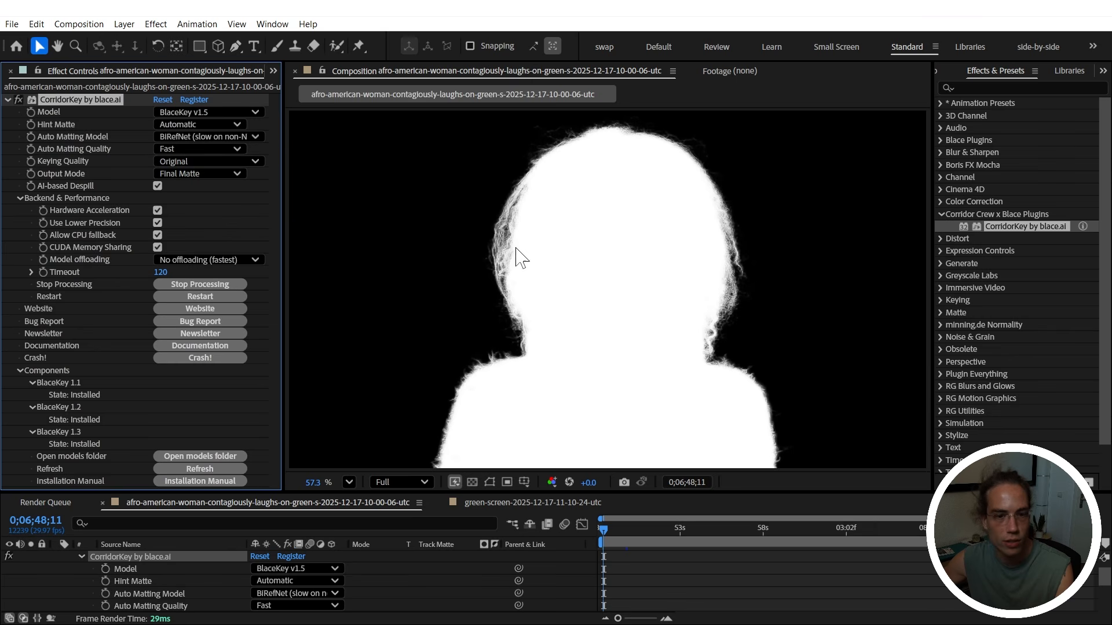
{"action": "left_click", "coordinate": [169, 149]}
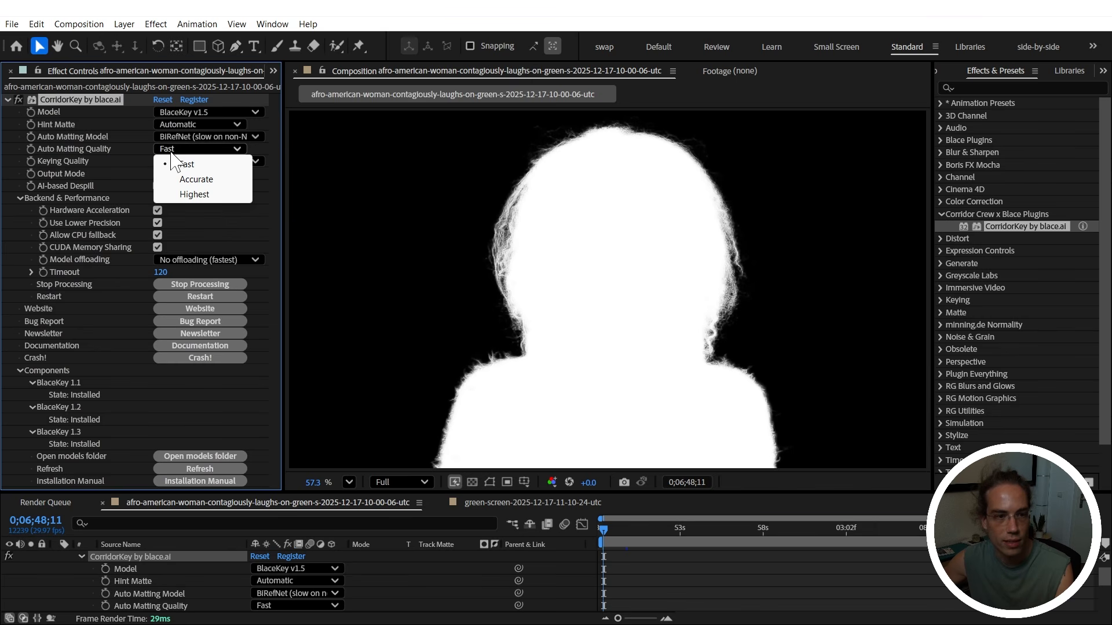
{"action": "left_click", "coordinate": [186, 191]}
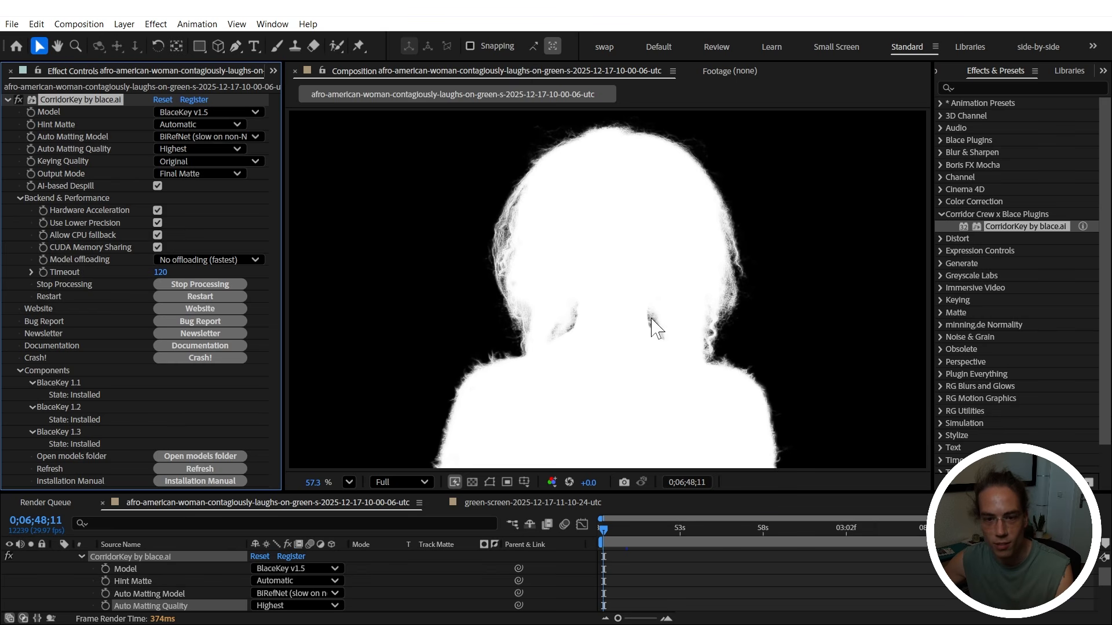
- Check the hint matte at Highest auto matting quality, and set the output mode to Result
{"action": "left_click", "coordinate": [205, 172]}
{"action": "left_click", "coordinate": [200, 218]}
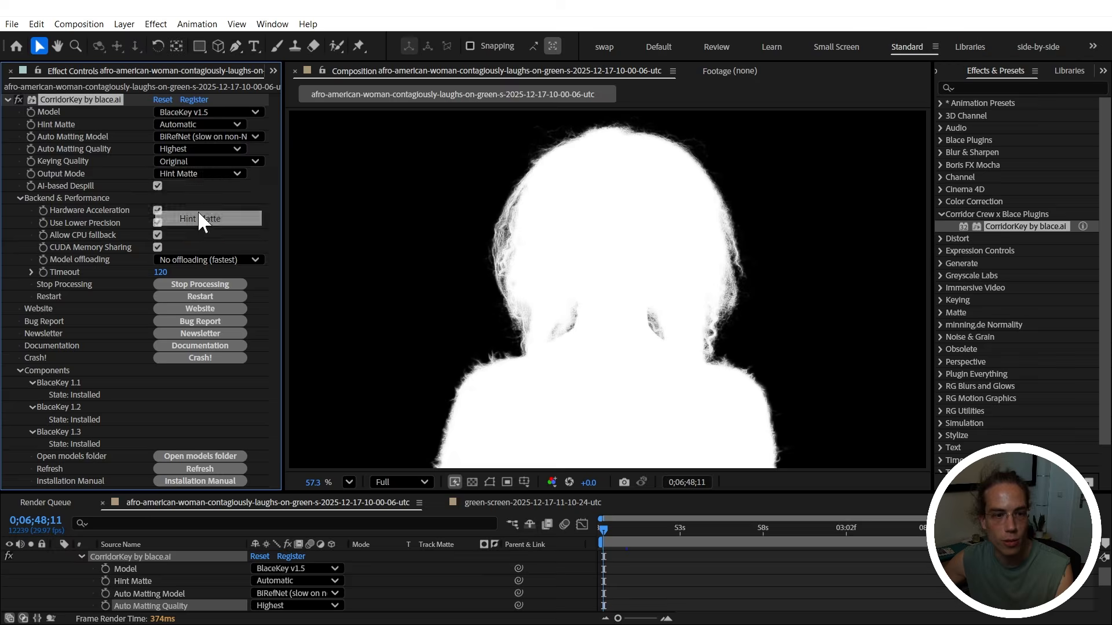
{"action": "left_click", "coordinate": [186, 175]}
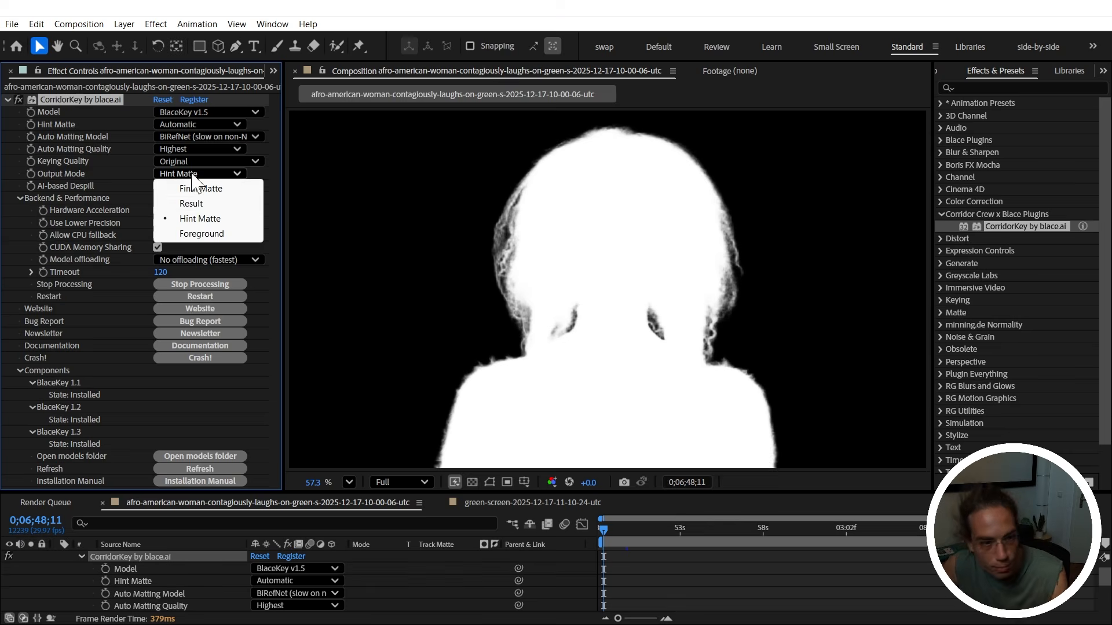
{"action": "left_click", "coordinate": [198, 203]}
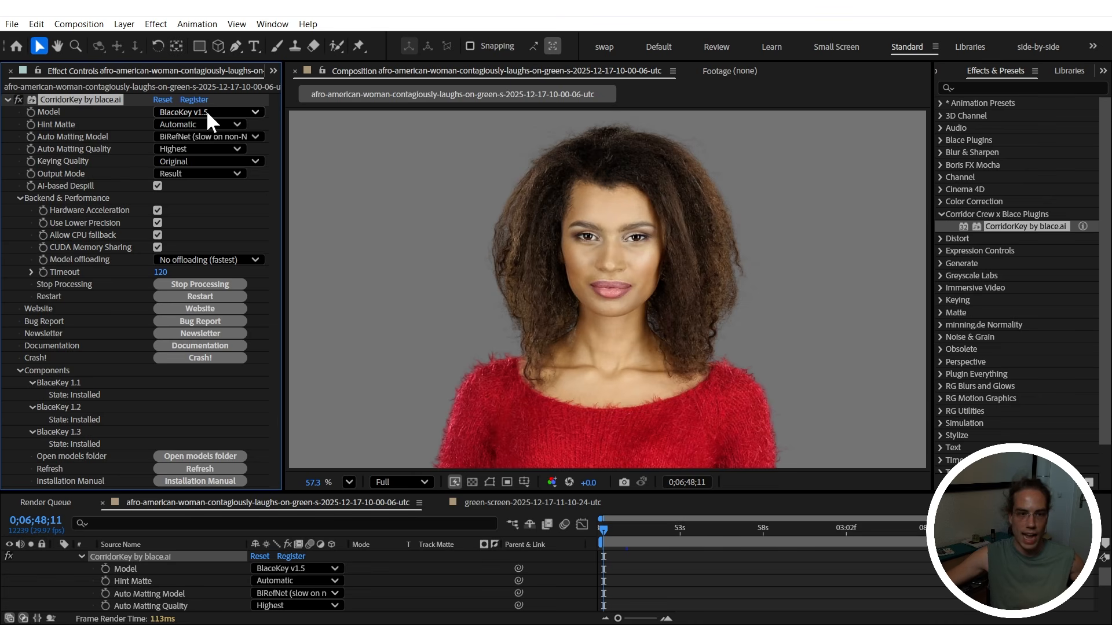
{"action": "left_click", "coordinate": [491, 503]}
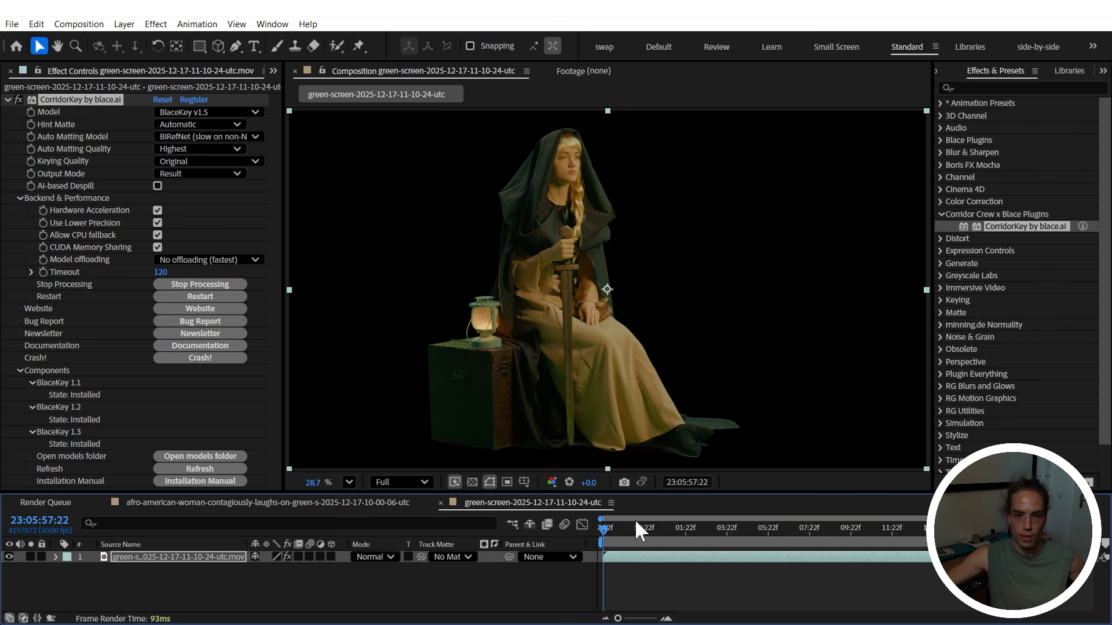
{"action": "left_click", "coordinate": [19, 99]}
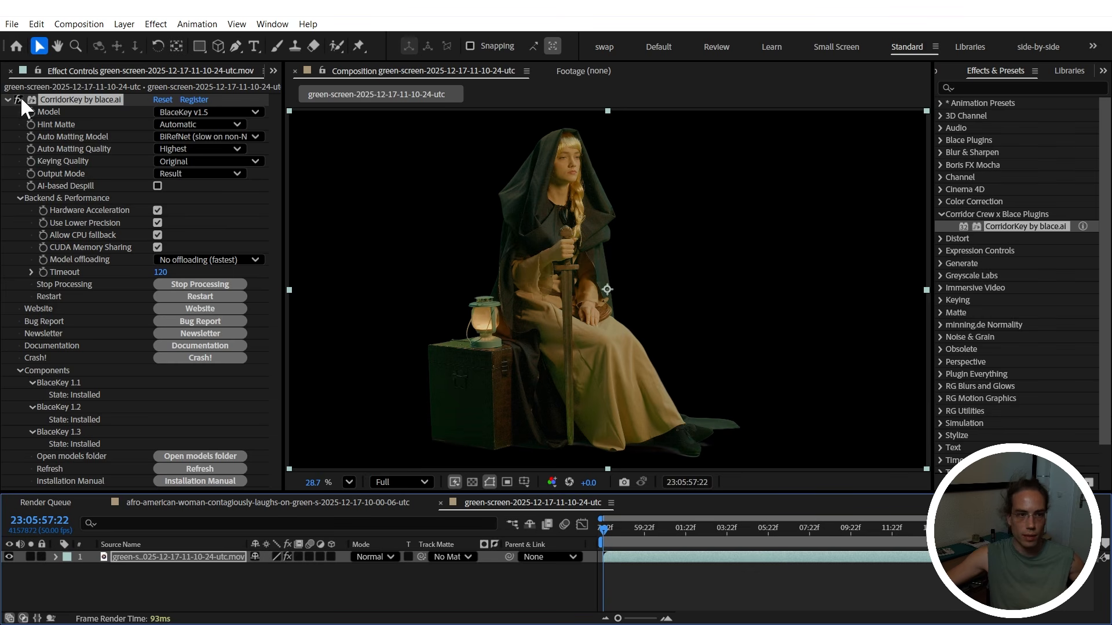
{"action": "scroll", "coordinate": [608, 295], "scroll_direction": "up", "scroll_amount": 2}
{"action": "left_click_drag", "start_coordinate": [465, 340], "coordinate": [655, 177]}
{"action": "scroll", "coordinate": [533, 318], "scroll_direction": "up", "scroll_amount": 2}
{"action": "scroll", "coordinate": [519, 324], "scroll_direction": "down", "scroll_amount": 3}
{"action": "left_click_drag", "start_coordinate": [601, 289], "coordinate": [545, 354]}
{"action": "scroll", "coordinate": [583, 313], "scroll_direction": "up", "scroll_amount": 3}
{"action": "scroll", "coordinate": [535, 206], "scroll_direction": "down", "scroll_amount": 3}
{"action": "left_click_drag", "start_coordinate": [531, 208], "coordinate": [506, 303]}
{"action": "scroll", "coordinate": [529, 251], "scroll_direction": "up", "scroll_amount": 3}
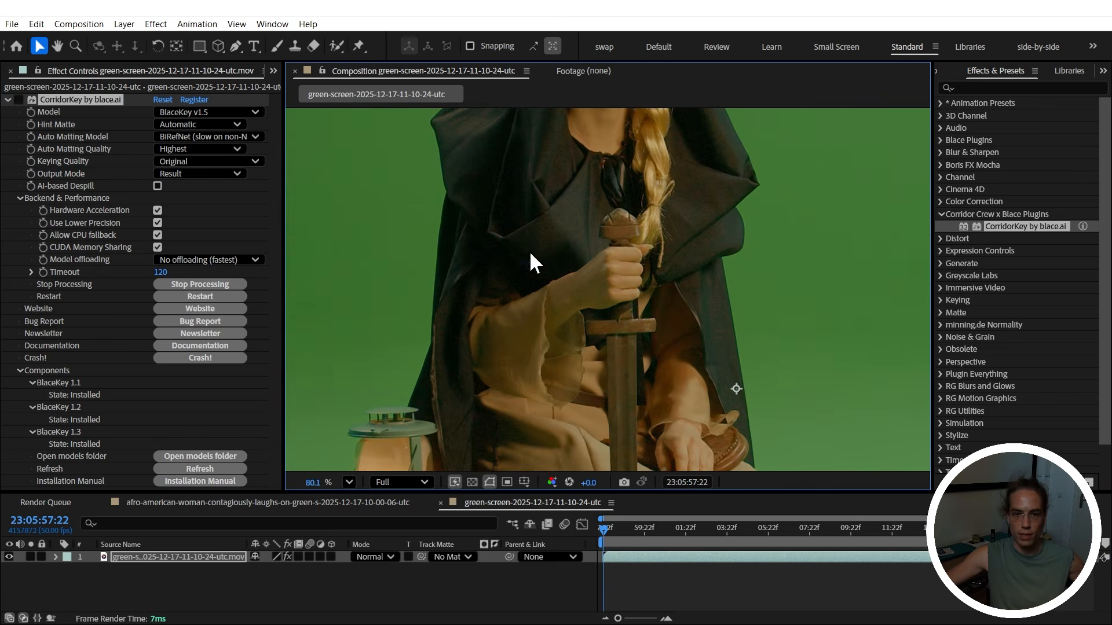
{"action": "scroll", "coordinate": [455, 283], "scroll_direction": "down", "scroll_amount": 5}
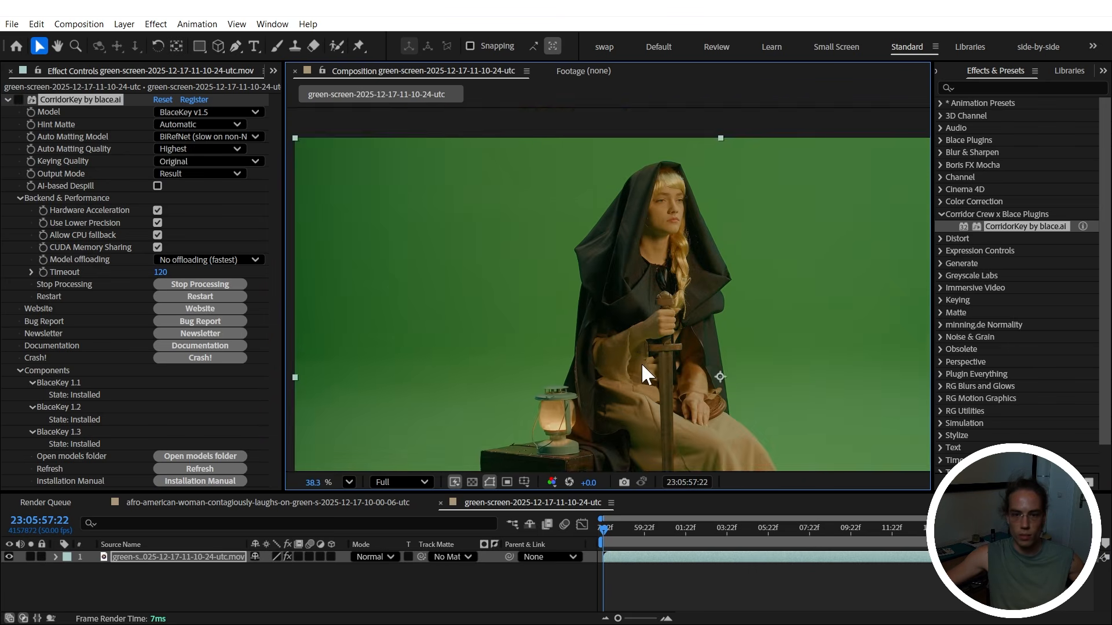
- Examine the green spill on the skirt, trunk and lantern in the unkeyed footage
{"action": "scroll", "coordinate": [592, 334], "scroll_direction": "up", "scroll_amount": 3}
{"action": "scroll", "coordinate": [598, 359], "scroll_direction": "up", "scroll_amount": 8}
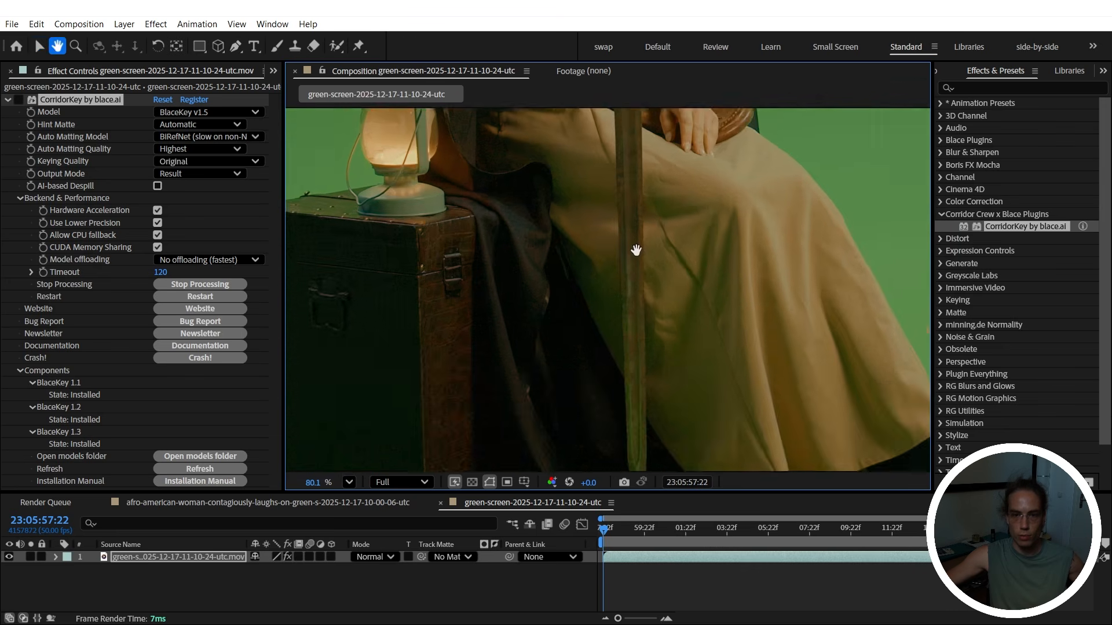
{"action": "scroll", "coordinate": [570, 285], "scroll_direction": "down", "scroll_amount": 4}
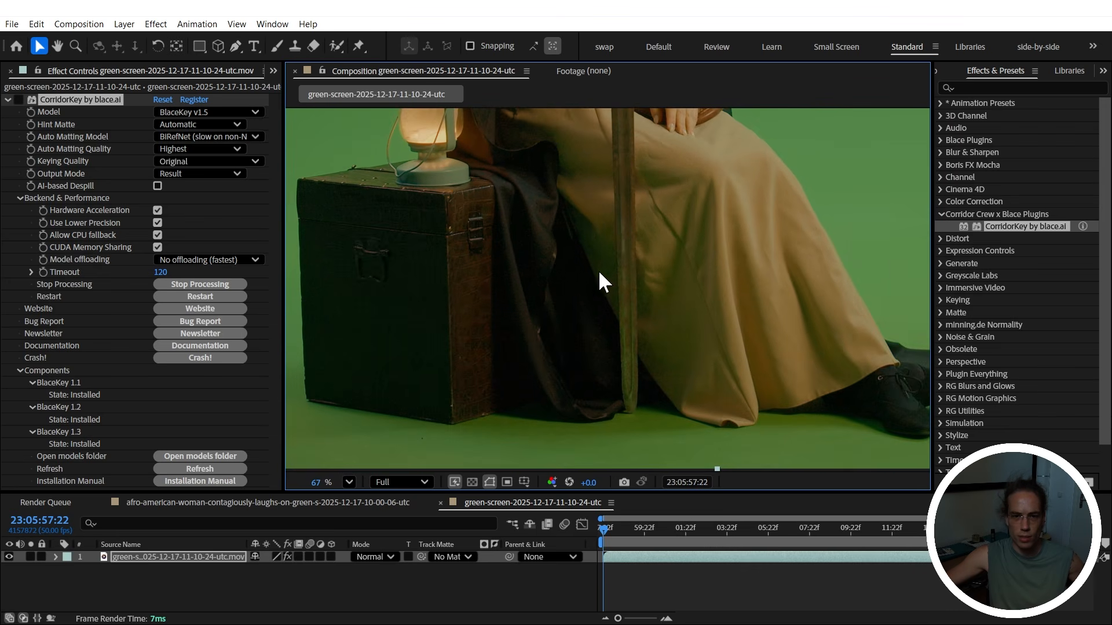
{"action": "left_click_drag", "start_coordinate": [535, 265], "coordinate": [592, 350]}
{"action": "scroll", "coordinate": [422, 346], "scroll_direction": "down", "scroll_amount": 1}
{"action": "left_click_drag", "start_coordinate": [523, 247], "coordinate": [484, 392]}
{"action": "scroll", "coordinate": [484, 392], "scroll_direction": "up", "scroll_amount": 5}
{"action": "left_click_drag", "start_coordinate": [383, 463], "coordinate": [581, 290]}
{"action": "scroll", "coordinate": [580, 287], "scroll_direction": "up", "scroll_amount": 3}
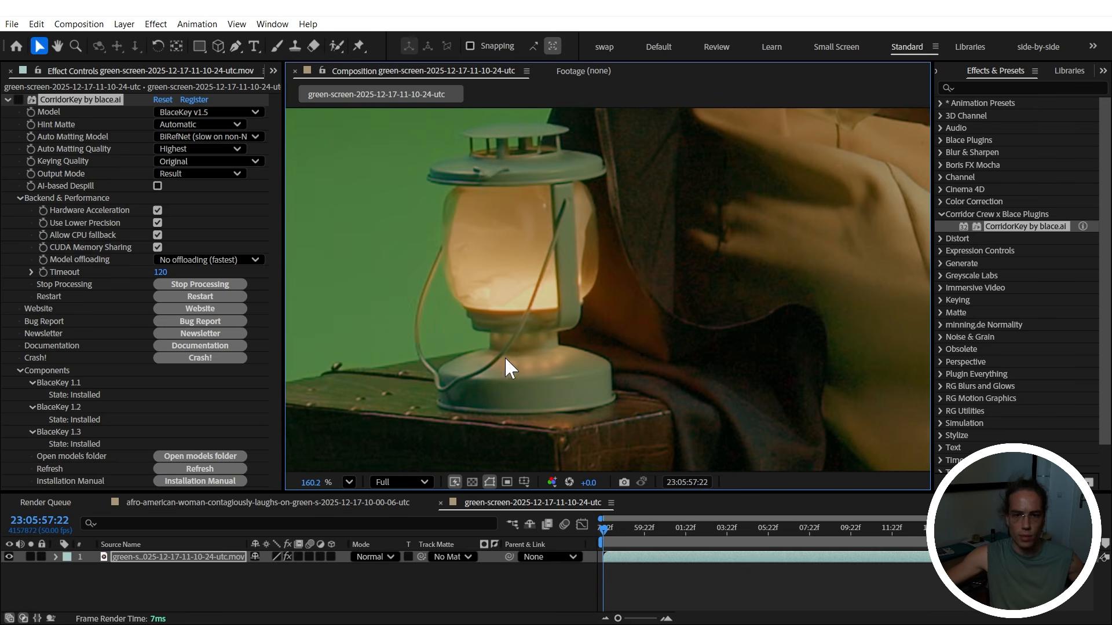
{"action": "scroll", "coordinate": [586, 214], "scroll_direction": "down", "scroll_amount": 10}
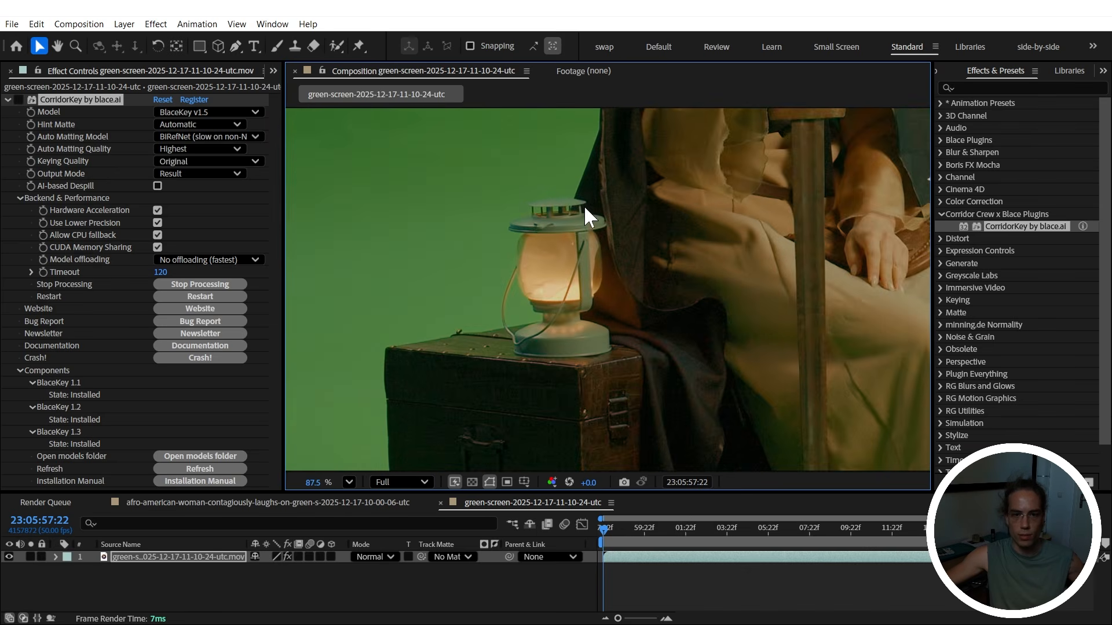
{"action": "left_click_drag", "start_coordinate": [567, 256], "coordinate": [544, 272]}
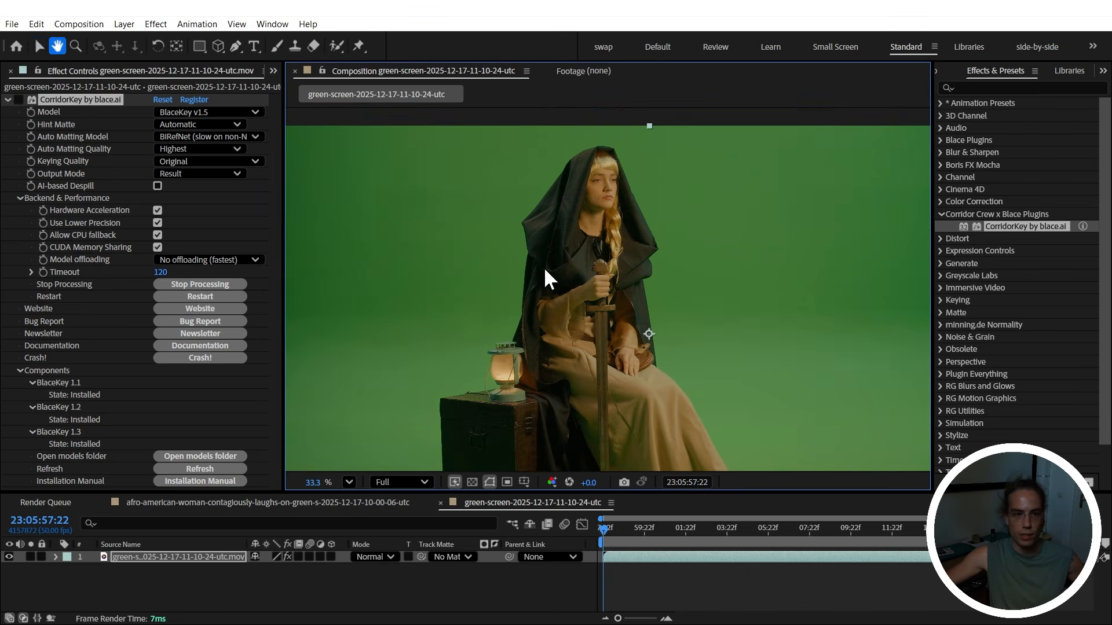
- Re-enable the CorridorKey effect on the seated woman's footage and turn on AI-based despill
{"action": "left_click", "coordinate": [18, 99]}
{"action": "left_click_drag", "start_coordinate": [631, 376], "coordinate": [630, 245]}
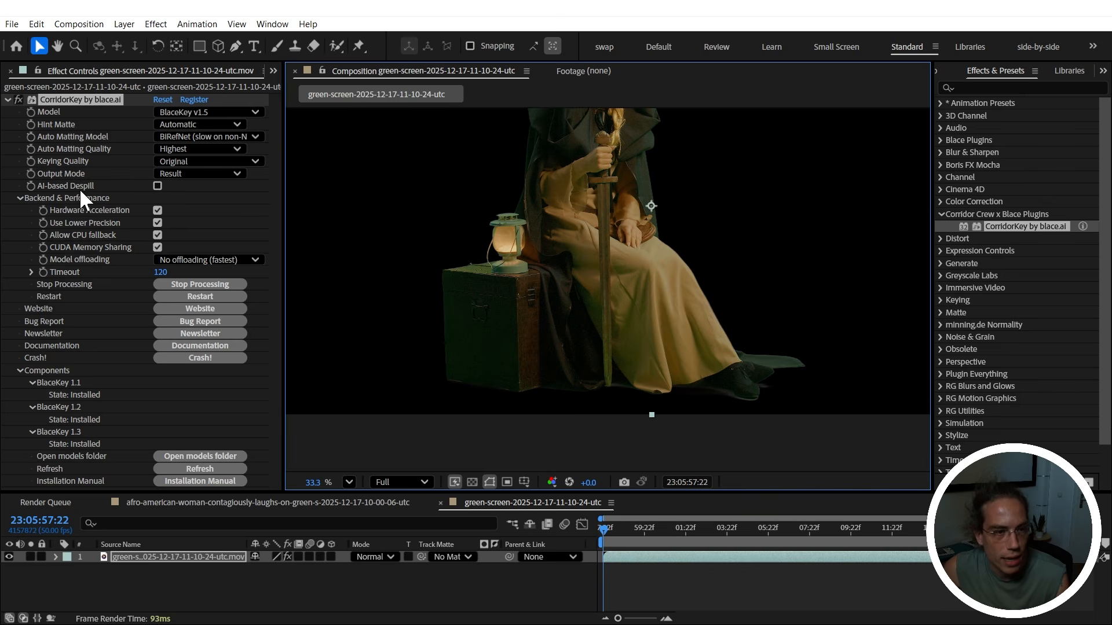
{"action": "left_click", "coordinate": [154, 184]}
{"action": "left_click", "coordinate": [155, 183]}
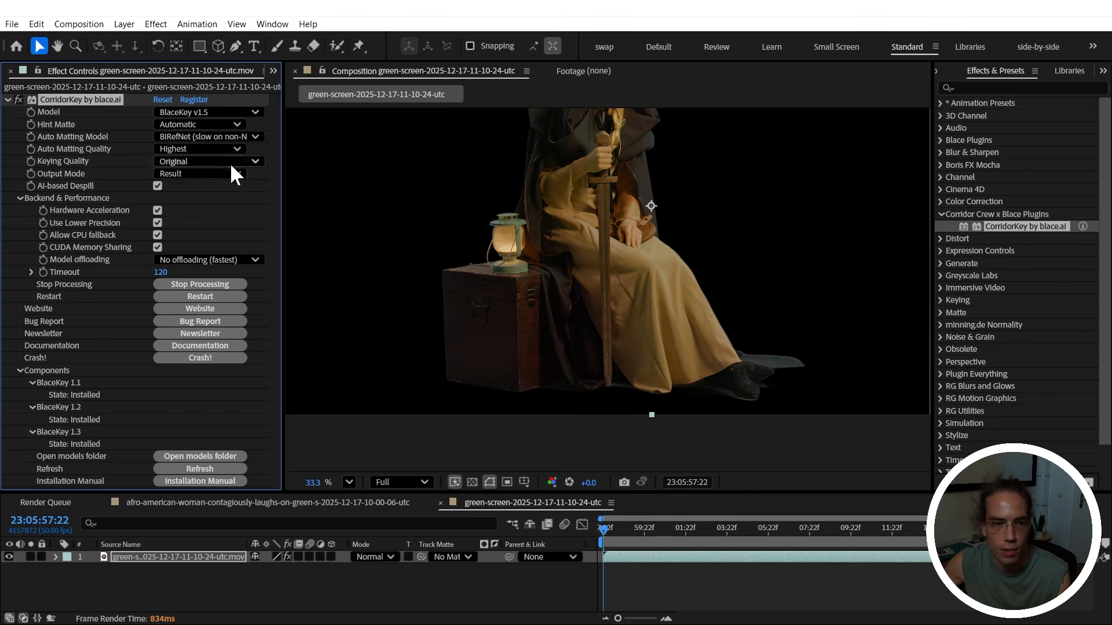
- Compare the keyed trunk, lantern, clothing and upper body with AI-based despill on and off
{"action": "scroll", "coordinate": [522, 304], "scroll_direction": "up", "scroll_amount": 4}
{"action": "left_click", "coordinate": [155, 186]}
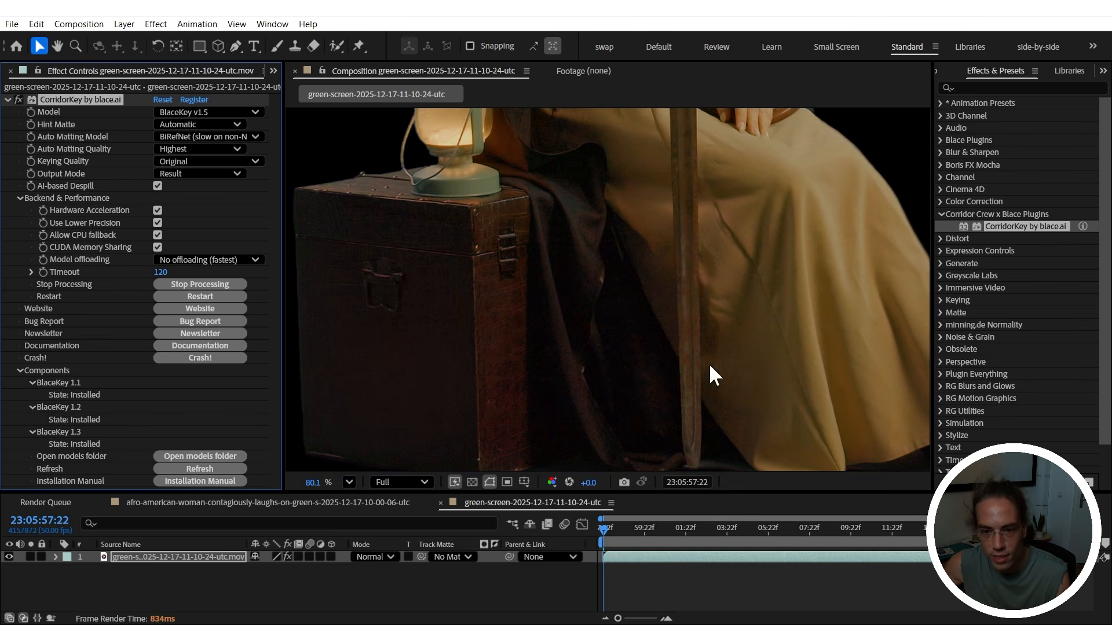
{"action": "scroll", "coordinate": [622, 298], "scroll_direction": "down", "scroll_amount": 4}
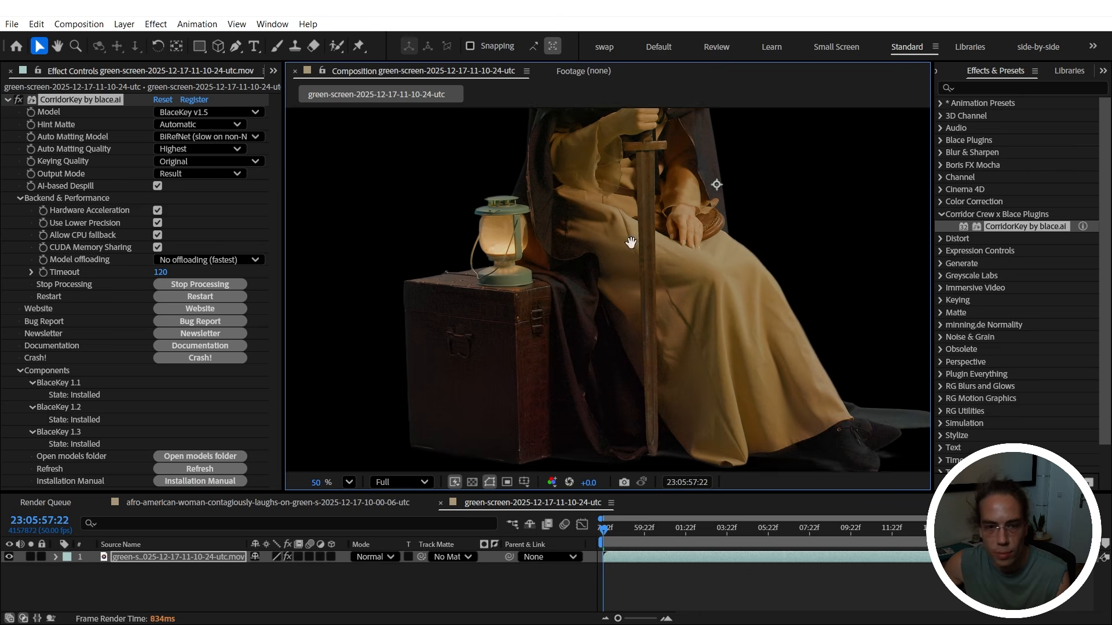
{"action": "left_click_drag", "start_coordinate": [630, 242], "coordinate": [631, 289]}
{"action": "left_click", "coordinate": [157, 187]}
{"action": "left_click", "coordinate": [157, 186]}
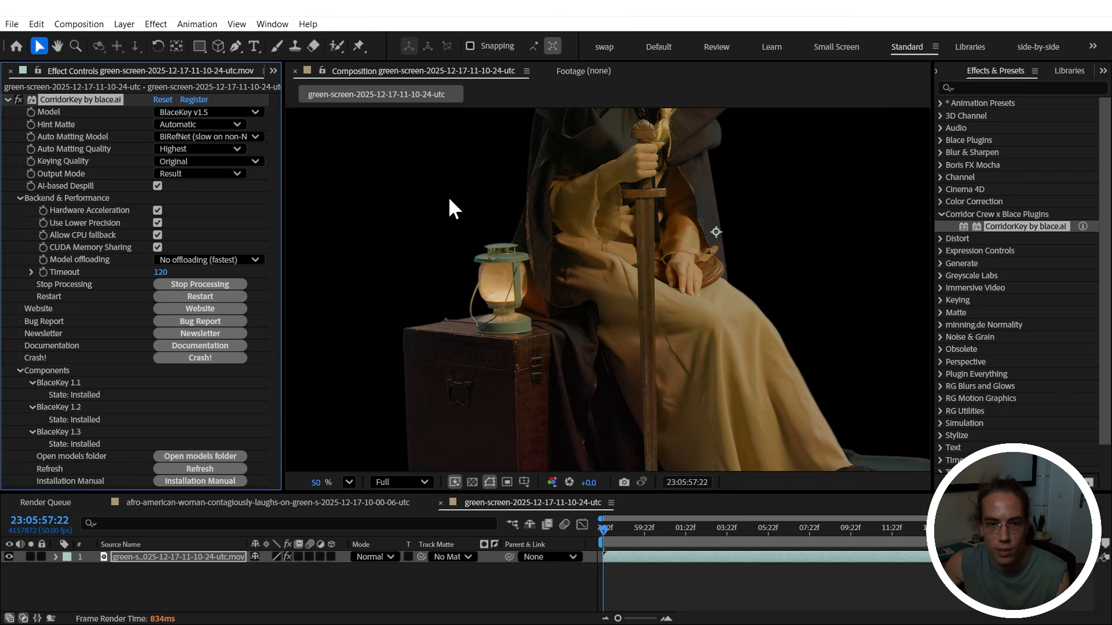
{"action": "left_click_drag", "start_coordinate": [625, 230], "coordinate": [610, 321]}
{"action": "left_click_drag", "start_coordinate": [606, 171], "coordinate": [596, 339]}
{"action": "left_click", "coordinate": [158, 186]}
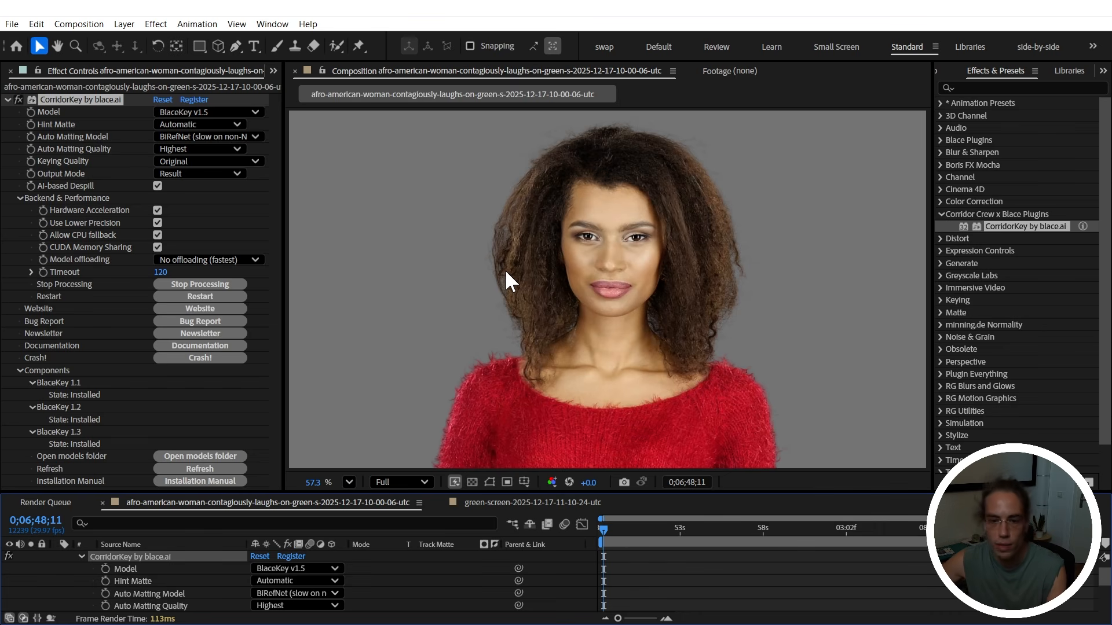
- Set CorridorKey's output mode to Hint Matte on the laughing woman's clip and view it at 100%
{"action": "left_click", "coordinate": [81, 557]}
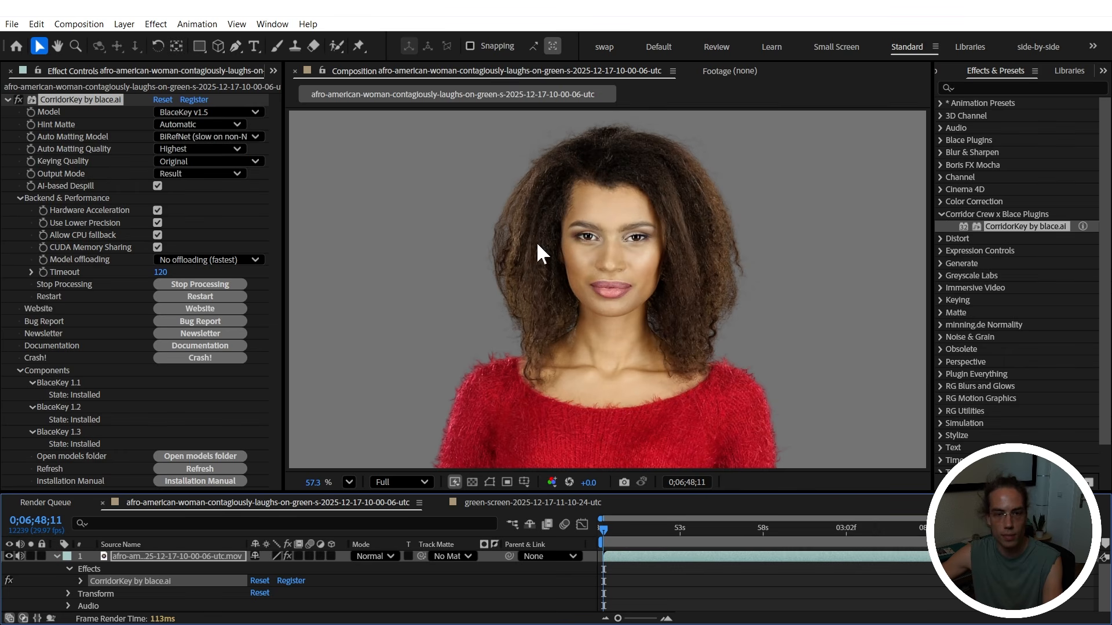
{"action": "left_click", "coordinate": [202, 173]}
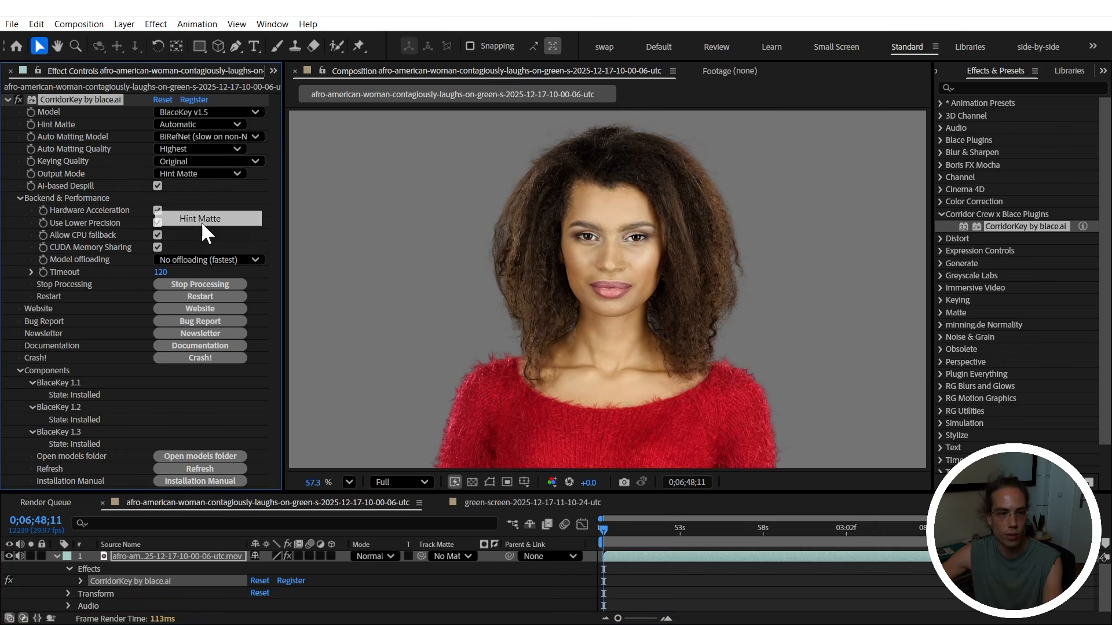
{"action": "left_click", "coordinate": [200, 220]}
{"action": "key", "text": "/"}
- Compare the hint matte's hair edges at Accurate, Fast and Highest auto matting quality, ending on Highest
{"action": "left_click", "coordinate": [203, 149]}
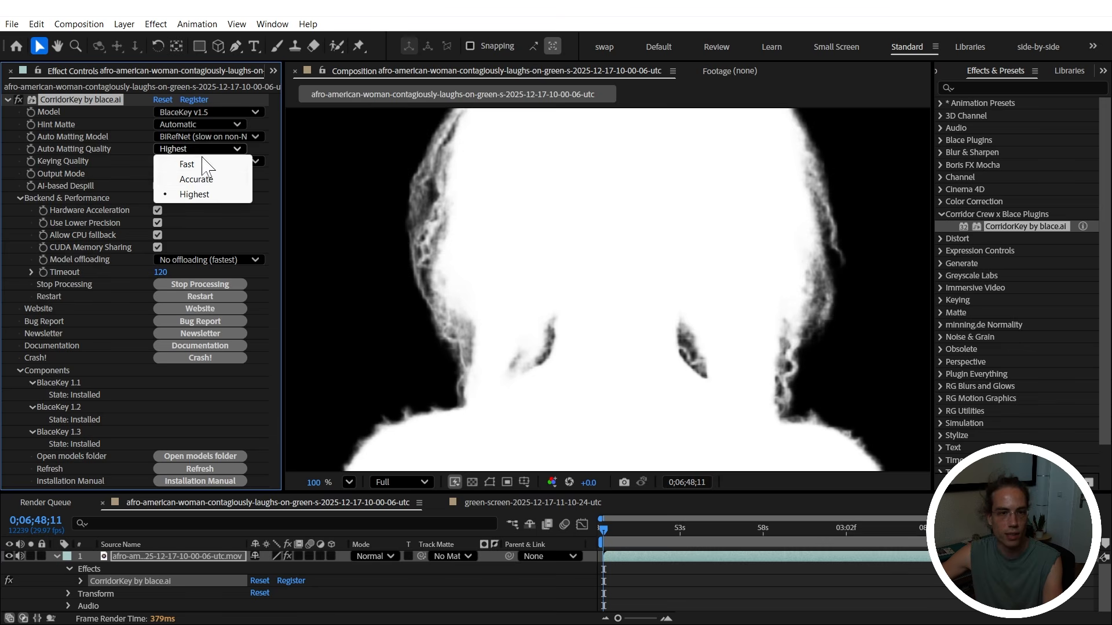
{"action": "left_click", "coordinate": [197, 179]}
{"action": "left_click", "coordinate": [193, 152]}
{"action": "left_click", "coordinate": [192, 165]}
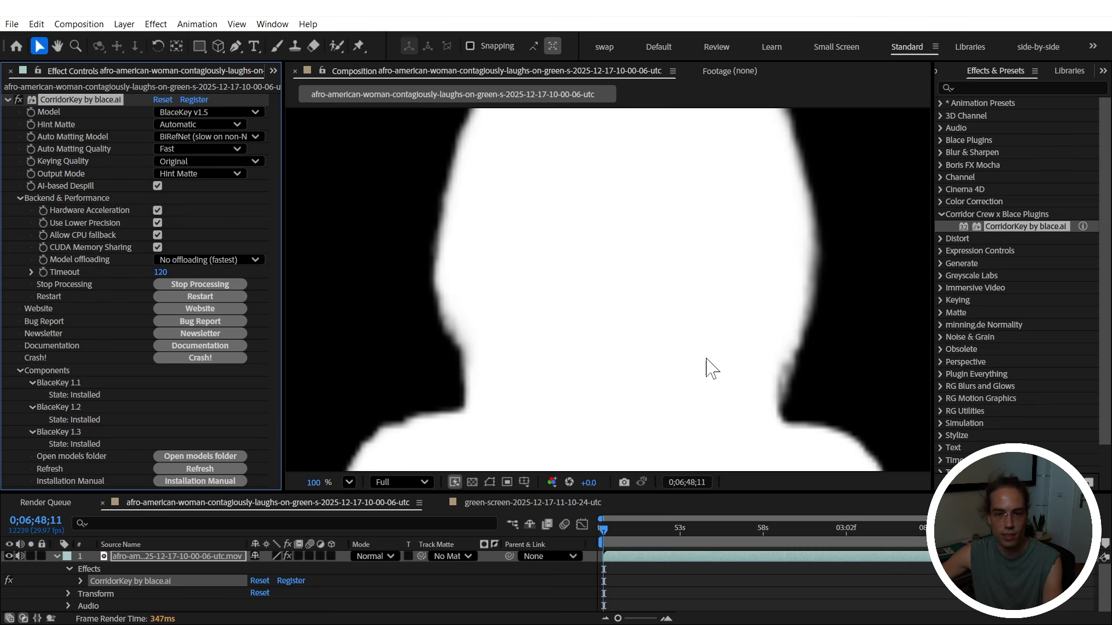
{"action": "left_click", "coordinate": [210, 151]}
{"action": "left_click", "coordinate": [209, 190]}
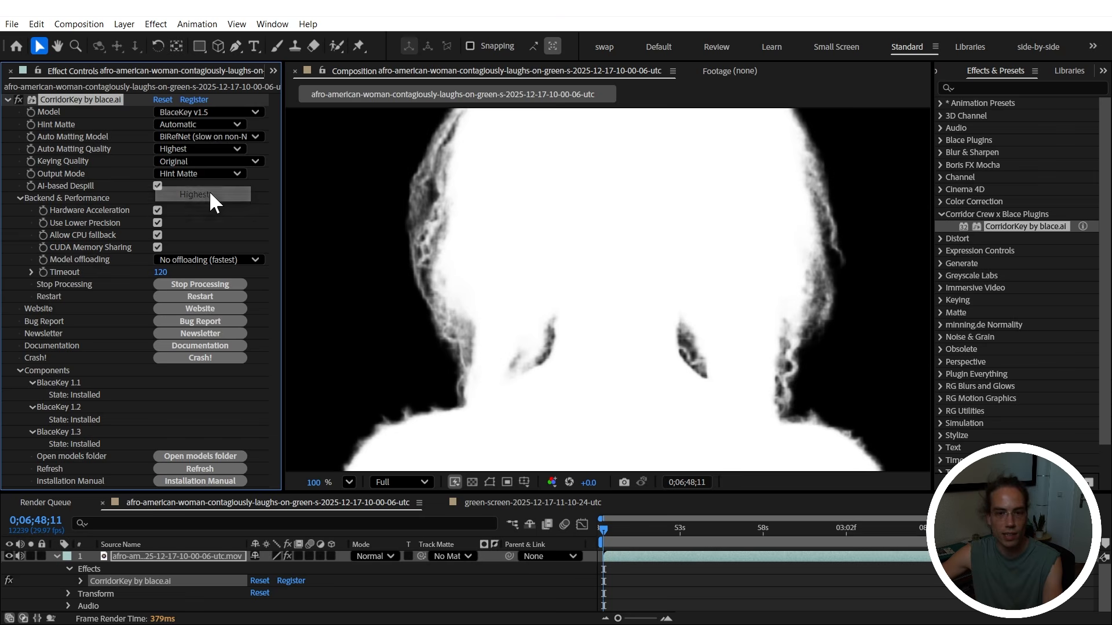
{"action": "scroll", "coordinate": [628, 347], "scroll_direction": "down", "scroll_amount": 3}
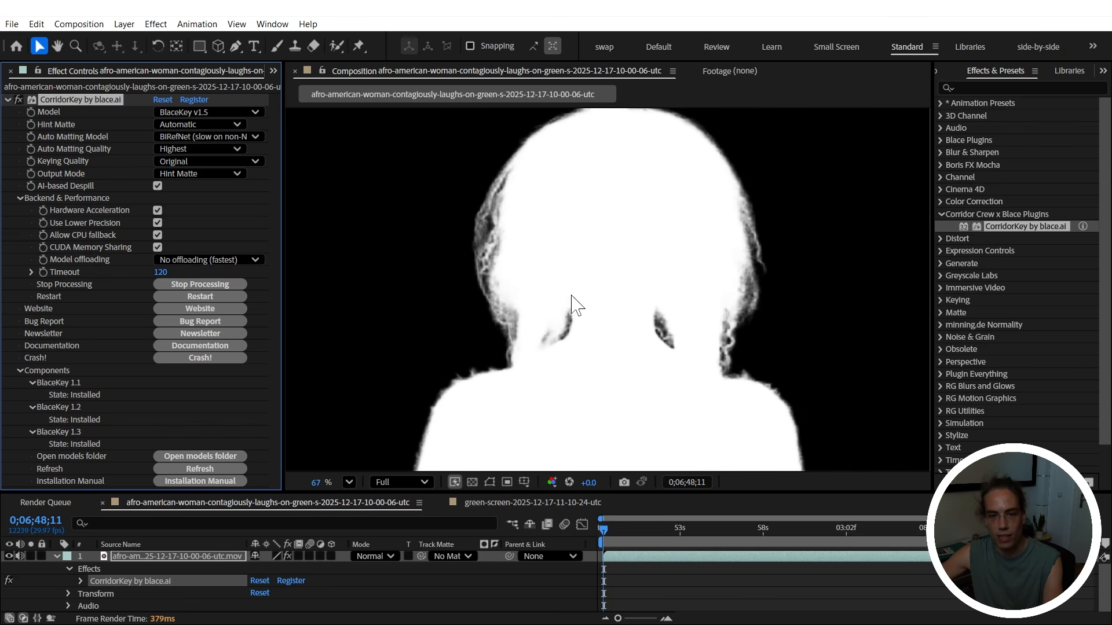
{"action": "scroll", "coordinate": [574, 320], "scroll_direction": "up", "scroll_amount": 3}
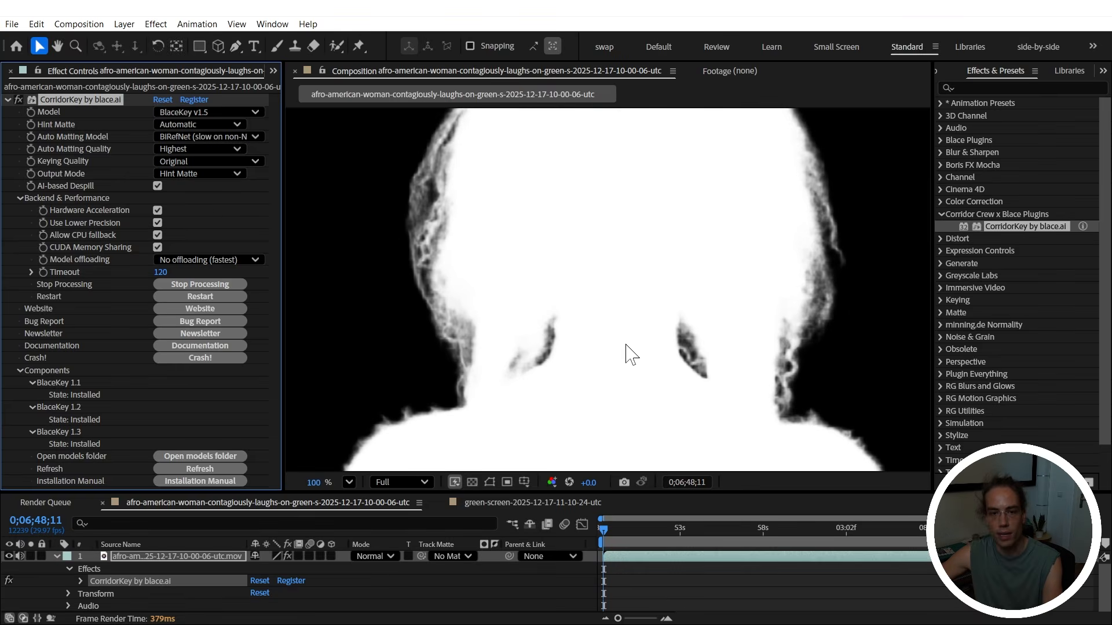
{"action": "scroll", "coordinate": [689, 350], "scroll_direction": "down", "scroll_amount": 2}
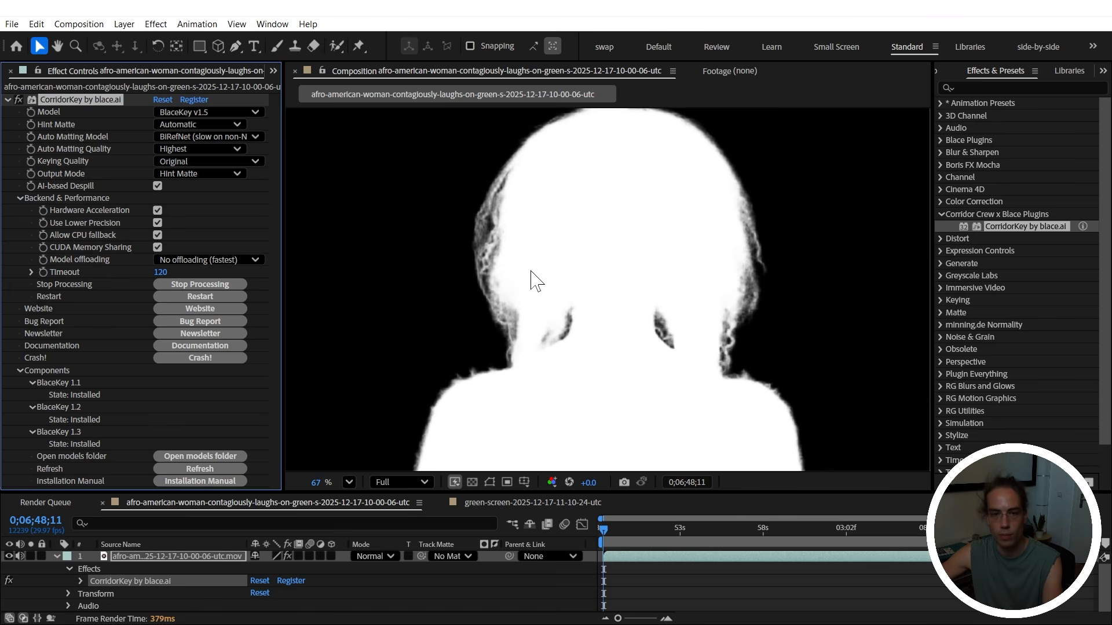
{"action": "scroll", "coordinate": [548, 279], "scroll_direction": "down", "scroll_amount": 1}
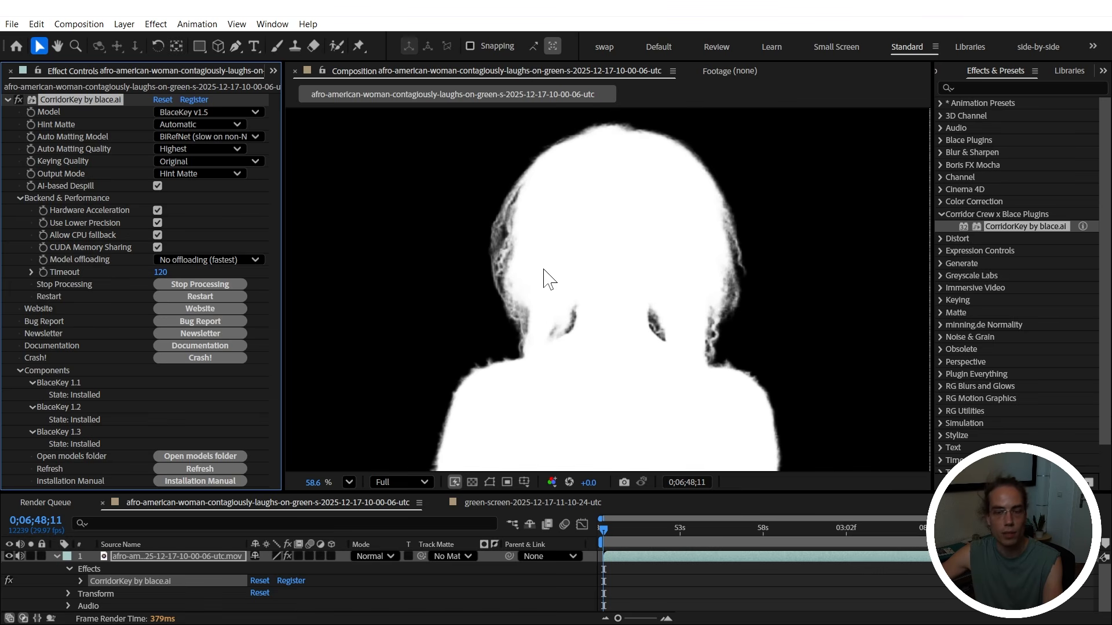
- Collapse the CorridorKey and layer properties and duplicate the woman's footage layer
{"action": "left_click", "coordinate": [9, 100]}
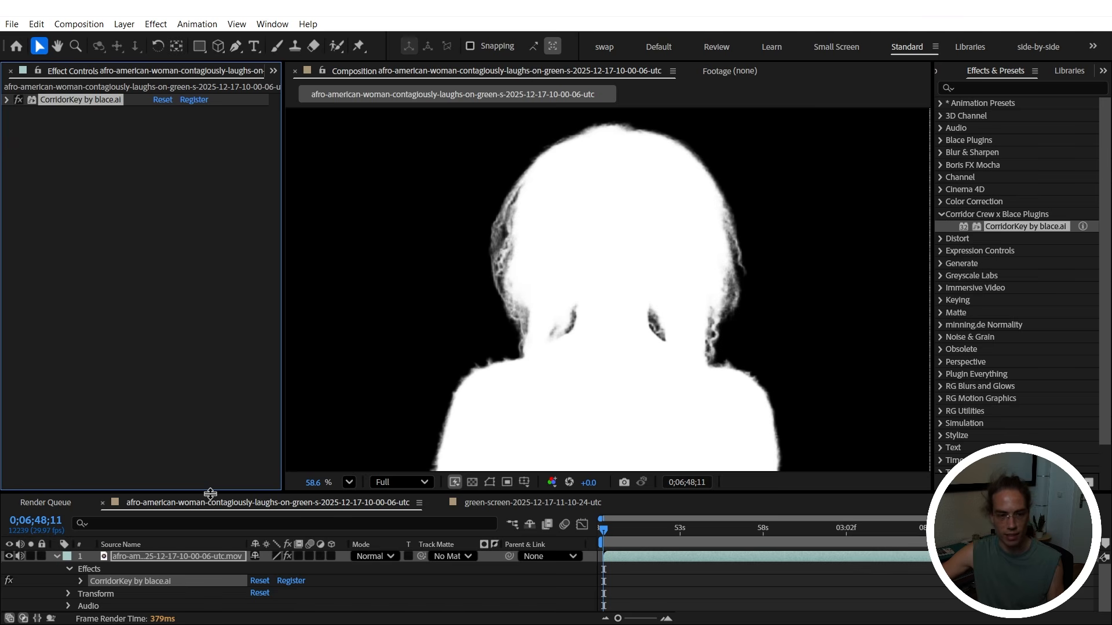
{"action": "left_click", "coordinate": [57, 557]}
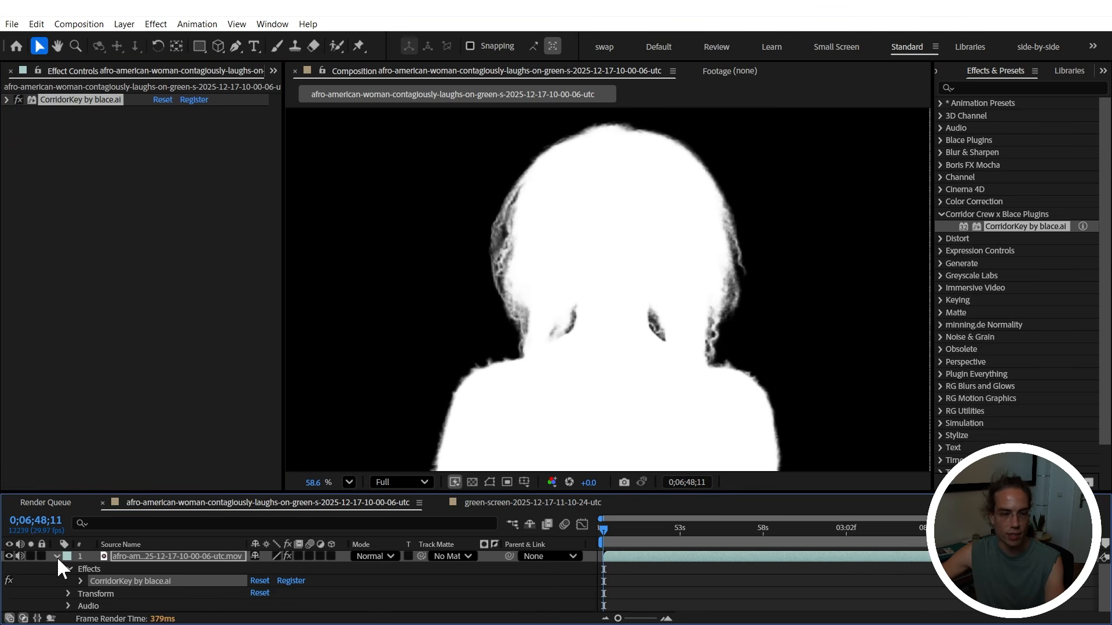
{"action": "left_click", "coordinate": [144, 557]}
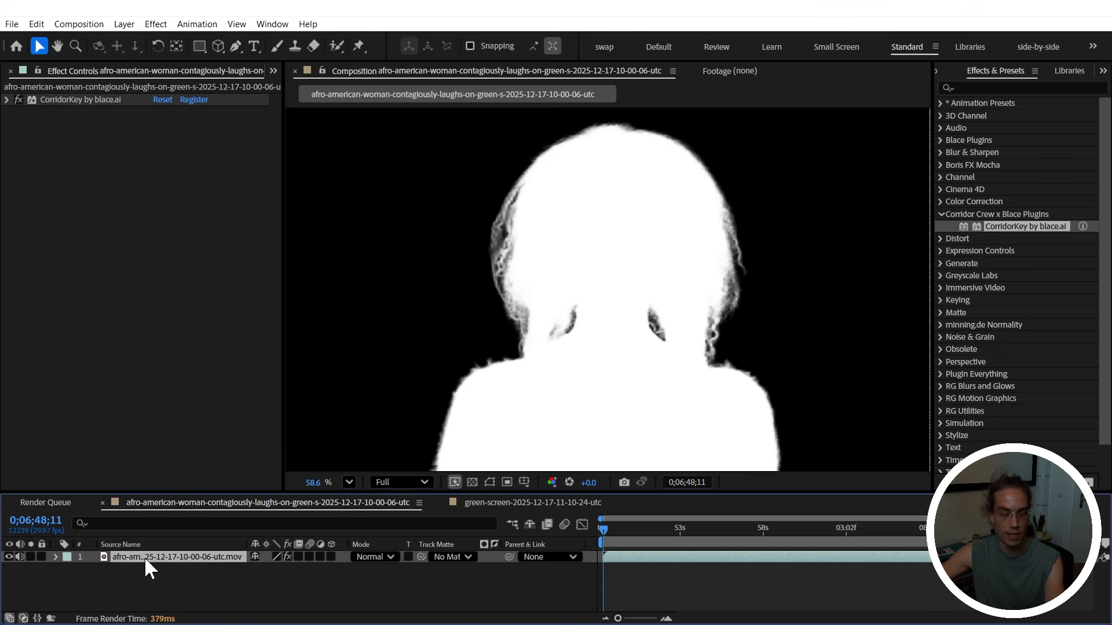
{"action": "key", "text": "ctrl+d"}
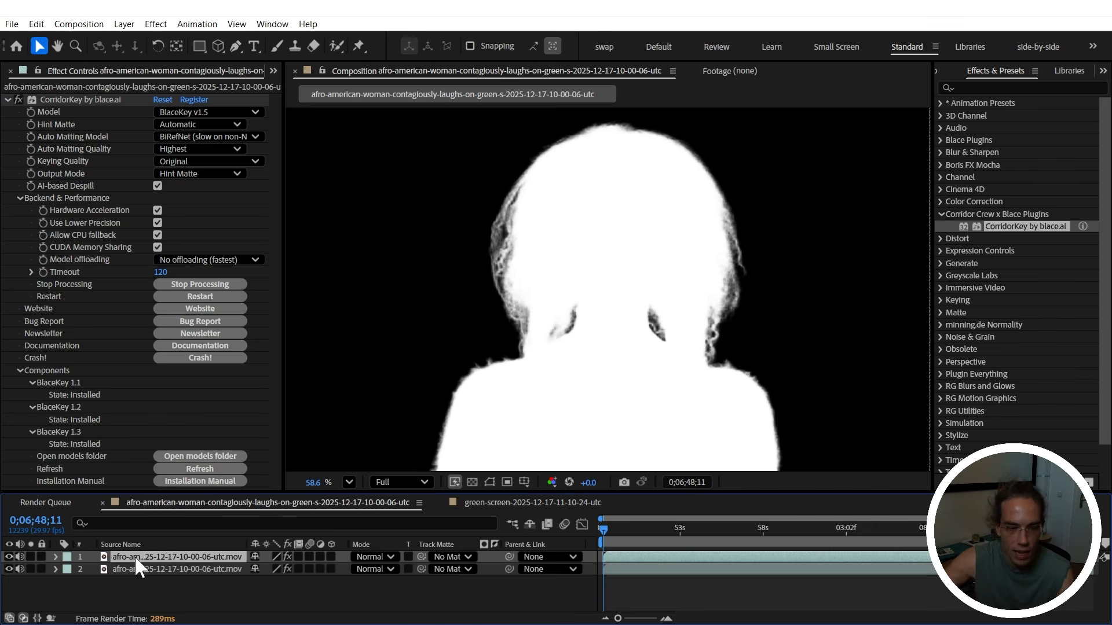
- Remove CorridorKey from the upper copy of the footage and solo that layer
{"action": "left_click", "coordinate": [88, 102]}
{"action": "key", "text": "Delete"}
{"action": "left_click", "coordinate": [31, 557]}
- Apply Keylight (1.2) to the soloed layer and sample the green backdrop as its Screen Colour
{"action": "left_click", "coordinate": [968, 88]}
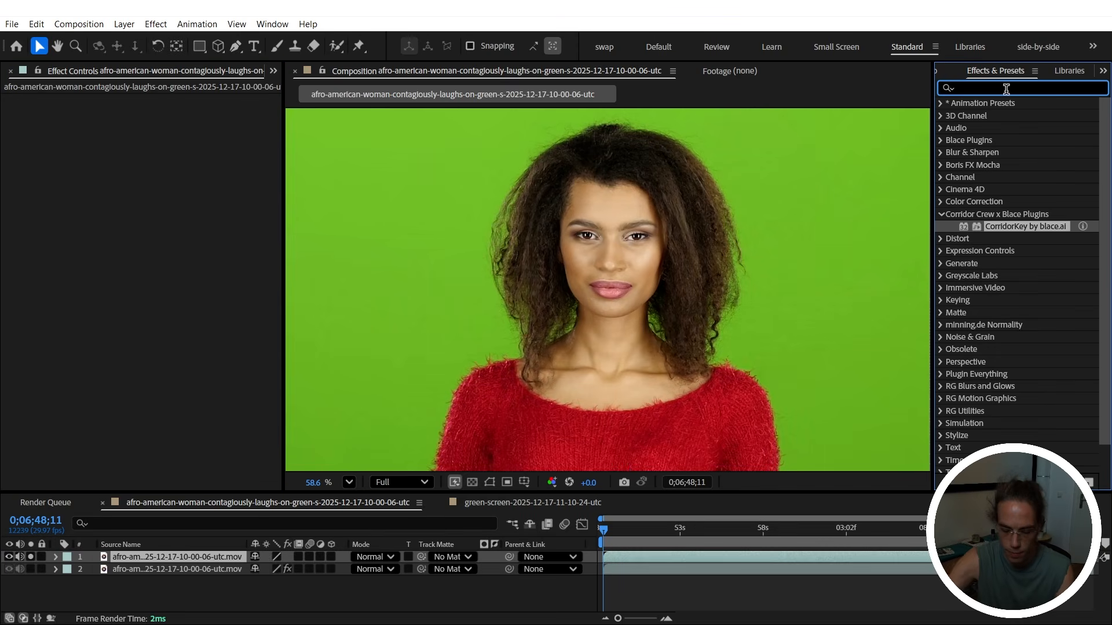
{"action": "type", "text": "keyli"}
{"action": "left_click_drag", "start_coordinate": [997, 152], "coordinate": [718, 219]}
{"action": "left_click", "coordinate": [180, 191]}
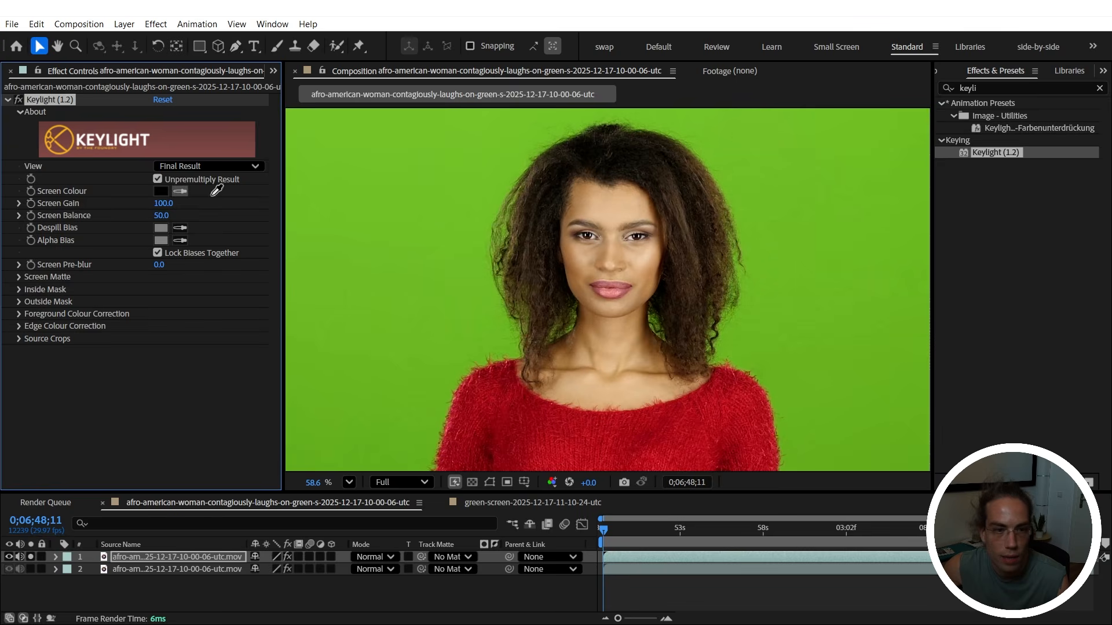
{"action": "left_click", "coordinate": [443, 223]}
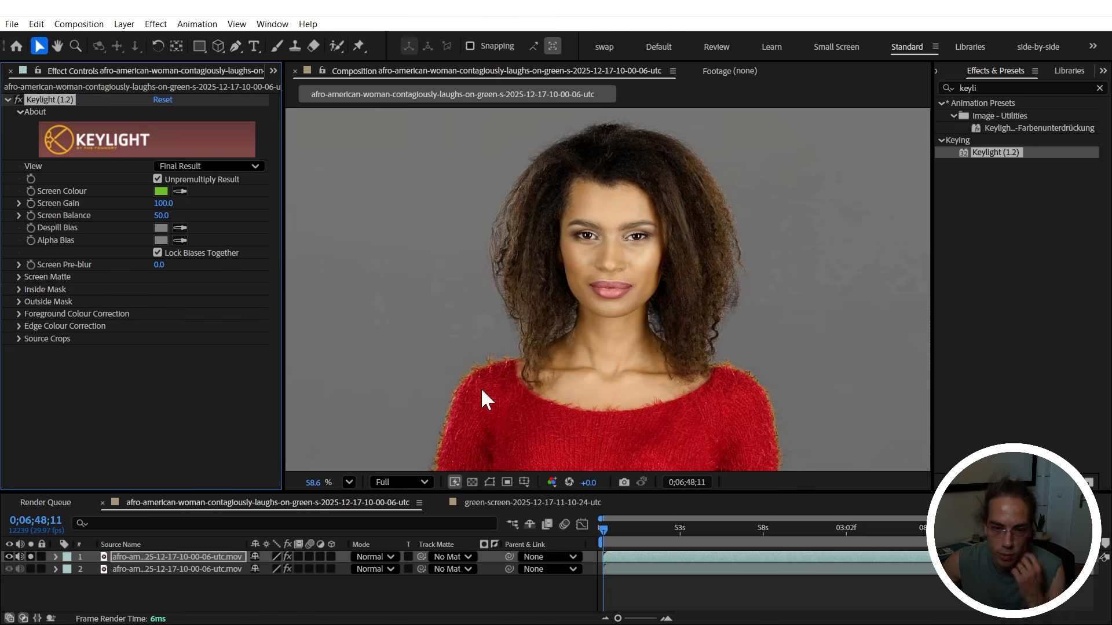
- Examine the Keylight edges on the sweater's shoulder up close in RGB and RGB Straight views
{"action": "scroll", "coordinate": [522, 401], "scroll_direction": "up", "scroll_amount": 4}
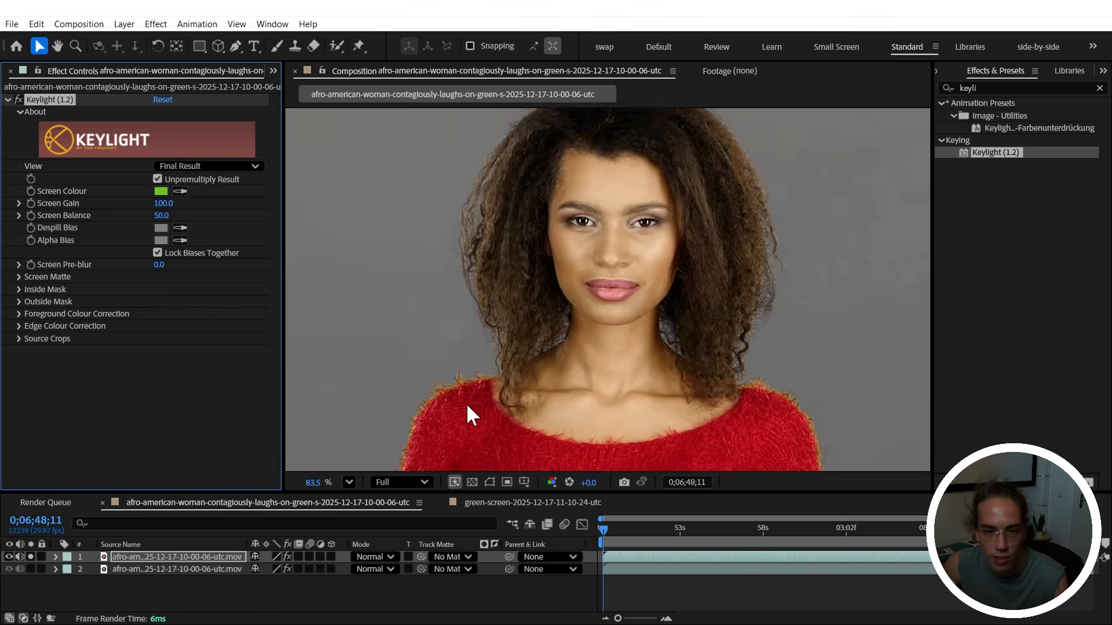
{"action": "scroll", "coordinate": [592, 317], "scroll_direction": "up", "scroll_amount": 4}
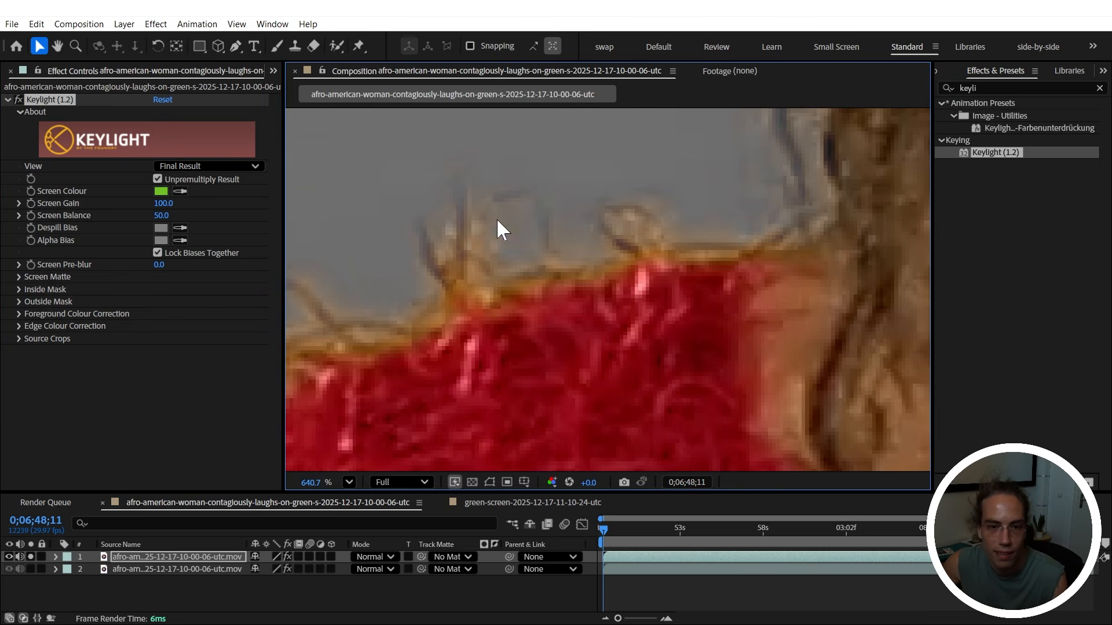
{"action": "scroll", "coordinate": [487, 255], "scroll_direction": "down", "scroll_amount": 2}
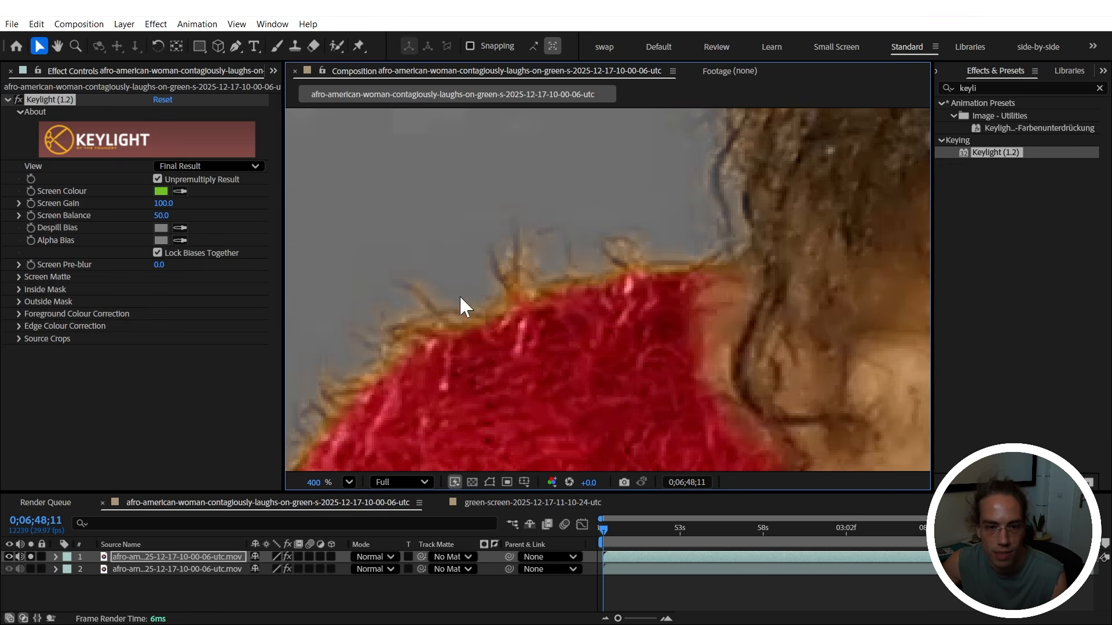
{"action": "scroll", "coordinate": [508, 378], "scroll_direction": "down", "scroll_amount": 1}
{"action": "left_click", "coordinate": [551, 479]}
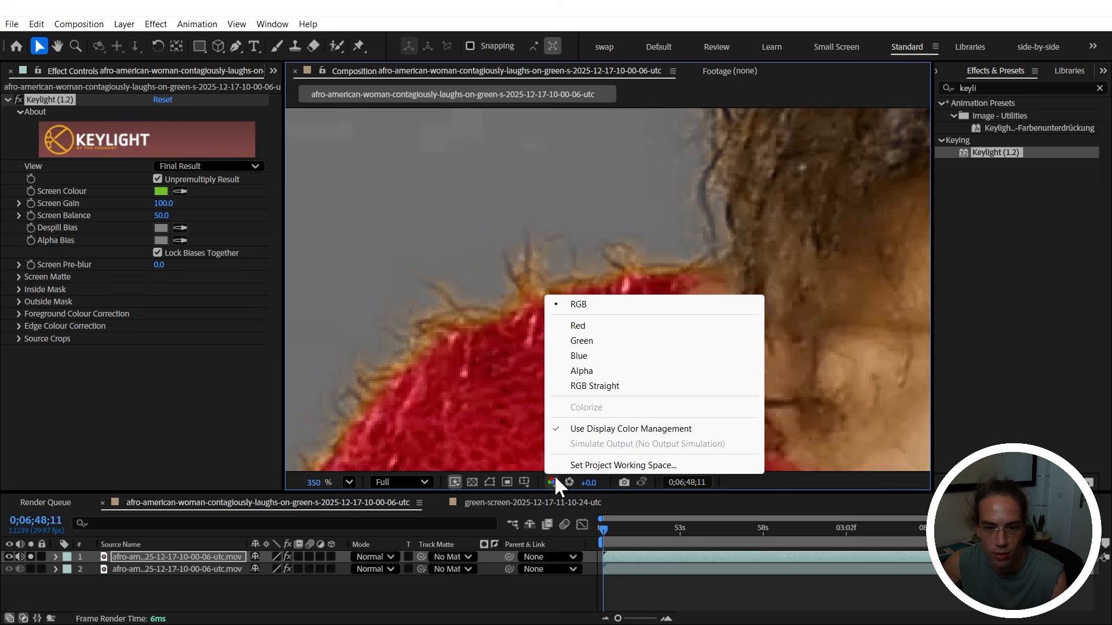
{"action": "left_click", "coordinate": [591, 384]}
{"action": "scroll", "coordinate": [468, 232], "scroll_direction": "up", "scroll_amount": 2}
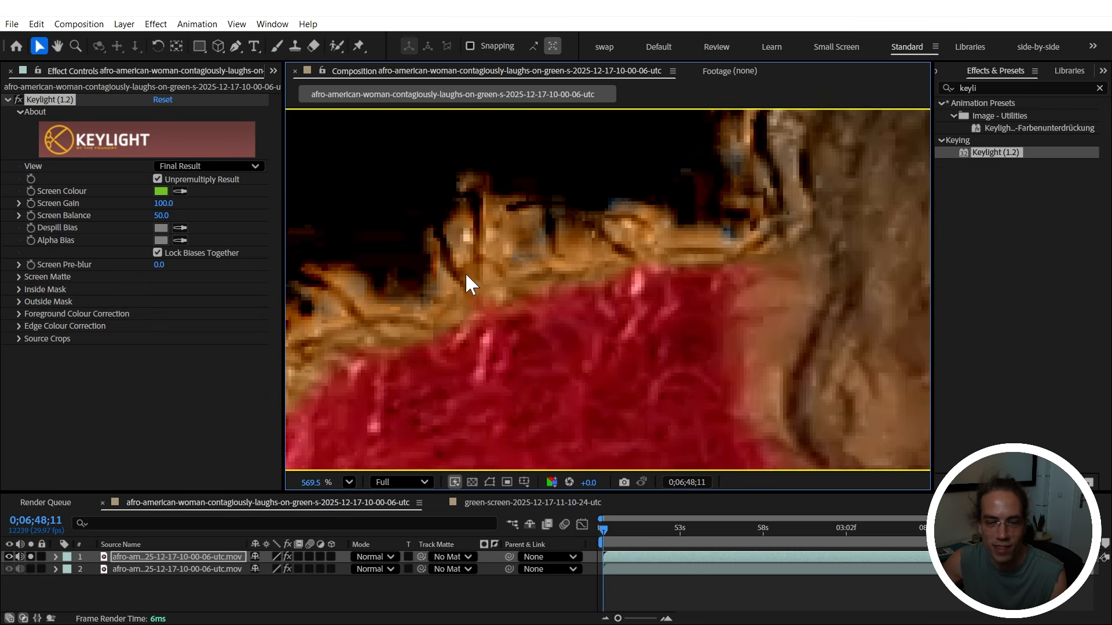
{"action": "left_click", "coordinate": [552, 481]}
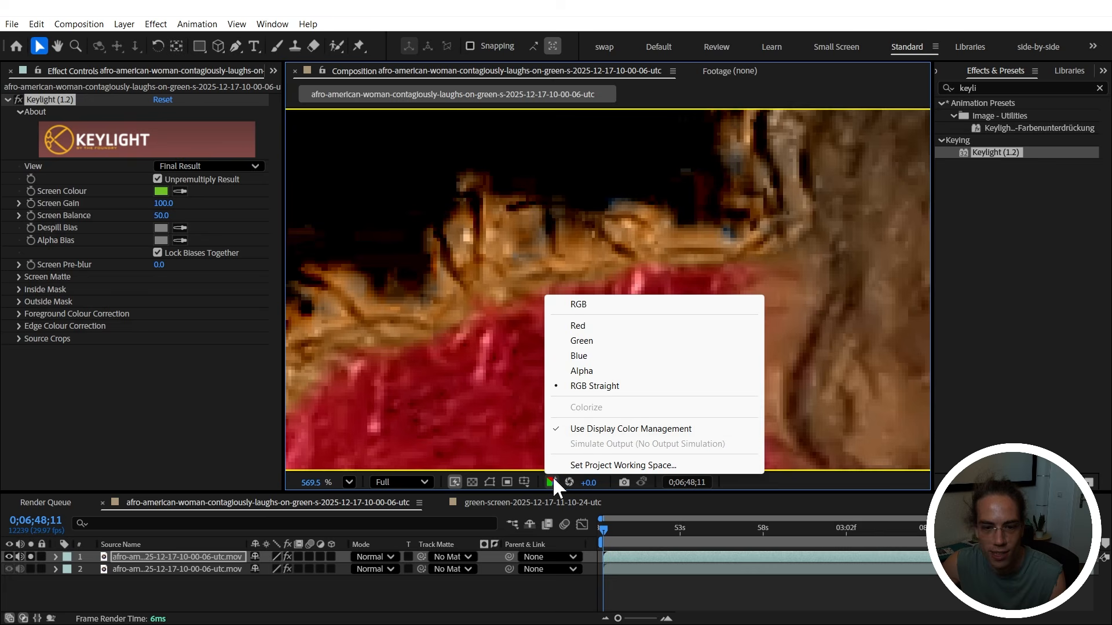
{"action": "left_click", "coordinate": [576, 306]}
- Show the whole figure at 50% and set Keylight's View to Screen Matte
{"action": "scroll", "coordinate": [574, 305], "scroll_direction": "down", "scroll_amount": 5}
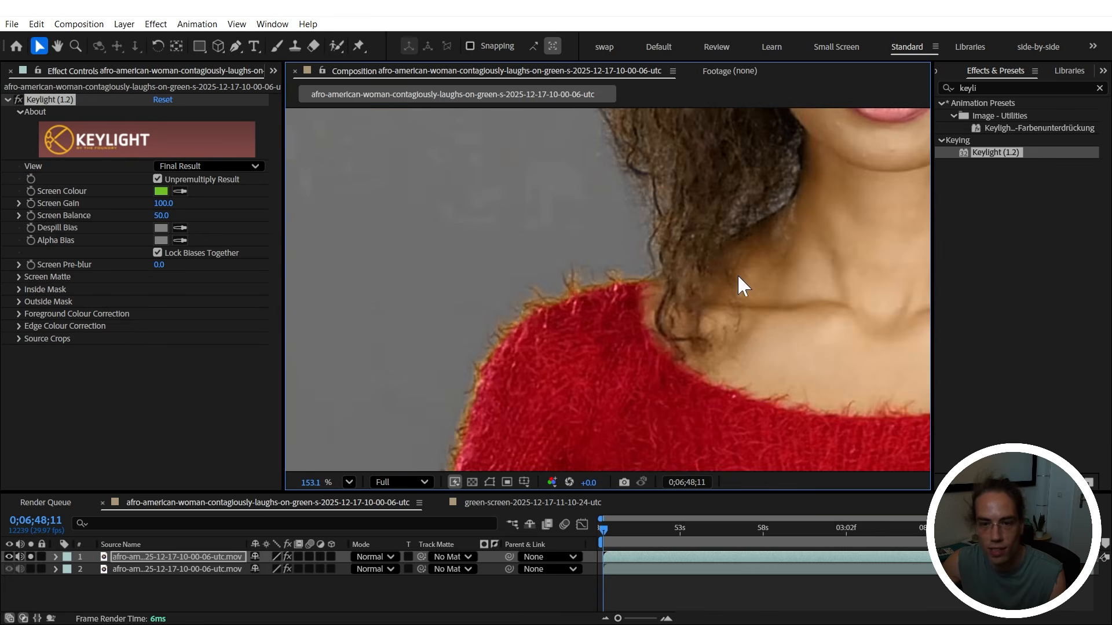
{"action": "left_click_drag", "start_coordinate": [738, 275], "coordinate": [595, 356]}
{"action": "key", "text": "v"}
{"action": "scroll", "coordinate": [594, 354], "scroll_direction": "down", "scroll_amount": 4}
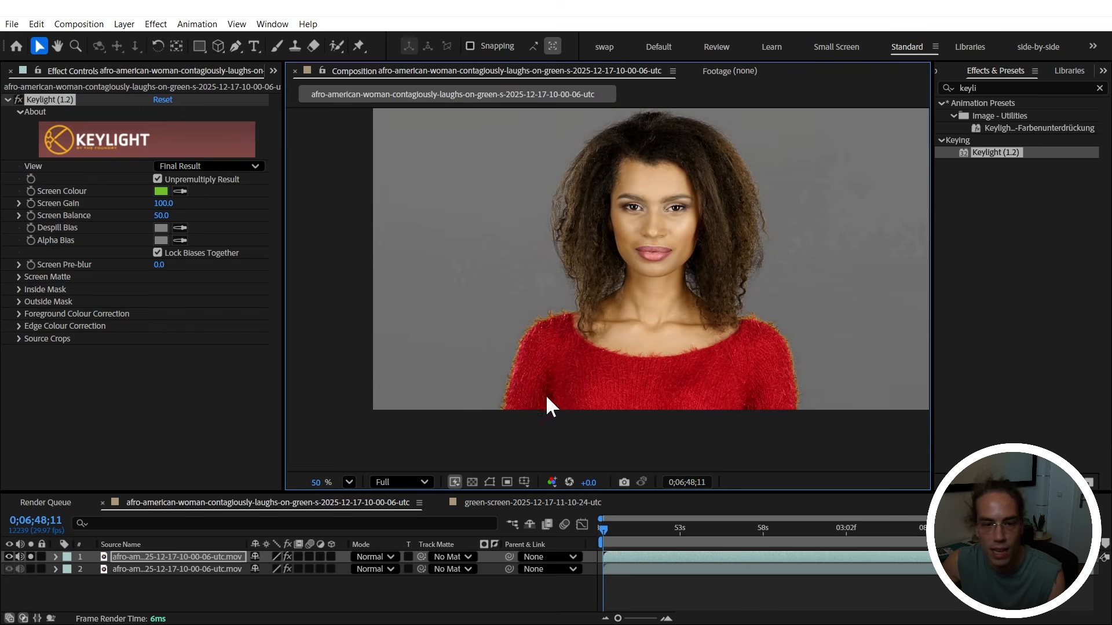
{"action": "left_click", "coordinate": [203, 165]}
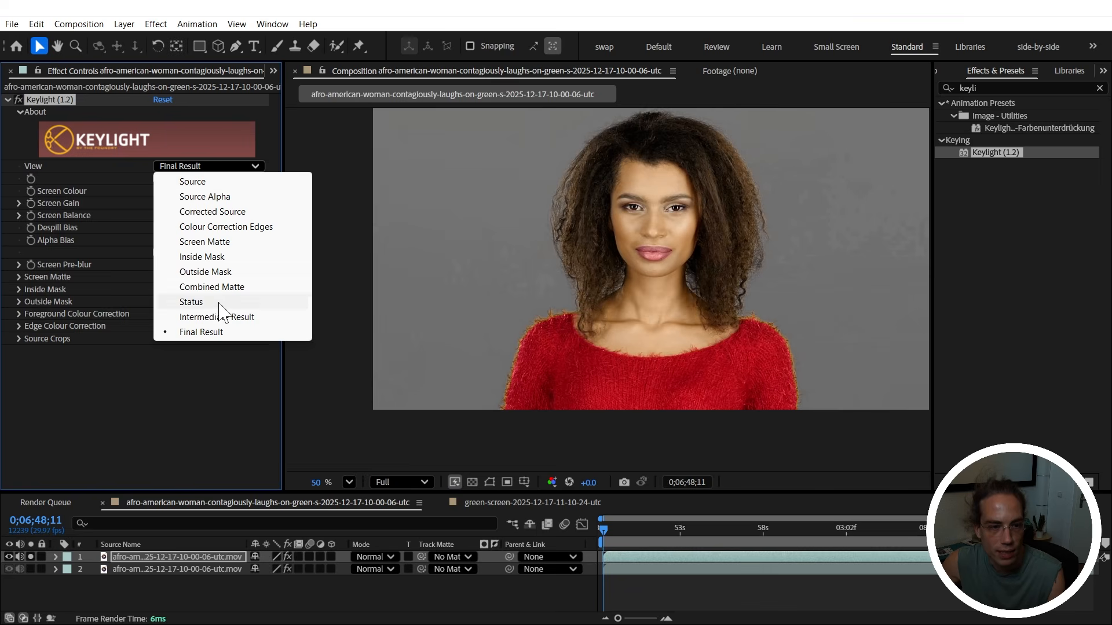
{"action": "left_click", "coordinate": [218, 240]}
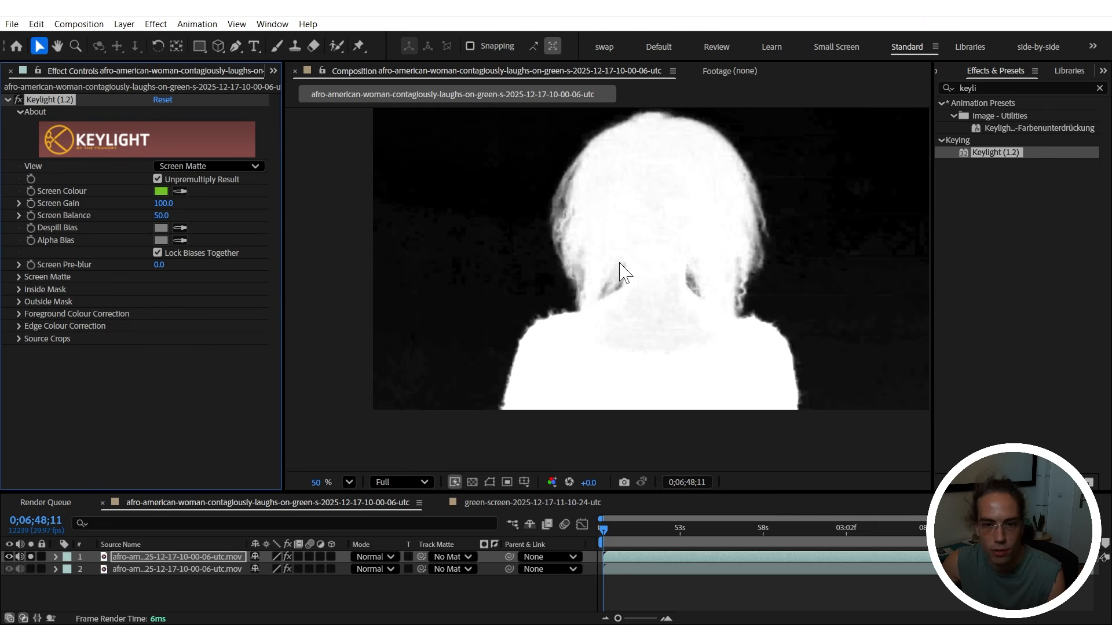
- Set Keylight's Clip Black to 9 and Clip White to 83, and scrub through the clip to check the matte
{"action": "left_click", "coordinate": [18, 277]}
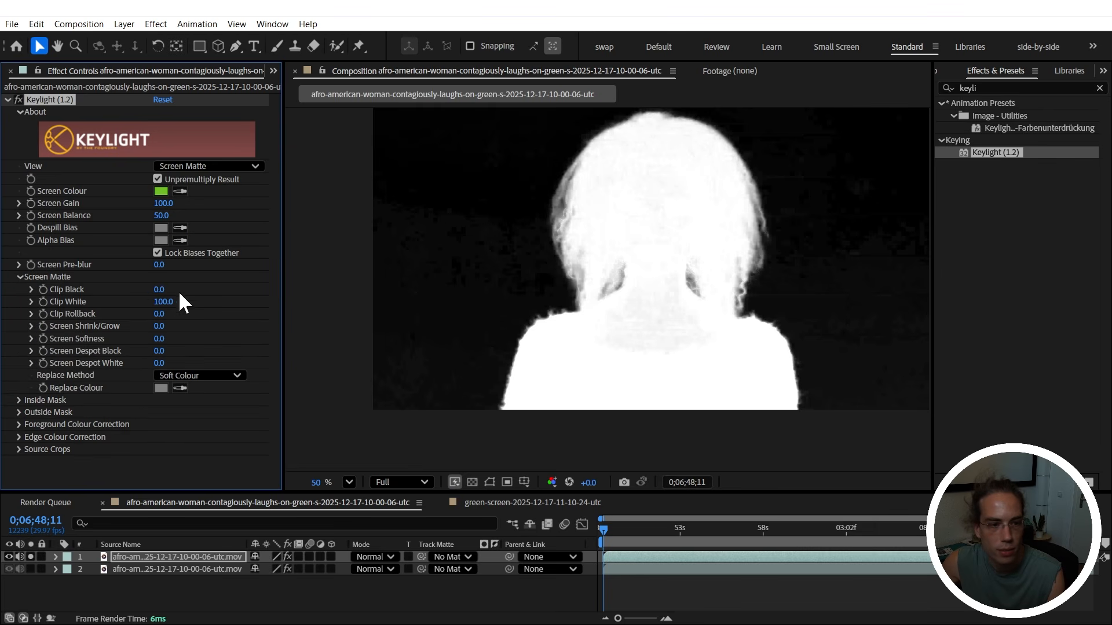
{"action": "left_click_drag", "start_coordinate": [162, 290], "coordinate": [149, 302]}
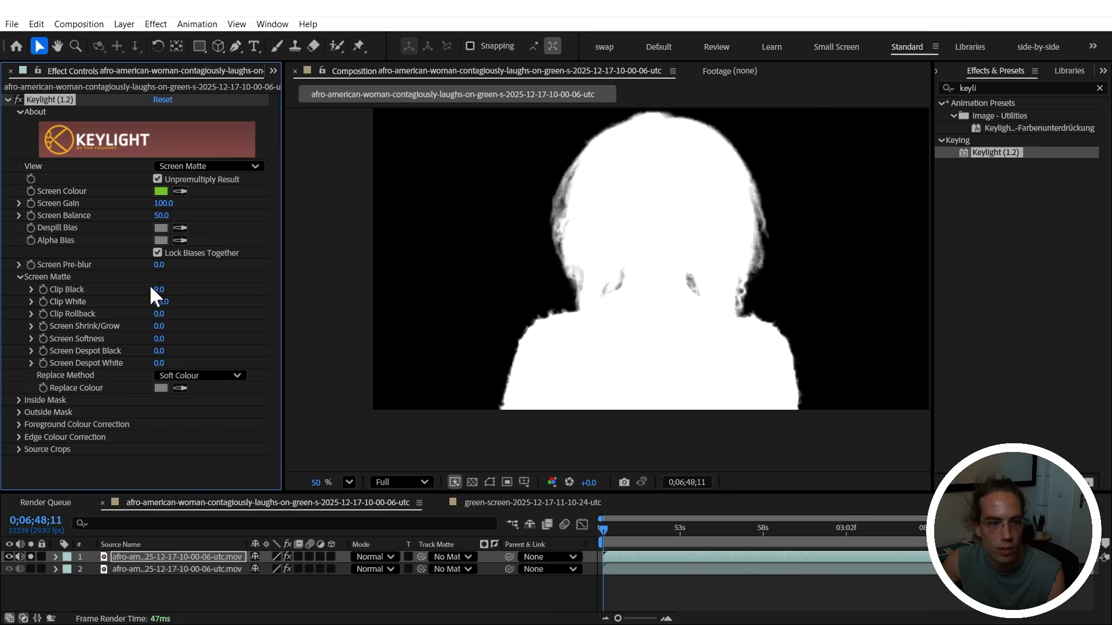
{"action": "left_click_drag", "start_coordinate": [164, 208], "coordinate": [164, 209]}
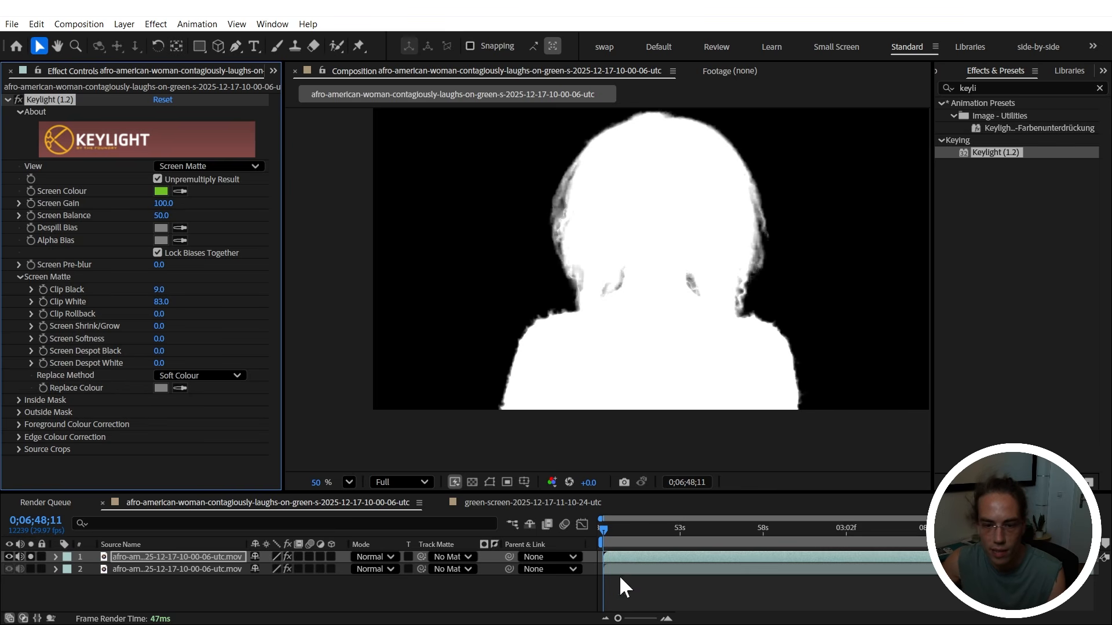
{"action": "left_click", "coordinate": [611, 527]}
{"action": "left_click_drag", "start_coordinate": [625, 529], "coordinate": [1078, 528]}
{"action": "left_click", "coordinate": [603, 528]}
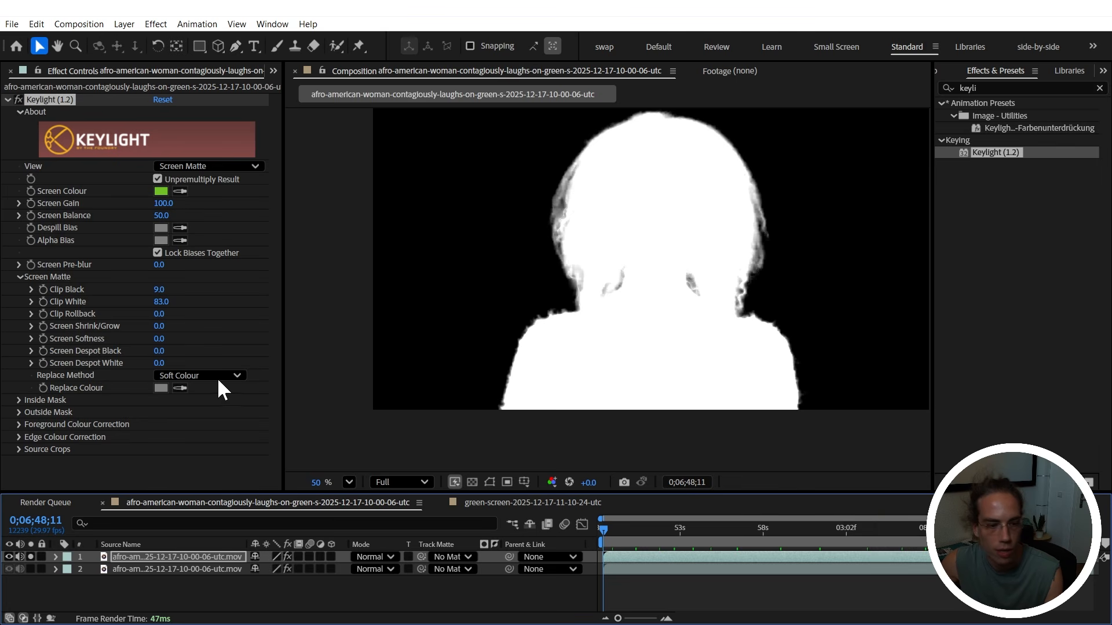
- Hide the Keylight layer and set Hint Matte to B/W Layer in the lower layer's CorridorKey effect
{"action": "left_click", "coordinate": [9, 557]}
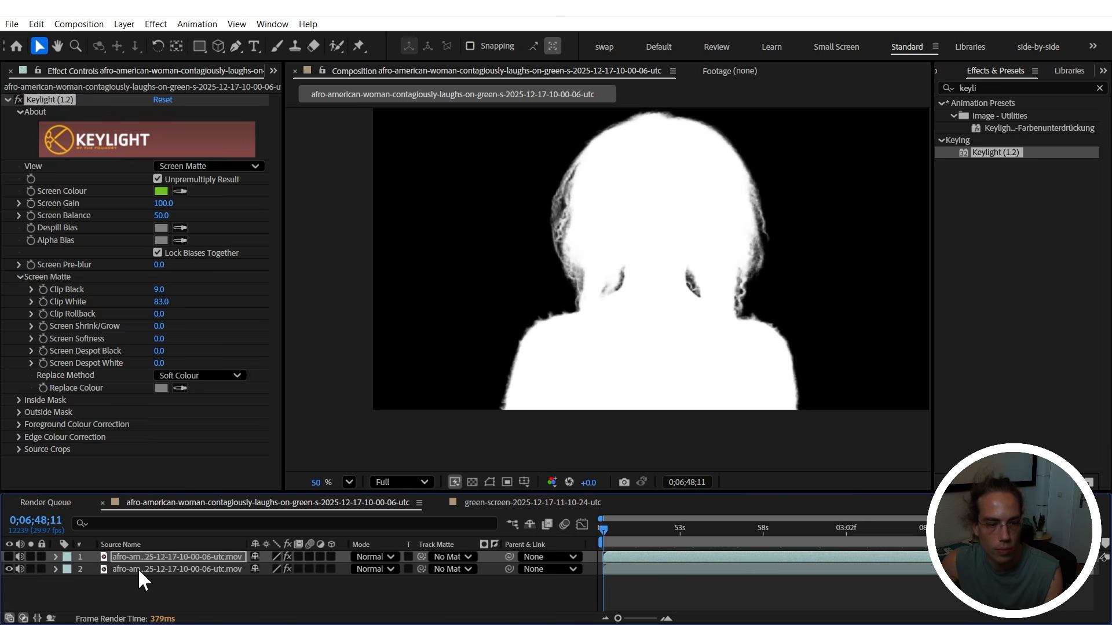
{"action": "left_click", "coordinate": [138, 568]}
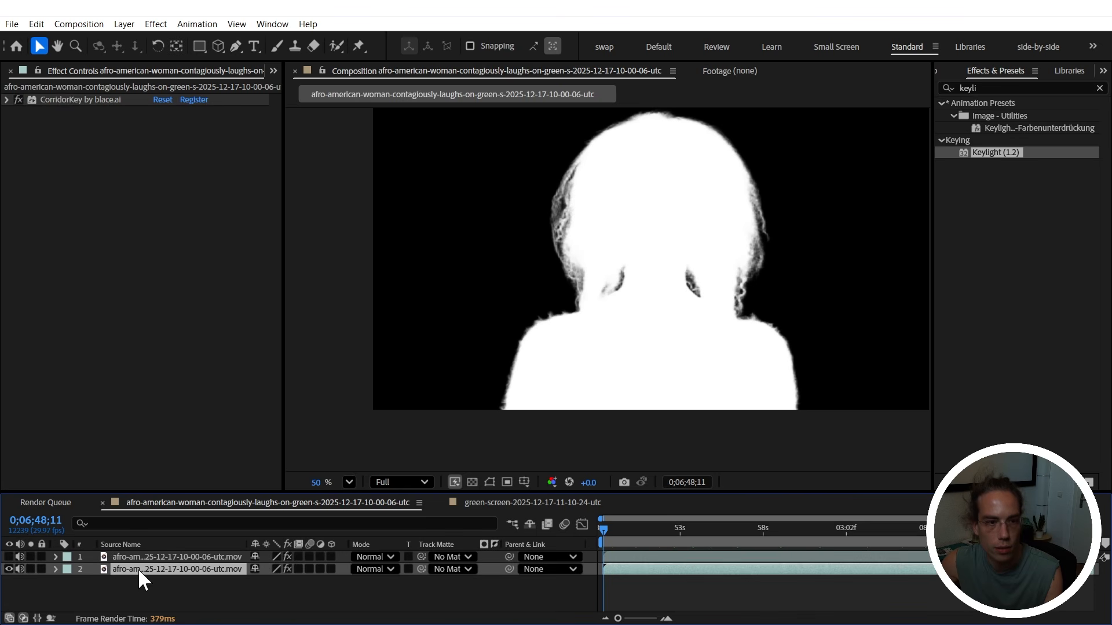
{"action": "left_click", "coordinate": [6, 100]}
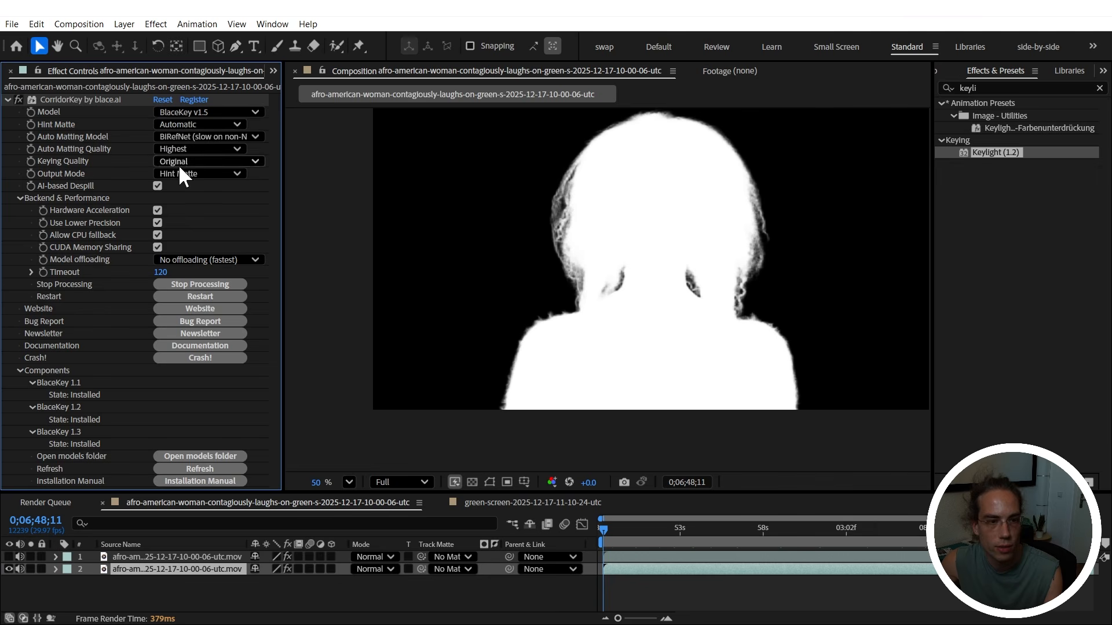
{"action": "left_click", "coordinate": [184, 126]}
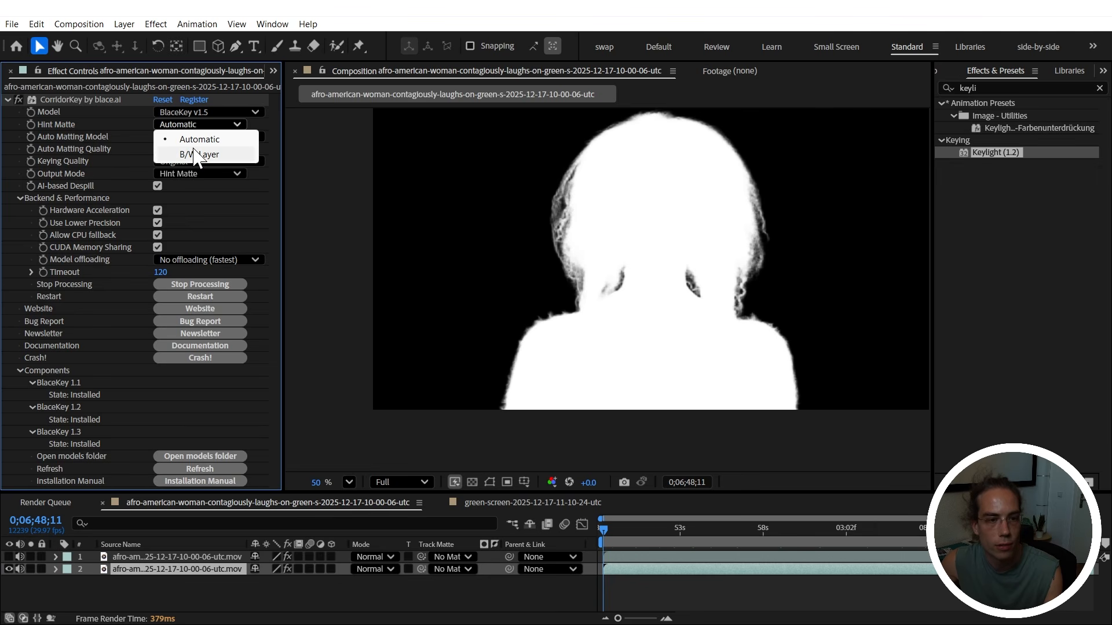
{"action": "left_click", "coordinate": [194, 155]}
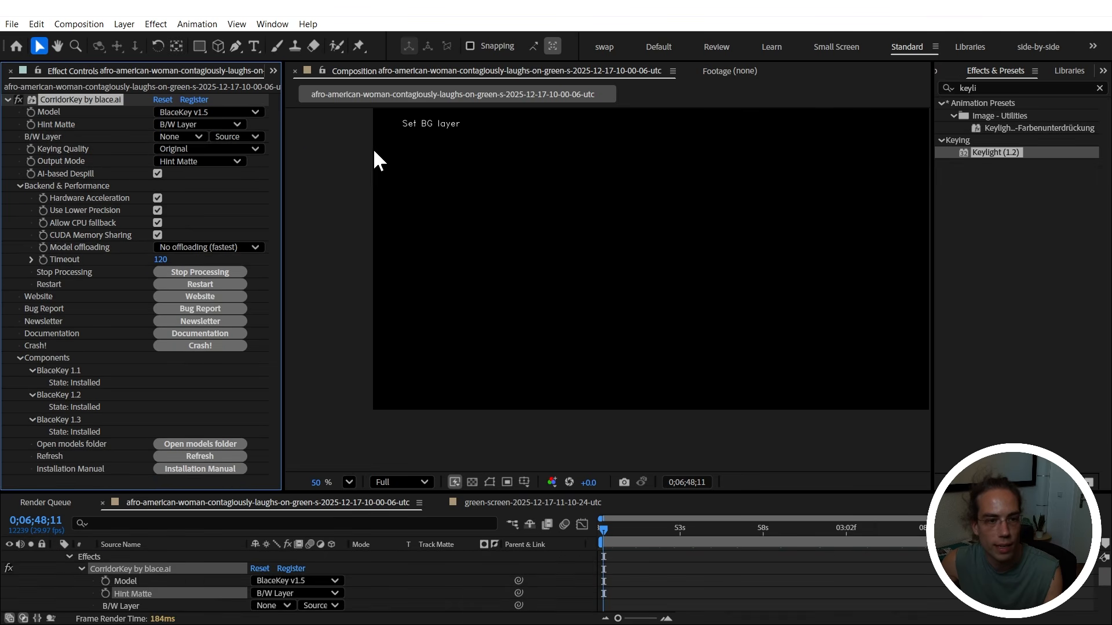
- Set CorridorKey's B/W Layer to layer 1, the Keylight layer, with Effects & Masks as its source
{"action": "left_click", "coordinate": [188, 137]}
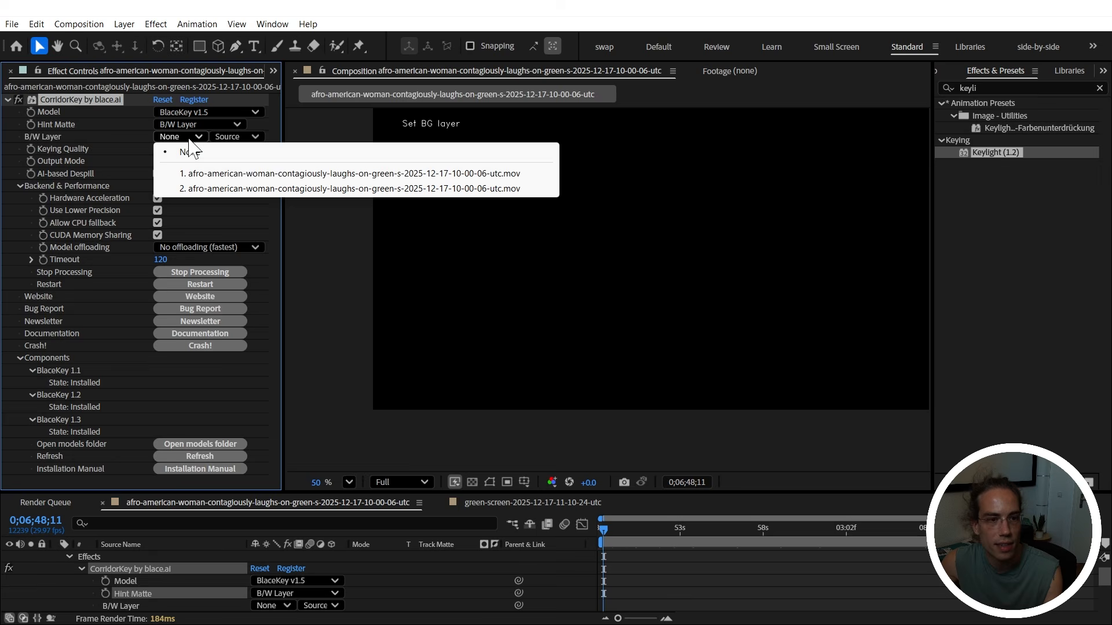
{"action": "left_click", "coordinate": [211, 174]}
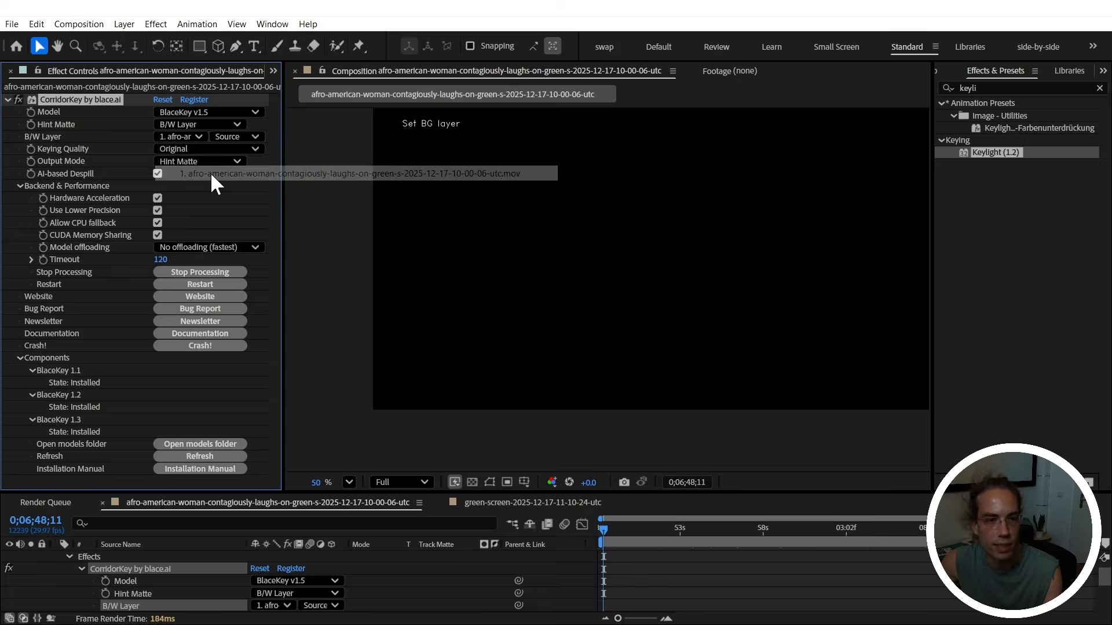
{"action": "left_click", "coordinate": [246, 136]}
{"action": "left_click", "coordinate": [265, 183]}
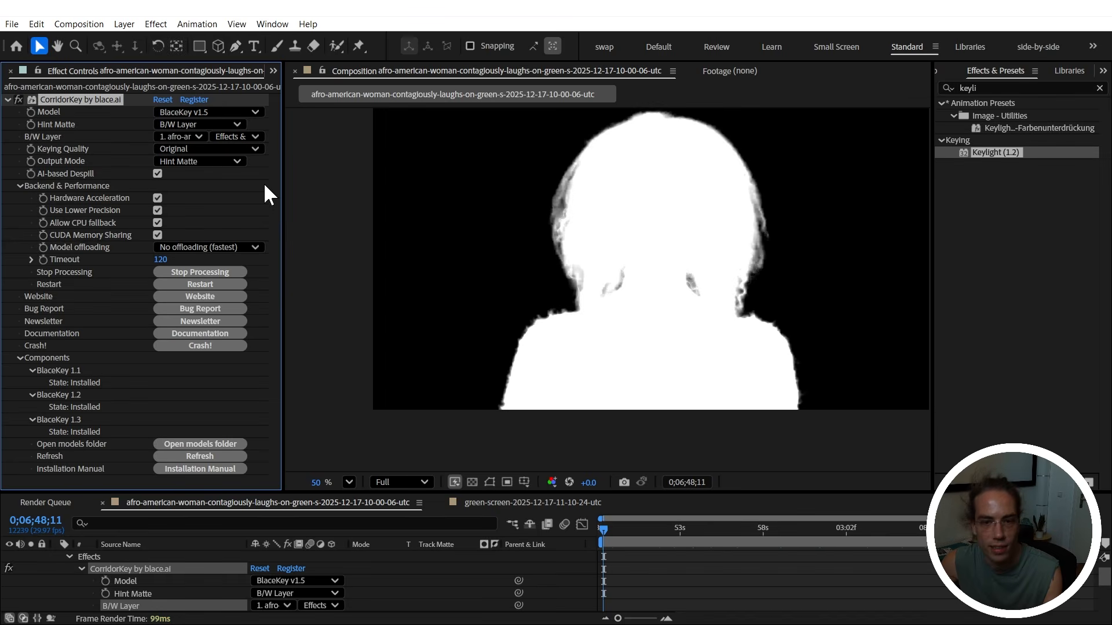
- Review the Keylight layer's effect settings and return to the lower layer's CorridorKey settings
{"action": "scroll", "coordinate": [96, 558], "scroll_direction": "up", "scroll_amount": 1}
{"action": "left_click", "coordinate": [56, 568]}
{"action": "left_click", "coordinate": [135, 558]}
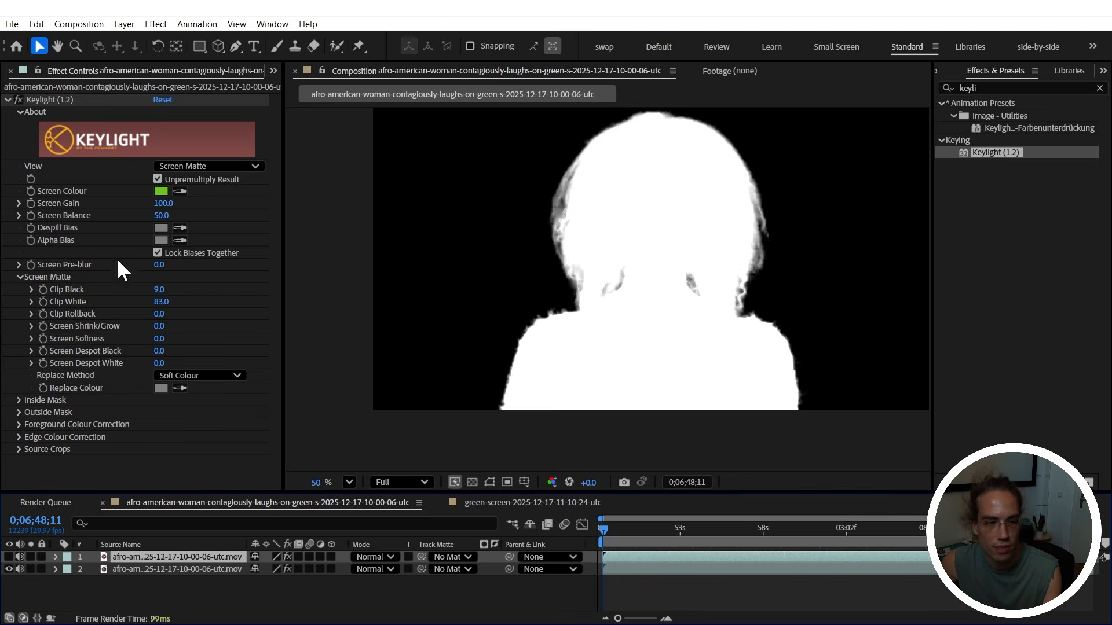
{"action": "left_click", "coordinate": [122, 570]}
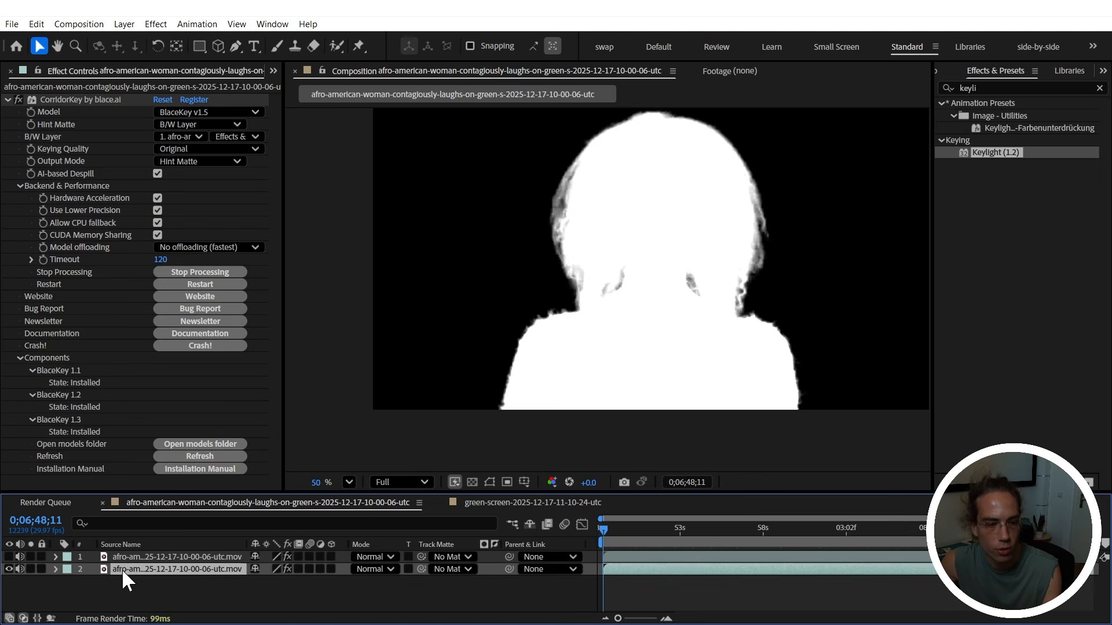
{"action": "left_click", "coordinate": [55, 569]}
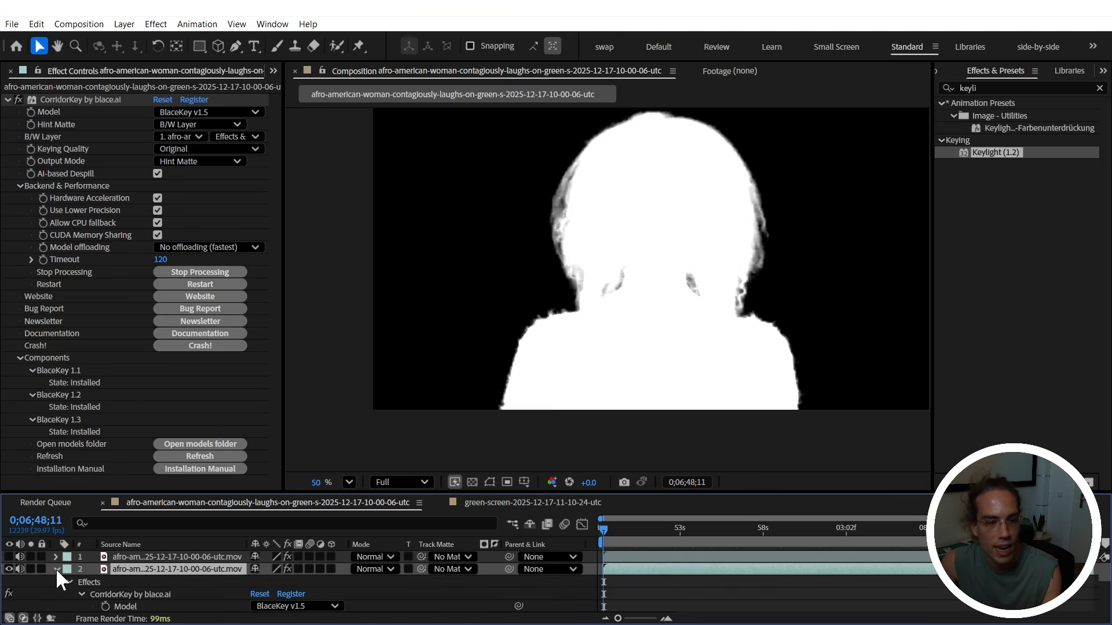
- Switch CorridorKey's Output Mode to Final Matte and examine the hair and shoulder edges up close
{"action": "left_click", "coordinate": [203, 168]}
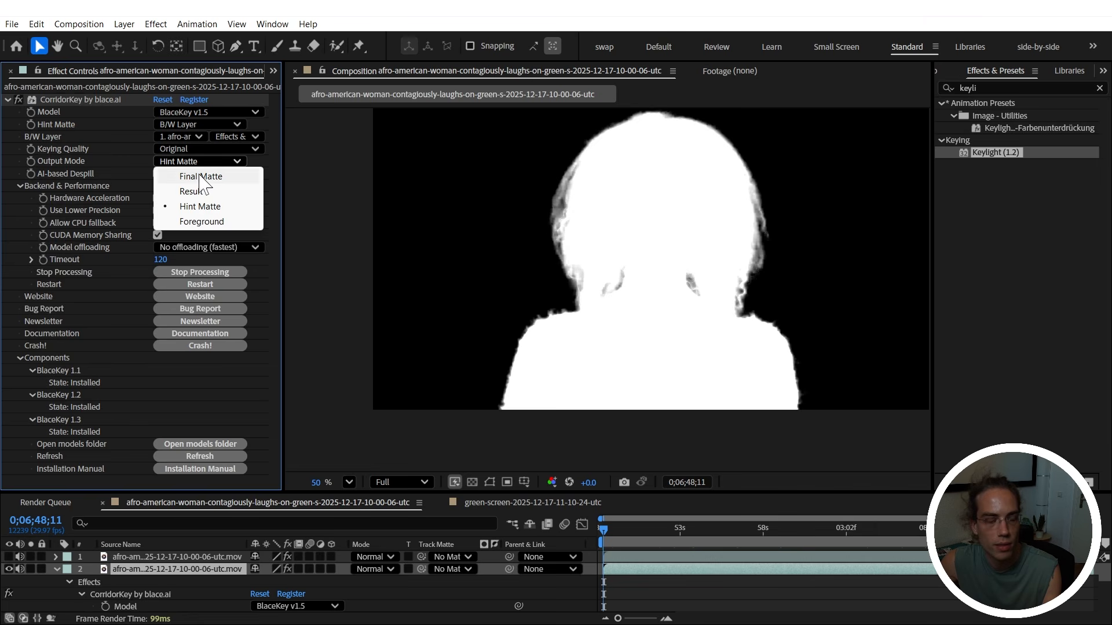
{"action": "left_click", "coordinate": [201, 176]}
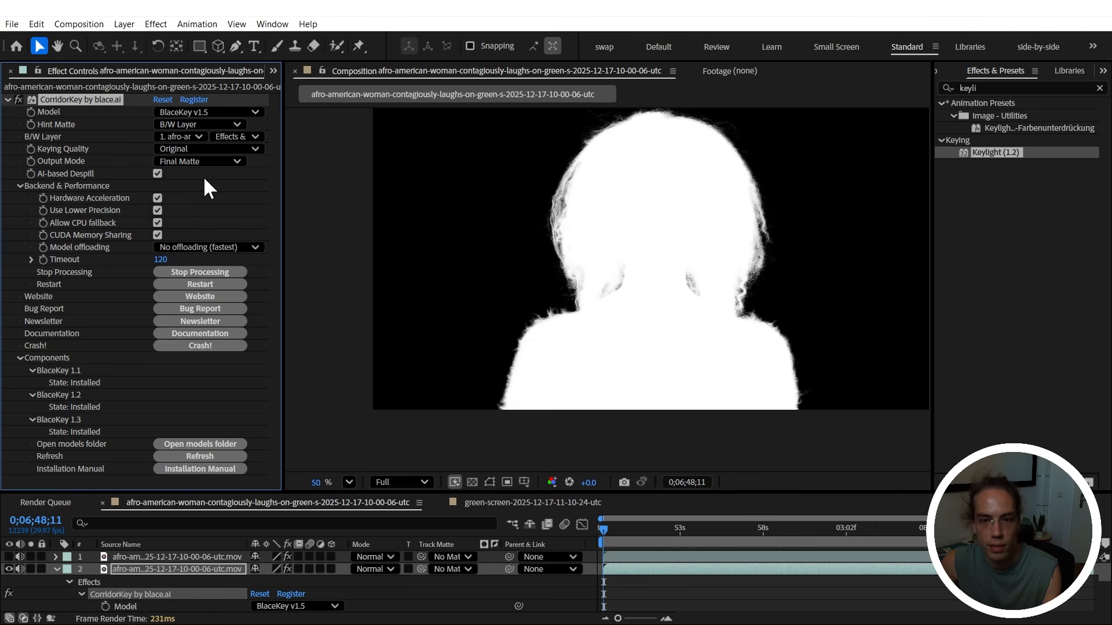
{"action": "scroll", "coordinate": [640, 178], "scroll_direction": "up", "scroll_amount": 3}
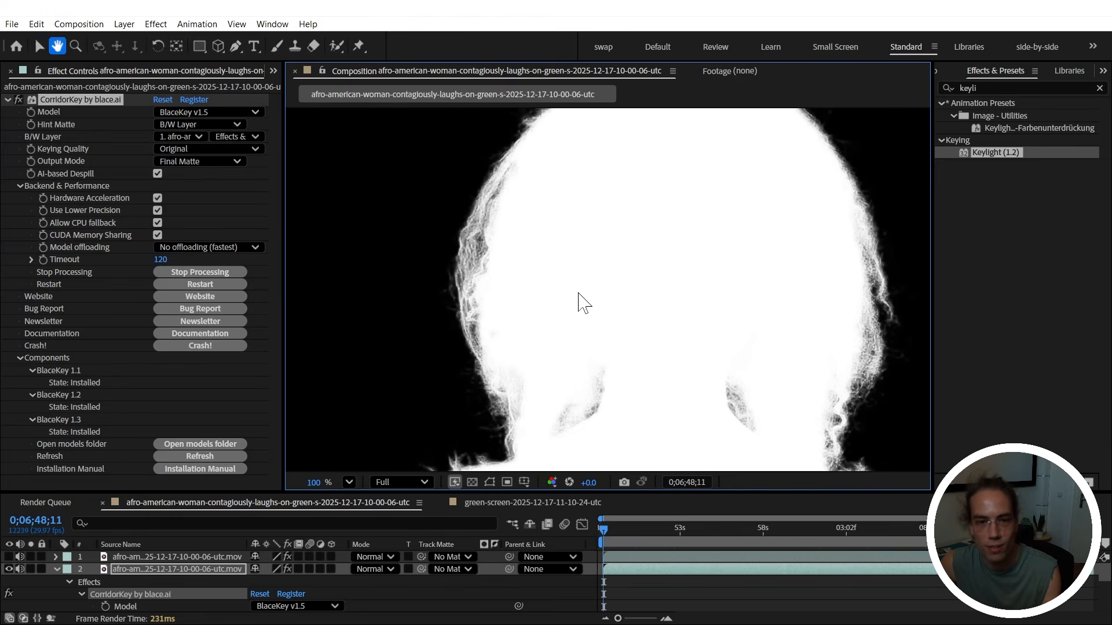
{"action": "key", "text": "space"}
{"action": "left_click_drag", "start_coordinate": [617, 255], "coordinate": [524, 222]}
- Switch the Output Mode to Foreground and examine the sweater's shoulder and the hair edges up close
{"action": "left_click", "coordinate": [195, 162]}
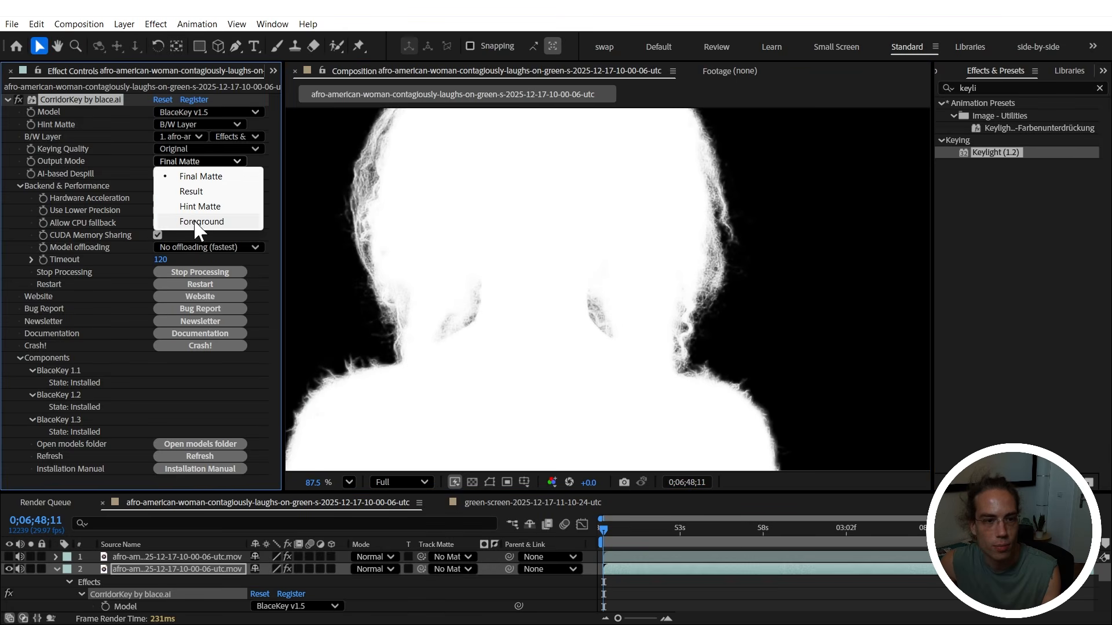
{"action": "left_click", "coordinate": [196, 221]}
{"action": "scroll", "coordinate": [492, 312], "scroll_direction": "up", "scroll_amount": 8}
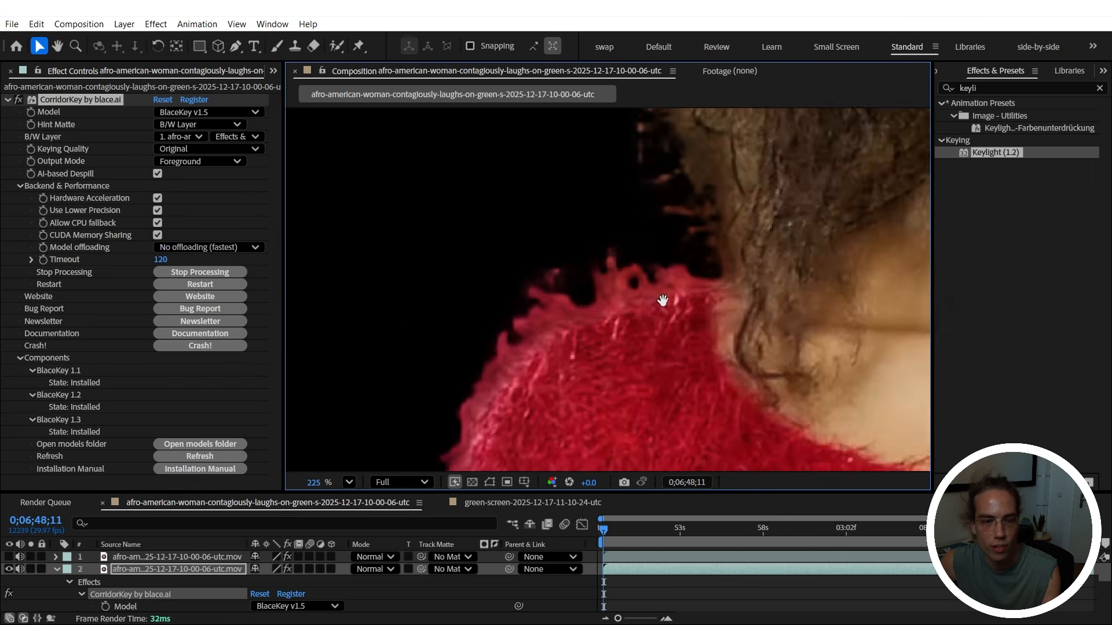
{"action": "scroll", "coordinate": [607, 280], "scroll_direction": "down", "scroll_amount": 12}
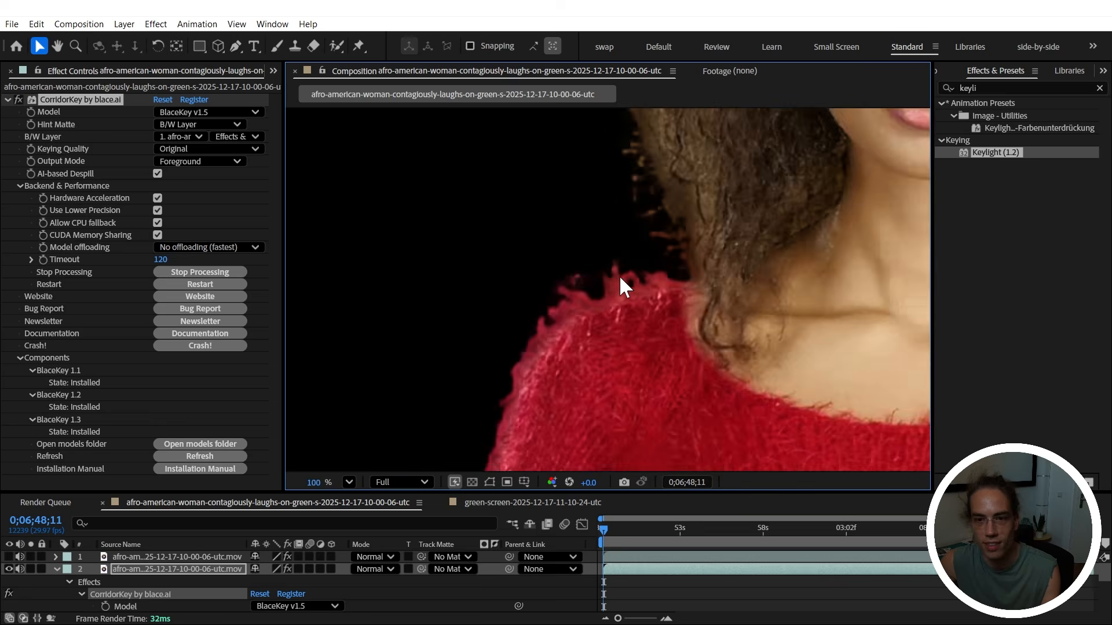
{"action": "left_click_drag", "start_coordinate": [791, 223], "coordinate": [536, 328]}
{"action": "scroll", "coordinate": [669, 244], "scroll_direction": "up", "scroll_amount": 4}
{"action": "scroll", "coordinate": [689, 317], "scroll_direction": "down", "scroll_amount": 1}
{"action": "scroll", "coordinate": [612, 232], "scroll_direction": "down", "scroll_amount": 3}
{"action": "scroll", "coordinate": [612, 261], "scroll_direction": "up", "scroll_amount": 5}
{"action": "key", "text": "v"}
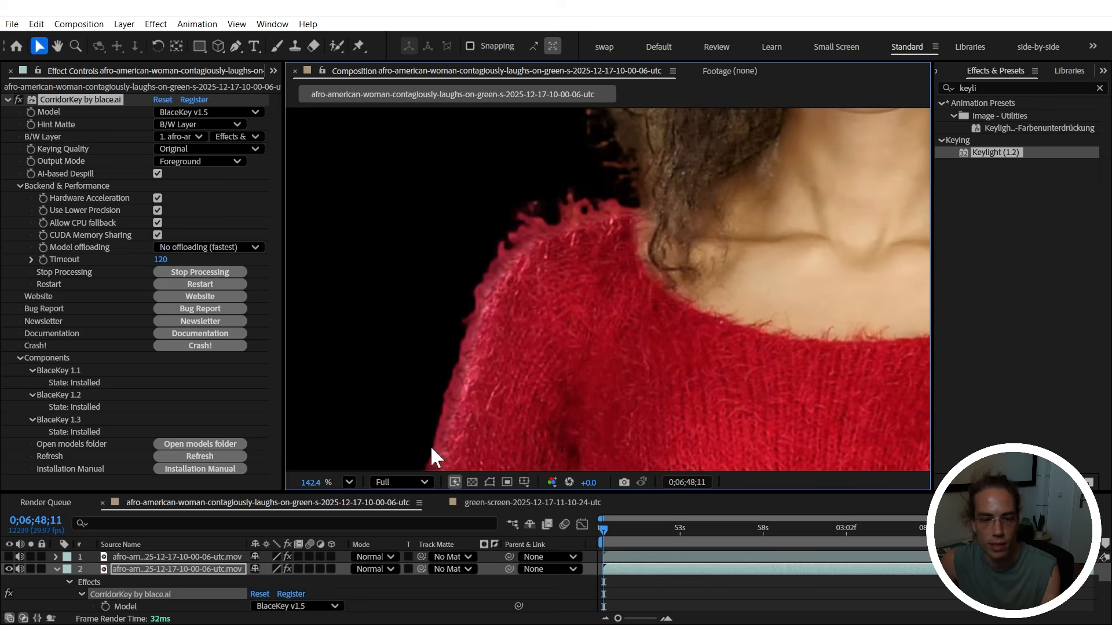
- Set the Output Mode to Result and fit the whole frame in the composition view
{"action": "left_click", "coordinate": [200, 161]}
{"action": "left_click", "coordinate": [173, 190]}
{"action": "key", "text": "shift+slash"}
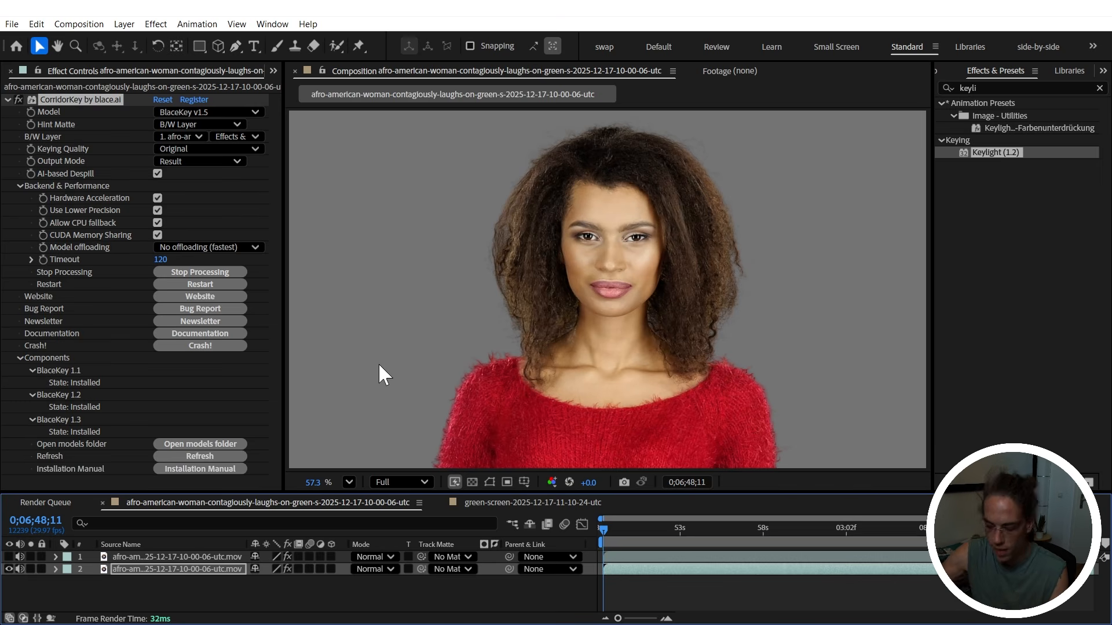
- Move forward and back through the clip frame by frame to check the render time per frame at Original quality
{"action": "key", "text": "Page_Down"}
{"action": "key", "text": "Page_Down"}
{"action": "key", "text": "Page_Down"}
{"action": "key", "text": "Page_Down"}
{"action": "key", "text": "Page_Down"}
{"action": "key", "text": "Page_Down"}
{"action": "key", "text": "Page_Down"}
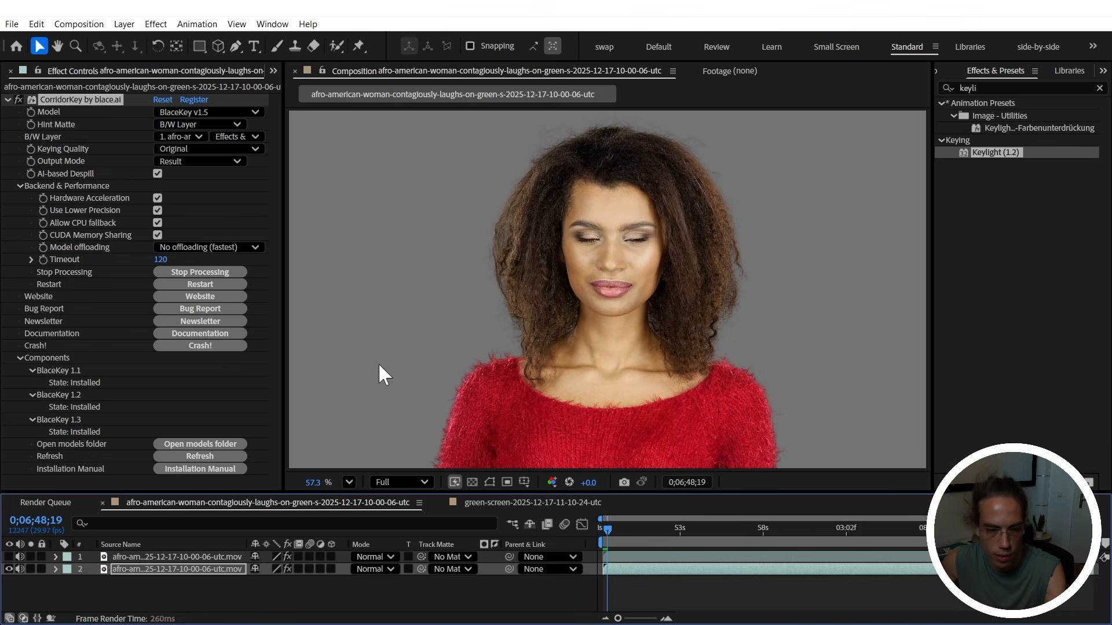
{"action": "key", "text": "Page_Down"}
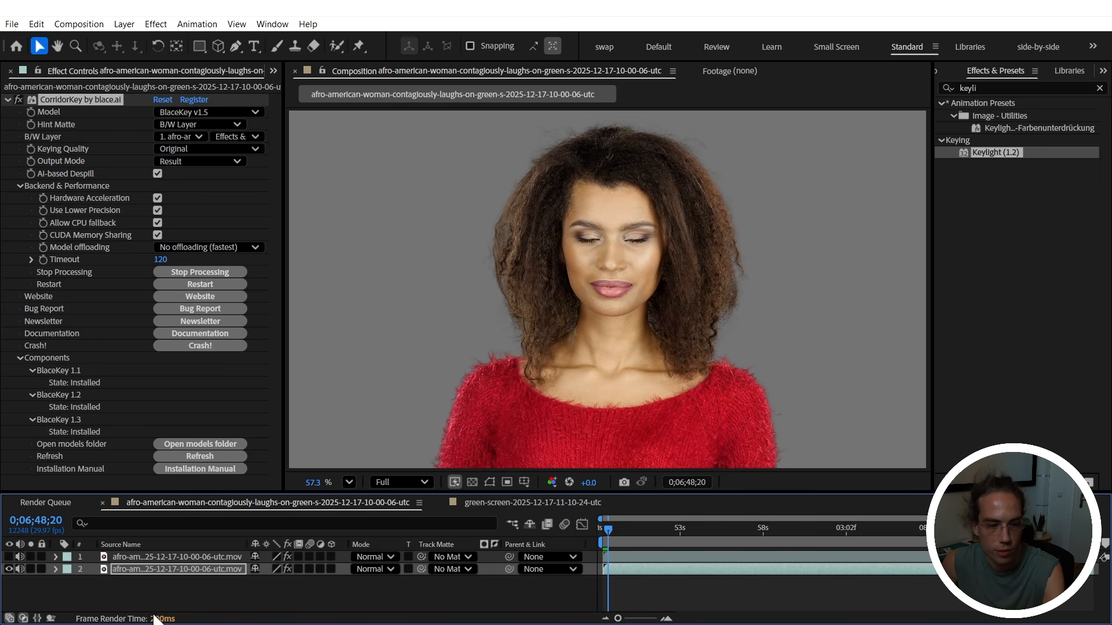
{"action": "key", "text": "Page_Up"}
{"action": "key", "text": "Page_Up"}
{"action": "key", "text": "Page_Up"}
{"action": "key", "text": "Page_Up"}
{"action": "key", "text": "Page_Up"}
{"action": "key", "text": "Page_Up"}
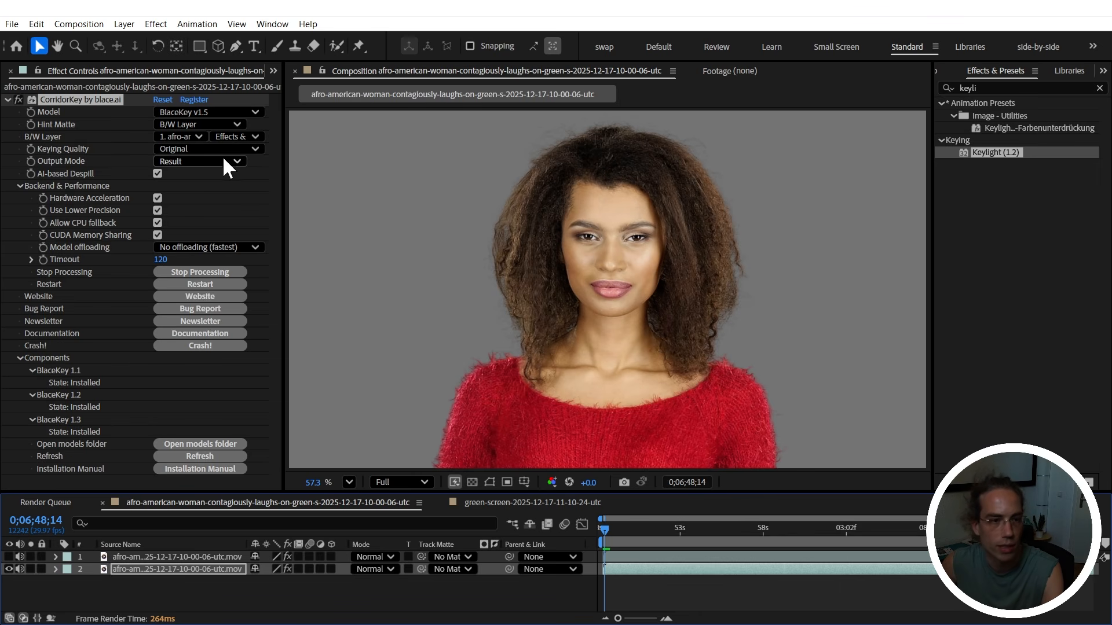
- Try Keying Quality Fast (512px), check its render time and image detail, and set the quality back to Original
{"action": "left_click", "coordinate": [172, 148]}
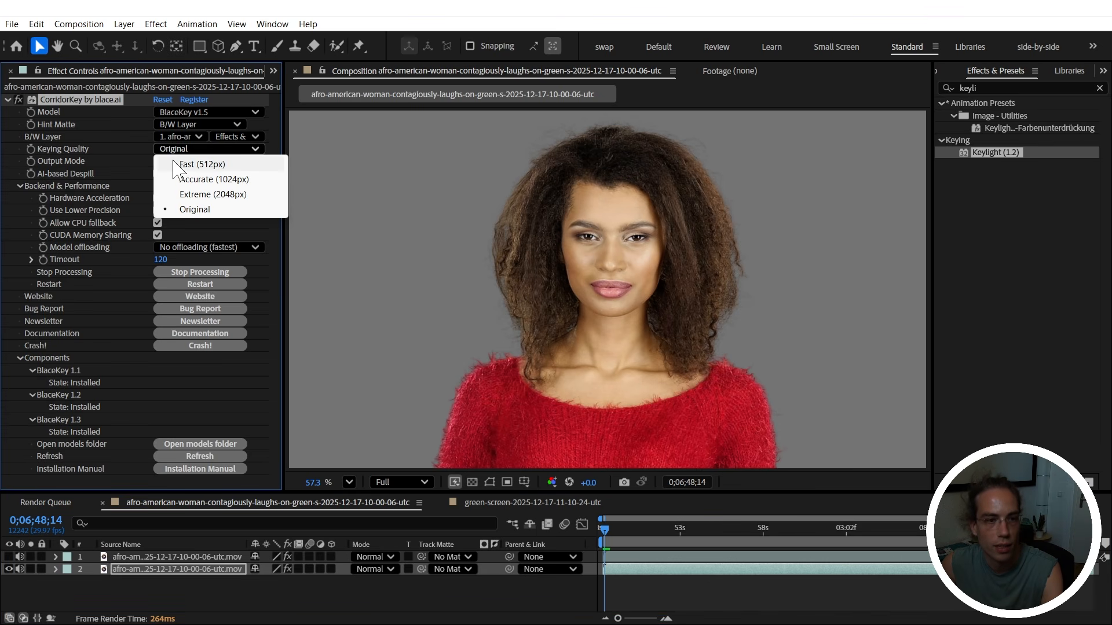
{"action": "left_click", "coordinate": [174, 165]}
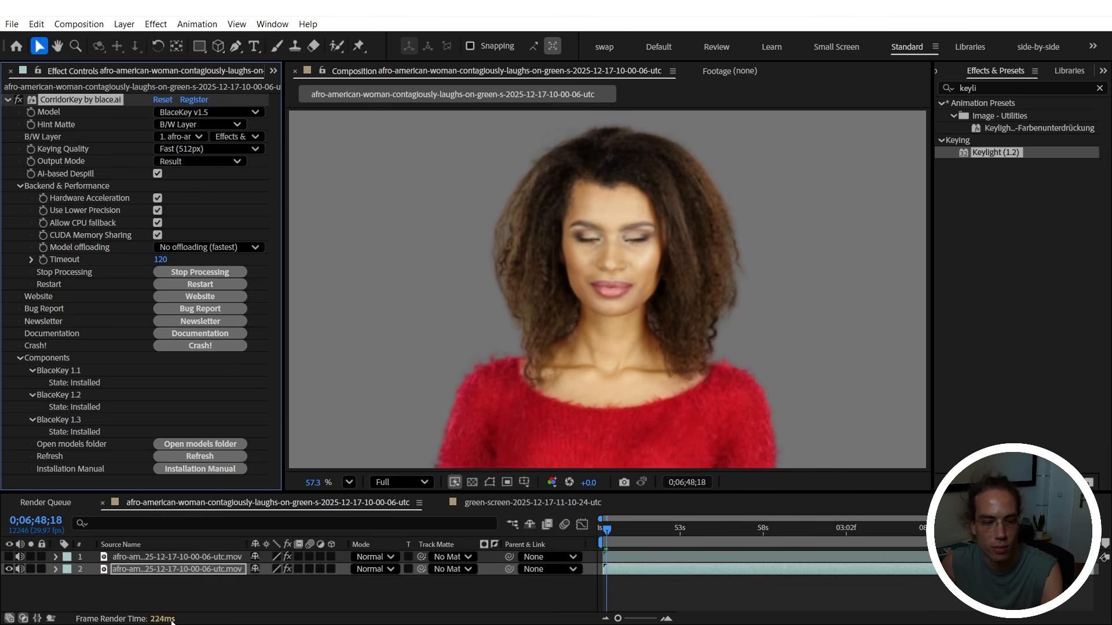
{"action": "scroll", "coordinate": [591, 273], "scroll_direction": "up", "scroll_amount": 6}
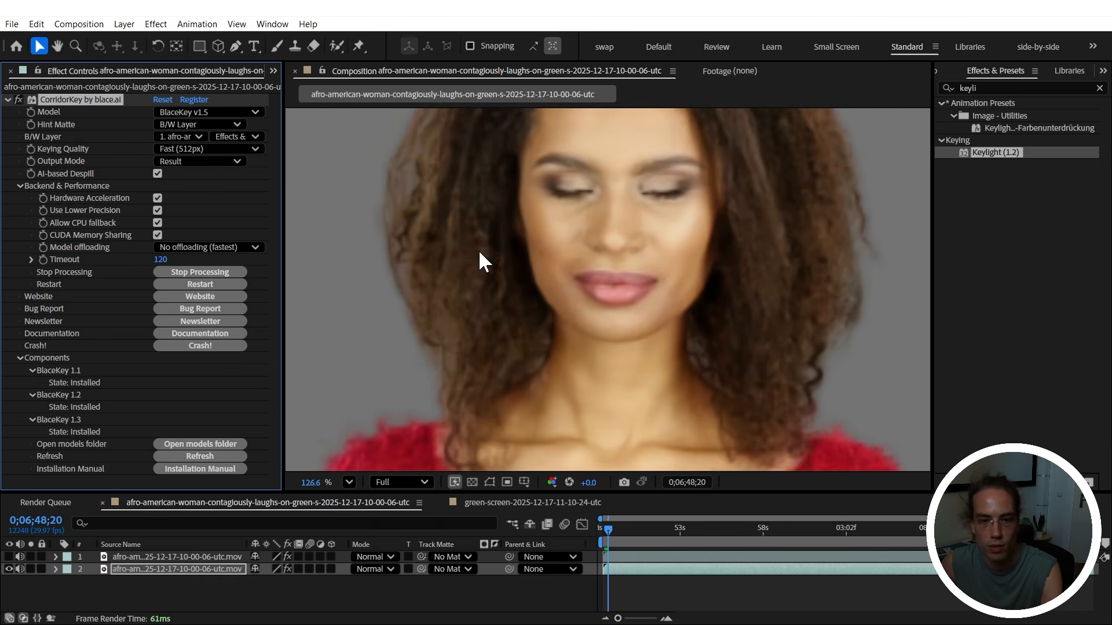
{"action": "scroll", "coordinate": [412, 296], "scroll_direction": "down", "scroll_amount": 5}
{"action": "left_click", "coordinate": [605, 530]}
{"action": "left_click_drag", "start_coordinate": [603, 533], "coordinate": [601, 530]}
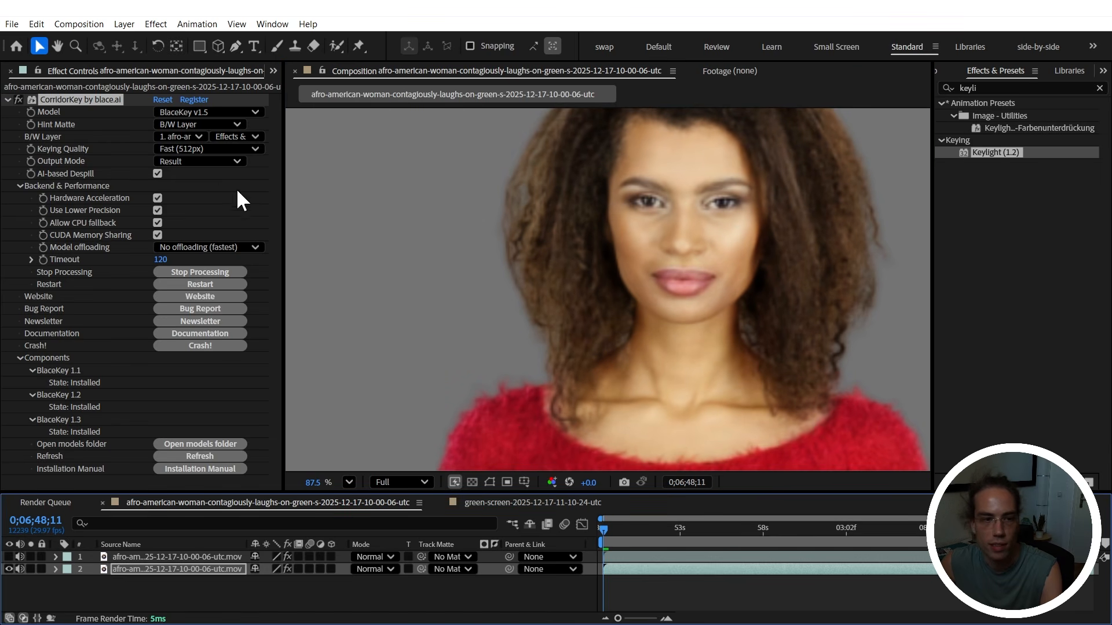
{"action": "left_click", "coordinate": [200, 149]}
{"action": "left_click", "coordinate": [200, 211]}
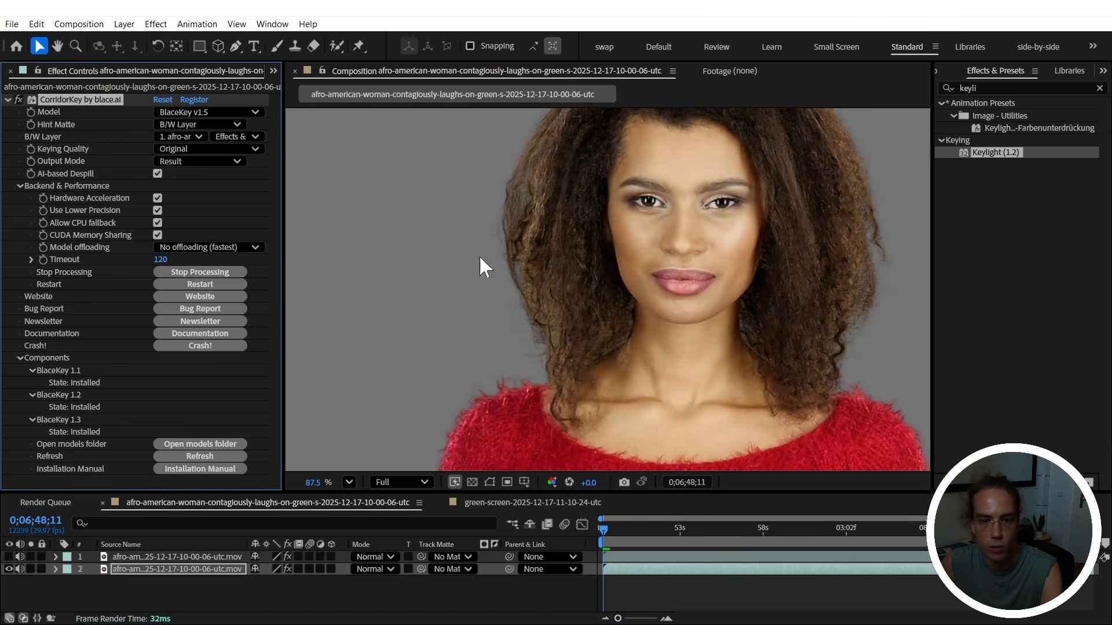
- Check the keyed result at several points along the clip and return to its start at 0;06;48;11
{"action": "scroll", "coordinate": [500, 282], "scroll_direction": "down", "scroll_amount": 2}
{"action": "left_click", "coordinate": [617, 530]}
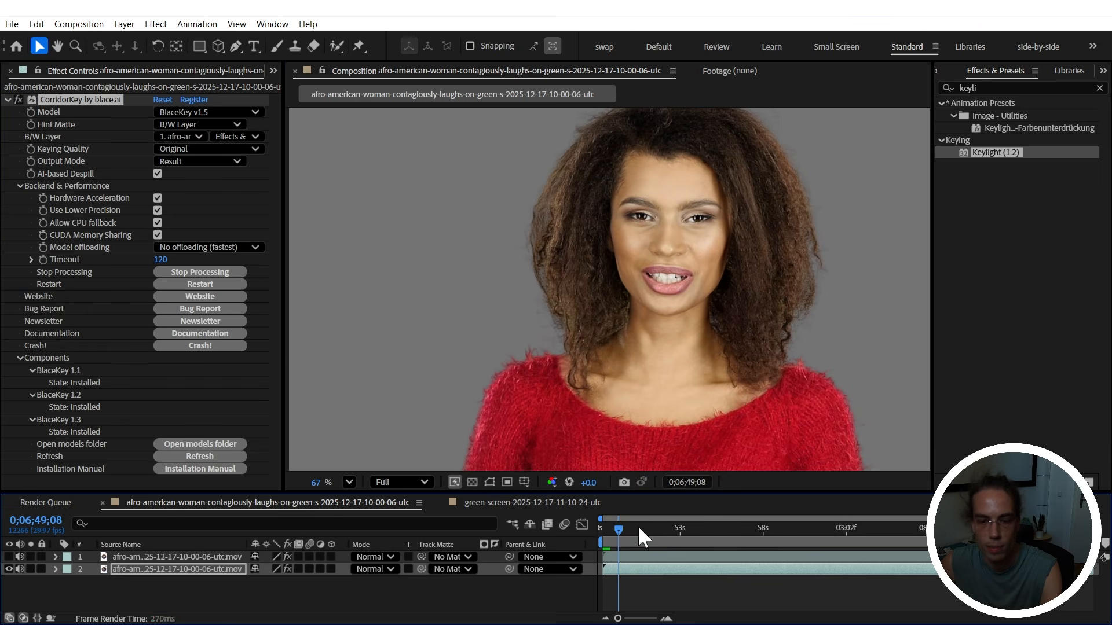
{"action": "left_click", "coordinate": [672, 530]}
{"action": "left_click", "coordinate": [700, 529]}
{"action": "left_click", "coordinate": [711, 529]}
{"action": "left_click", "coordinate": [745, 527]}
{"action": "left_click", "coordinate": [766, 528]}
{"action": "left_click", "coordinate": [601, 528]}
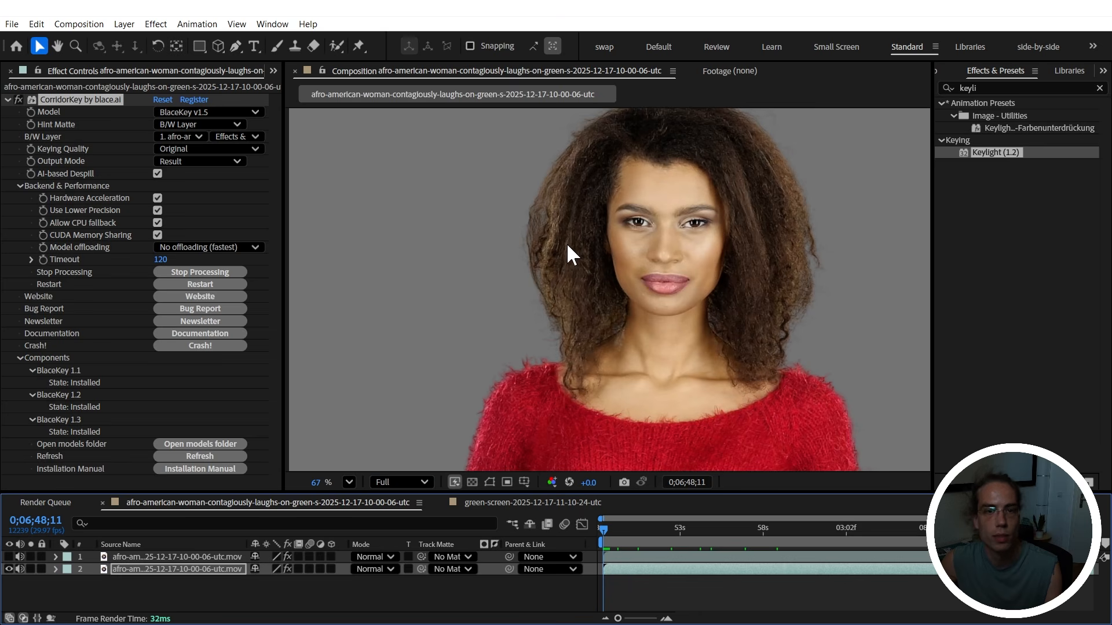